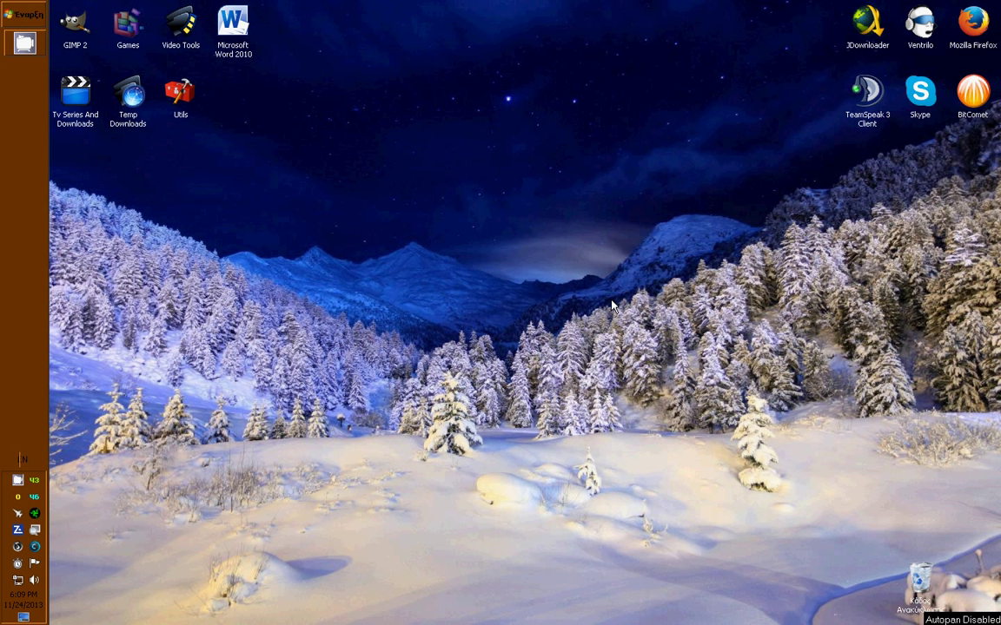
Open the Games folder from the desktop and move its window up and left.
double_click(127, 26)
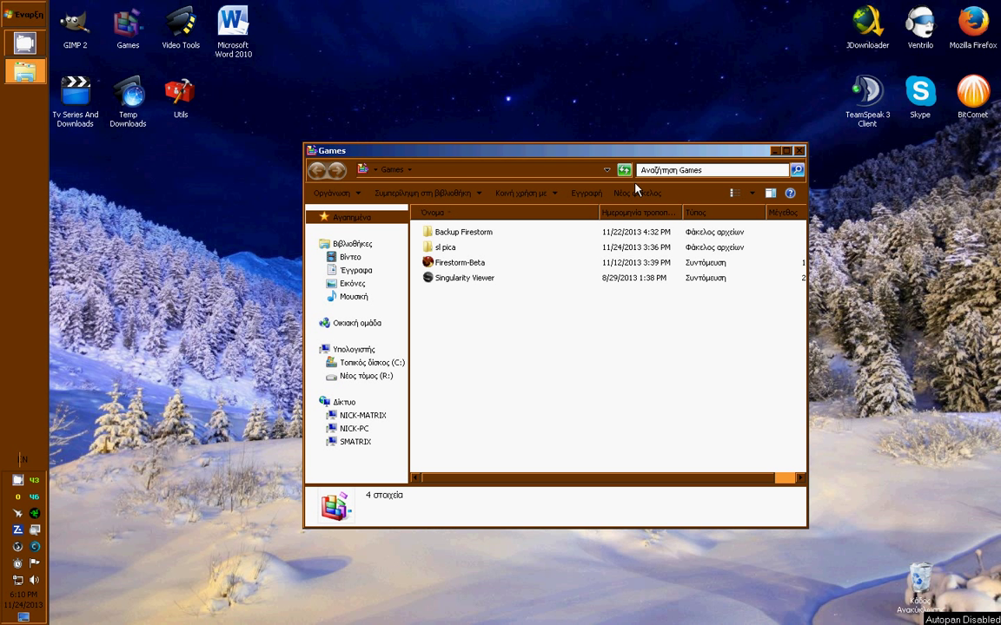
drag(627, 152, 620, 129)
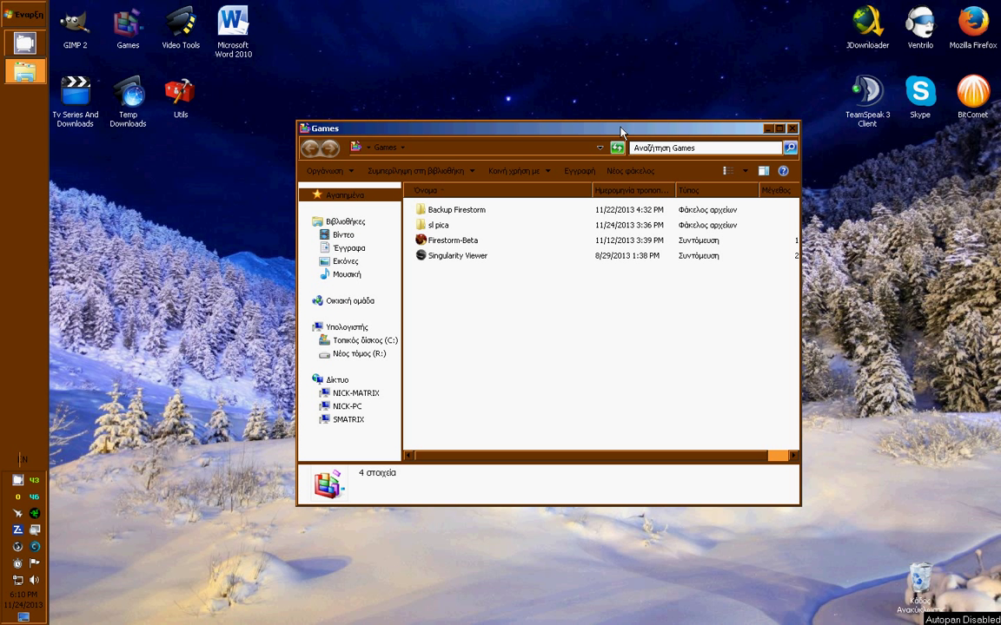
drag(621, 130, 607, 112)
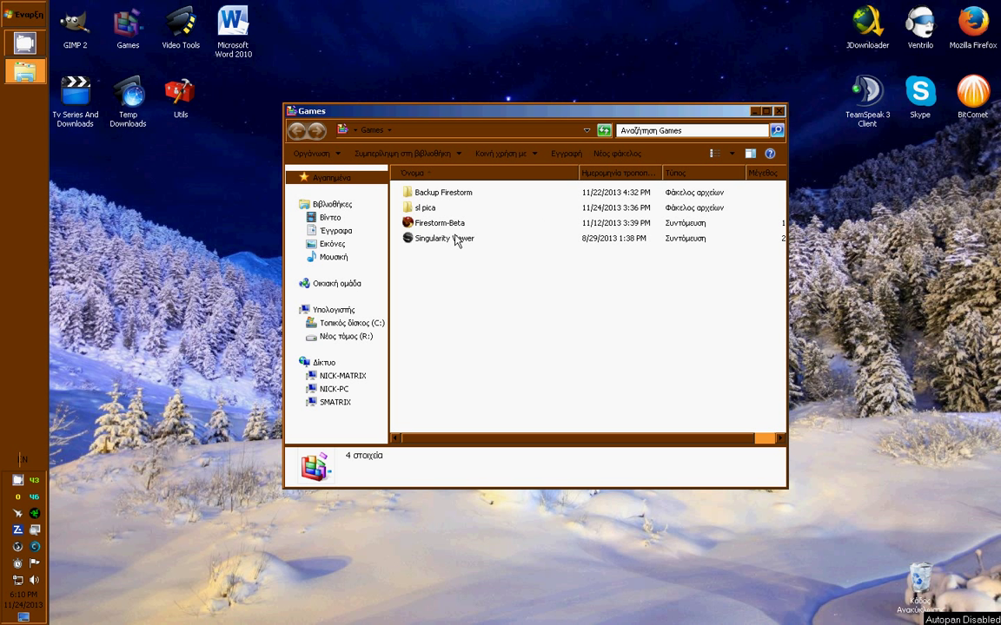
Launch Firestorm-Beta from the Games folder shortcuts.
click(459, 241)
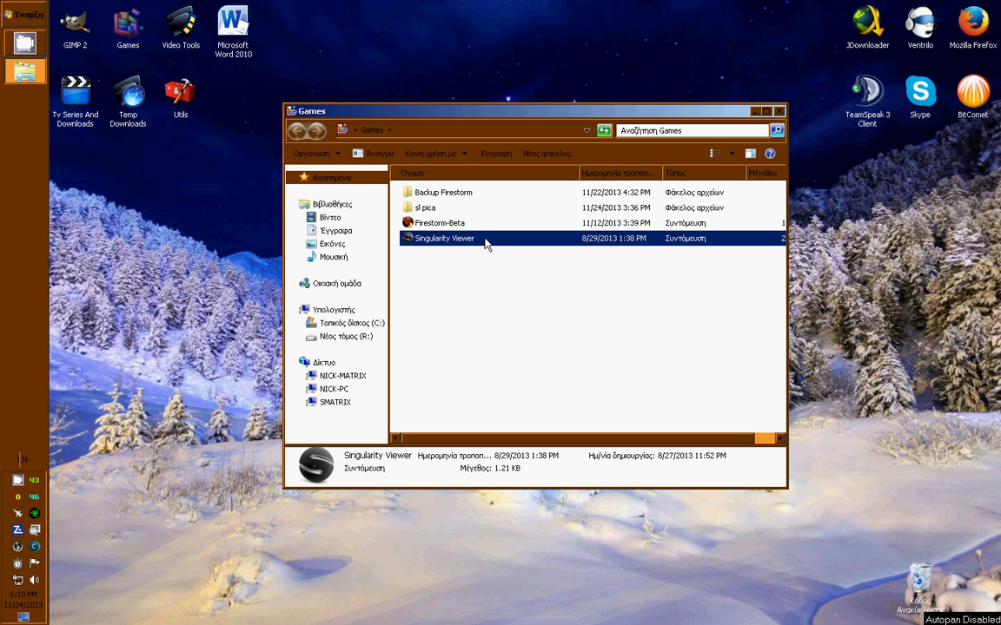
click(428, 219)
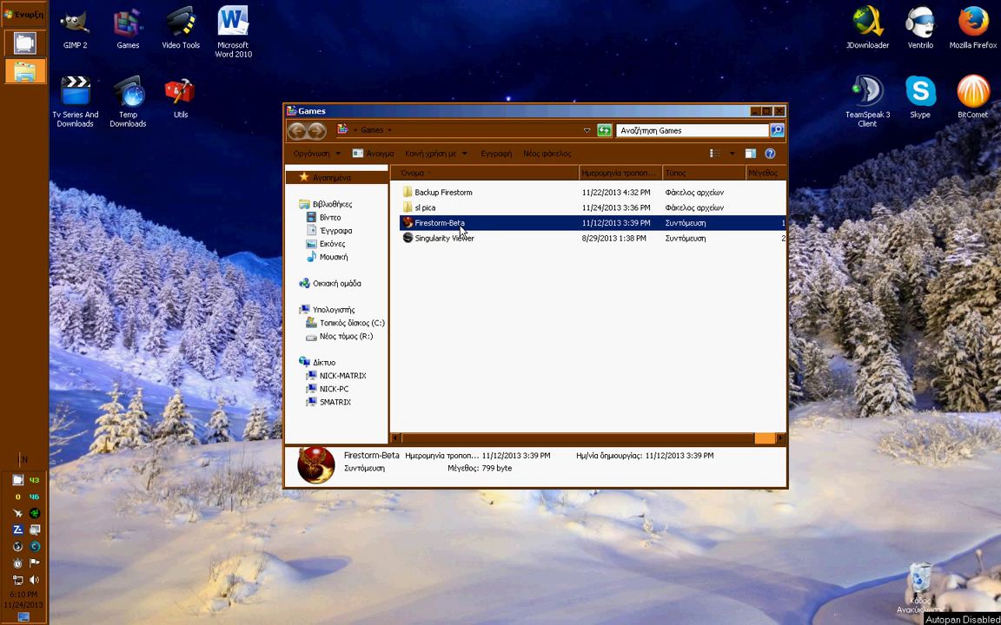
click(466, 239)
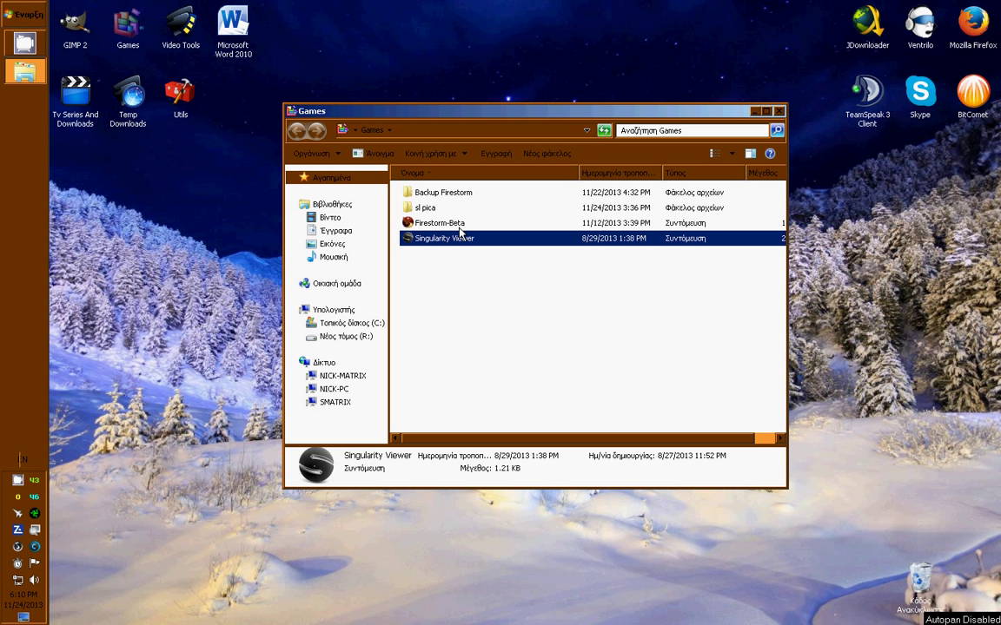
click(463, 224)
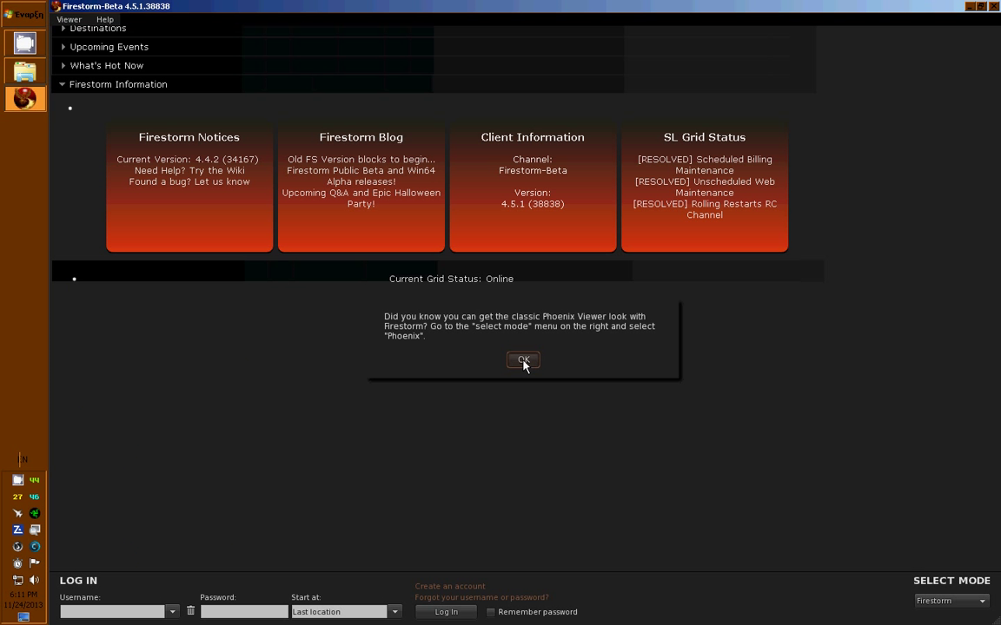
Dismiss the tip, set the viewer mode to Phoenix, and quit the viewer to apply it.
click(523, 360)
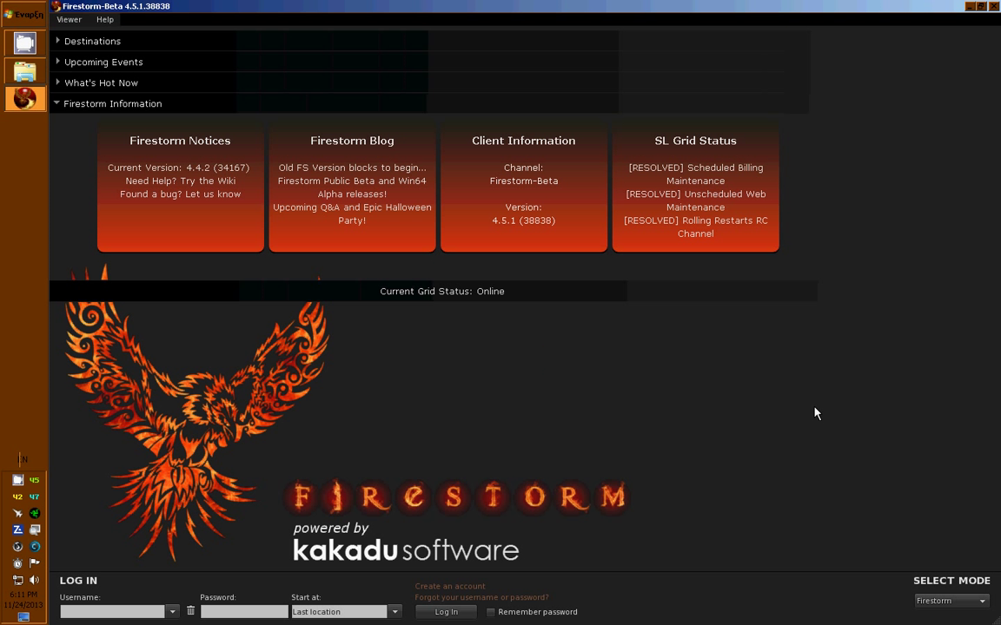
click(965, 609)
click(965, 609)
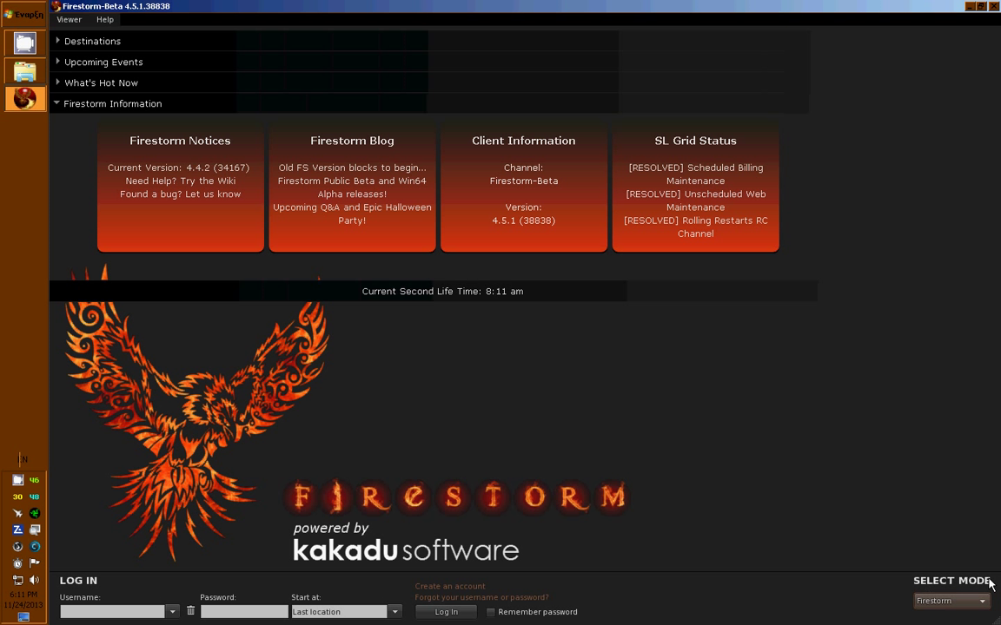
click(971, 603)
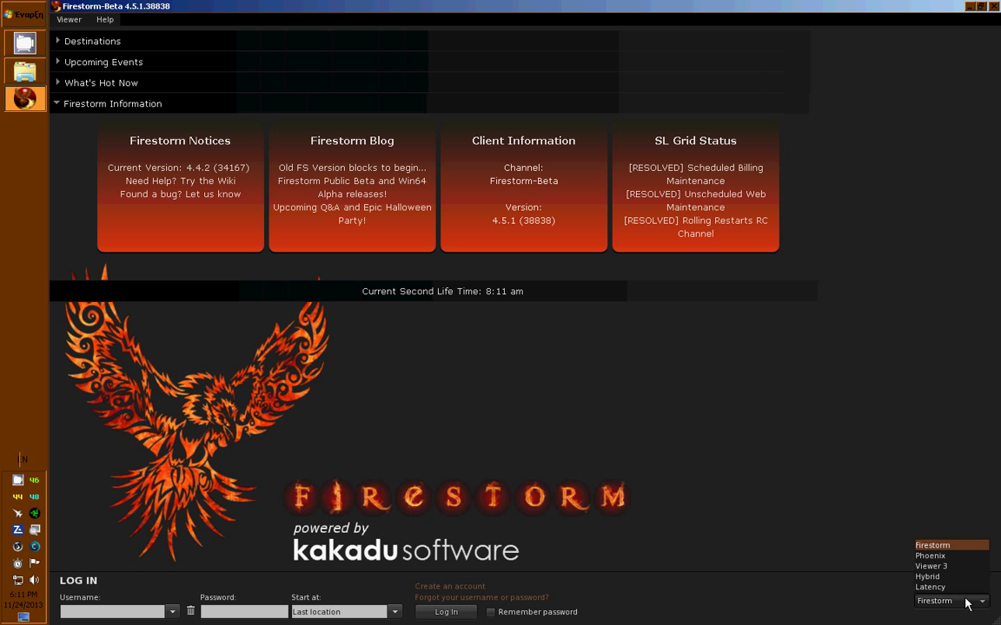
click(938, 553)
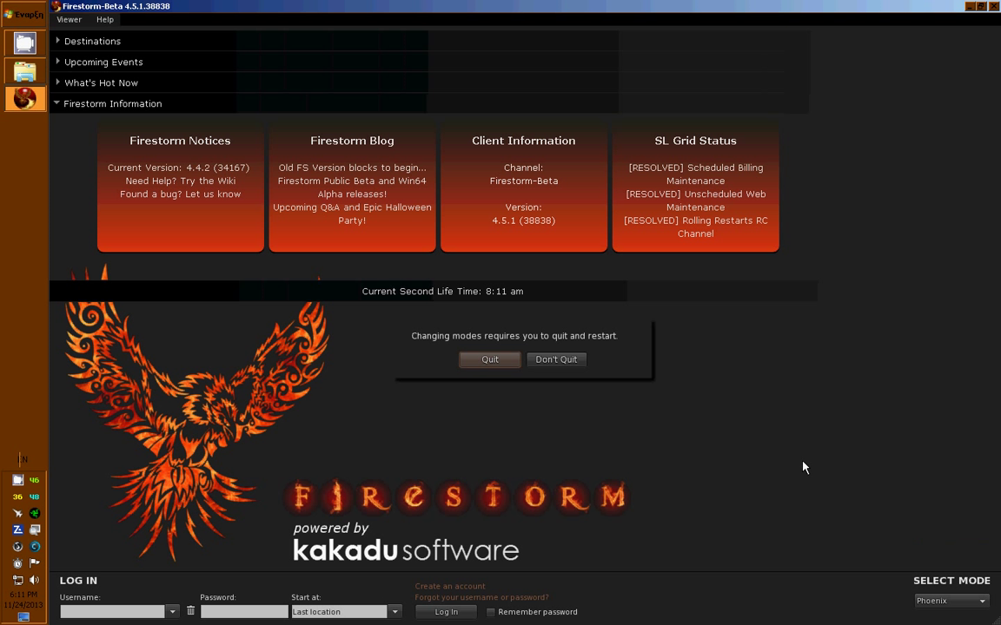
click(489, 359)
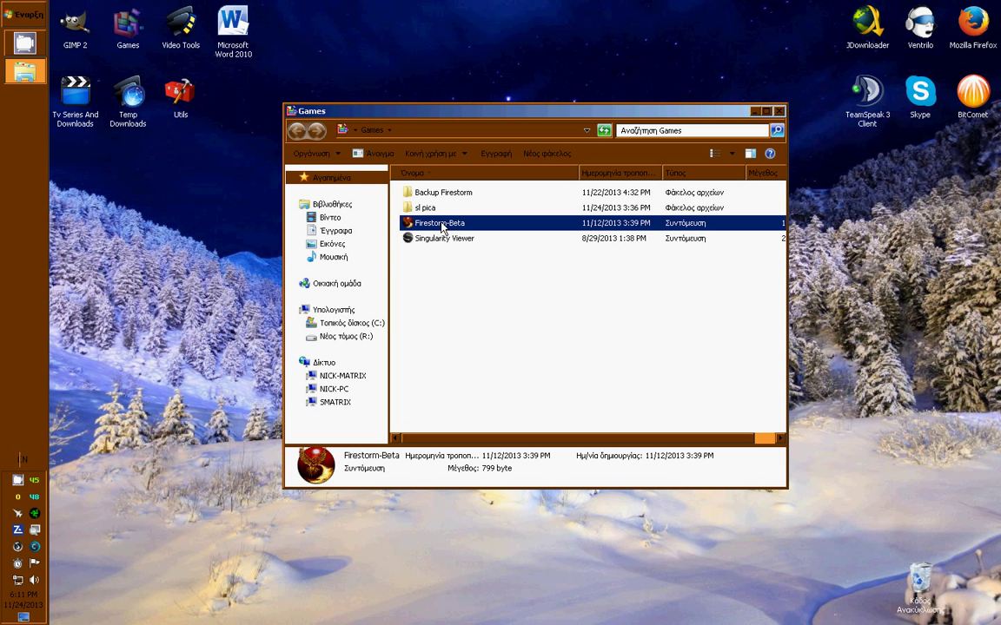
Relaunch Firestorm-Beta and enter the account username on the login screen.
double_click(442, 225)
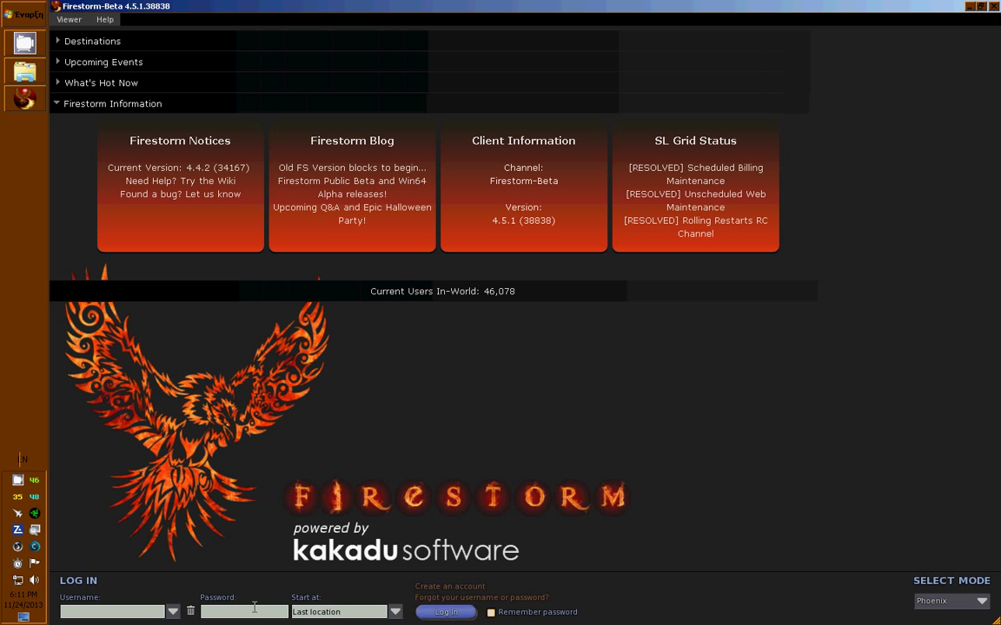
click(154, 610)
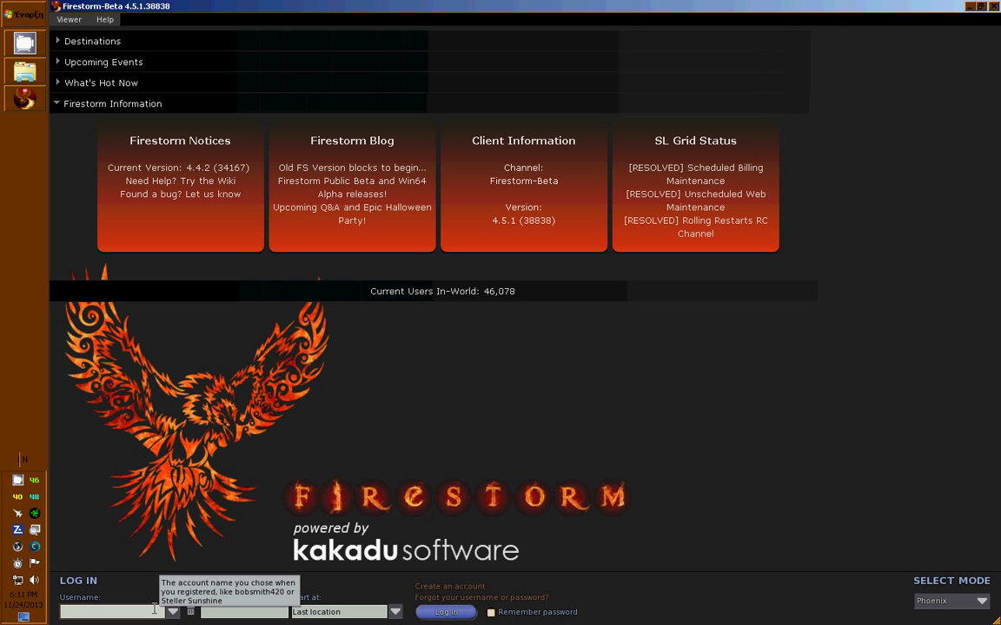
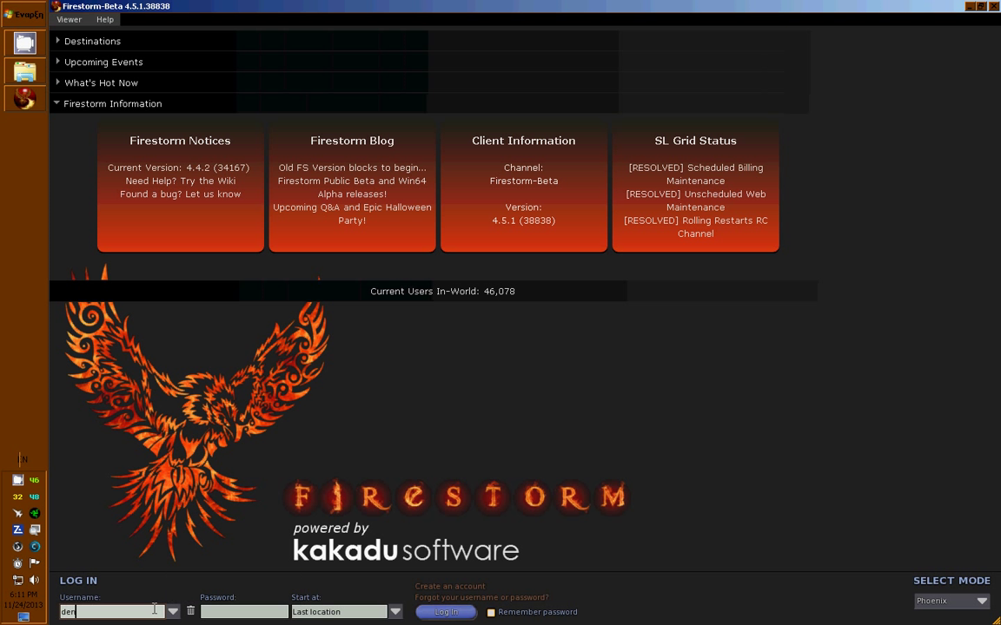
Enter the account password and tick Remember password.
key(Tab)
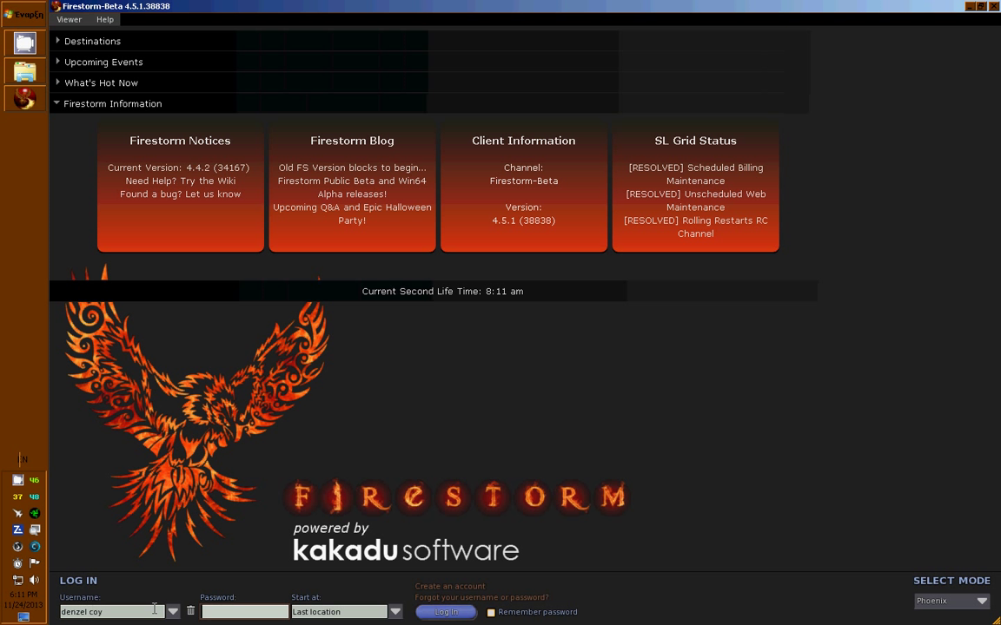
text(••••••••••)
key(BackSpace)
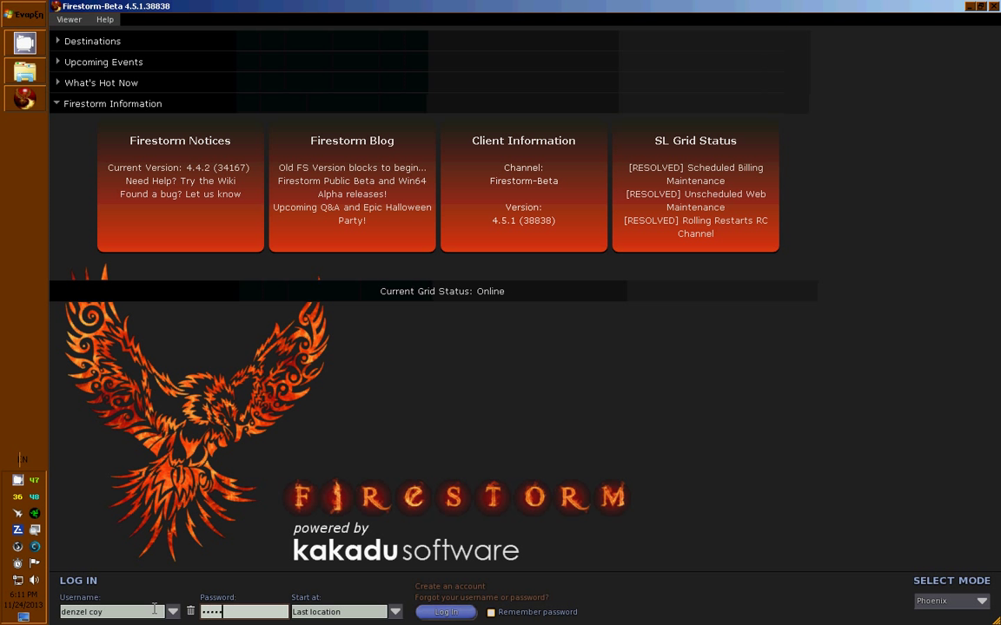
text(••)
click(513, 615)
Log in, choose Do Not Play Media, and close the Nearby Chat floater.
key(Return)
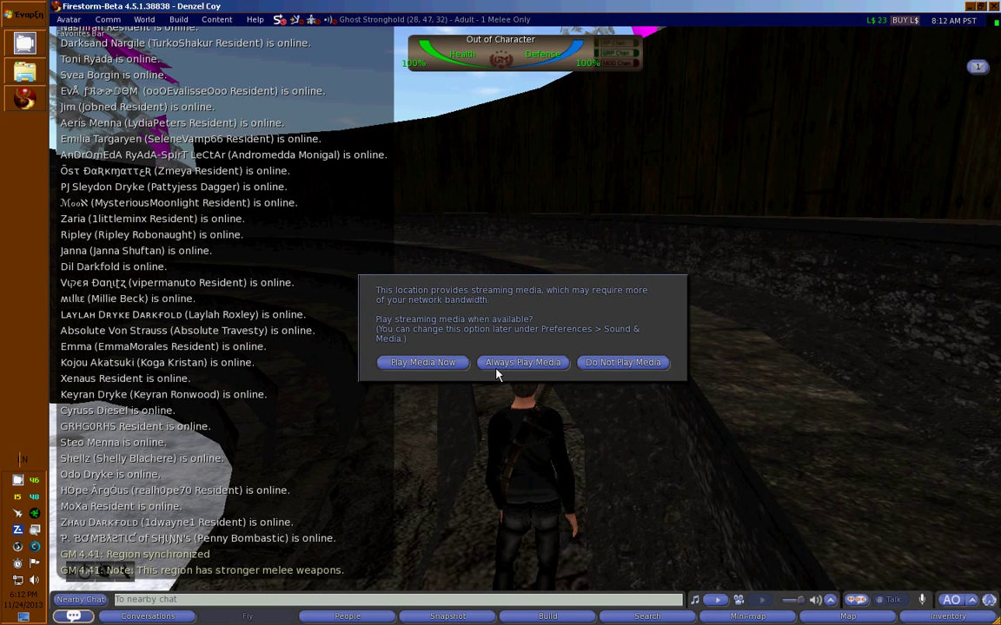
click(638, 369)
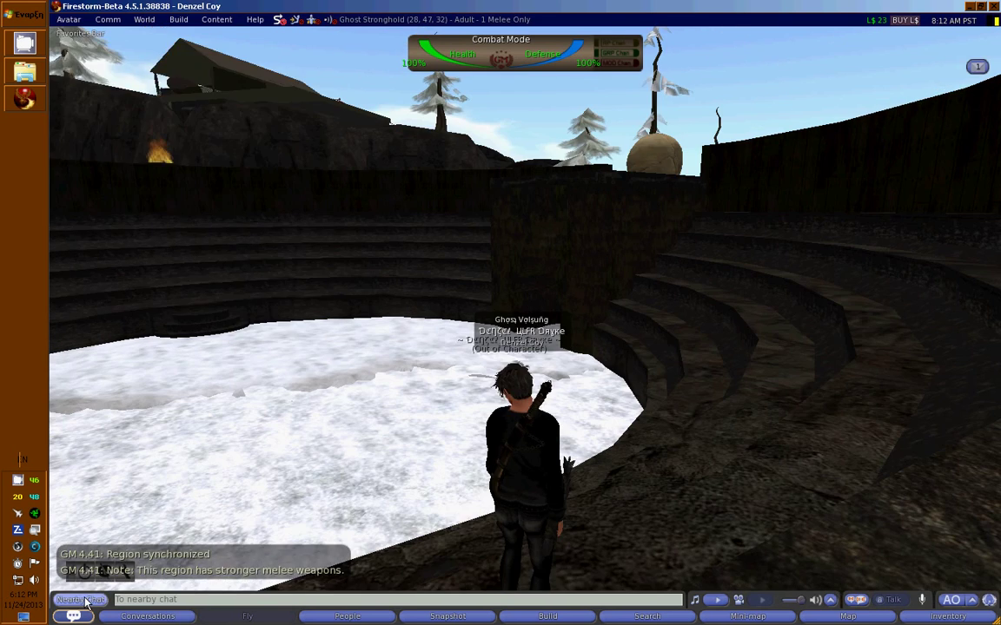
click(83, 599)
click(83, 600)
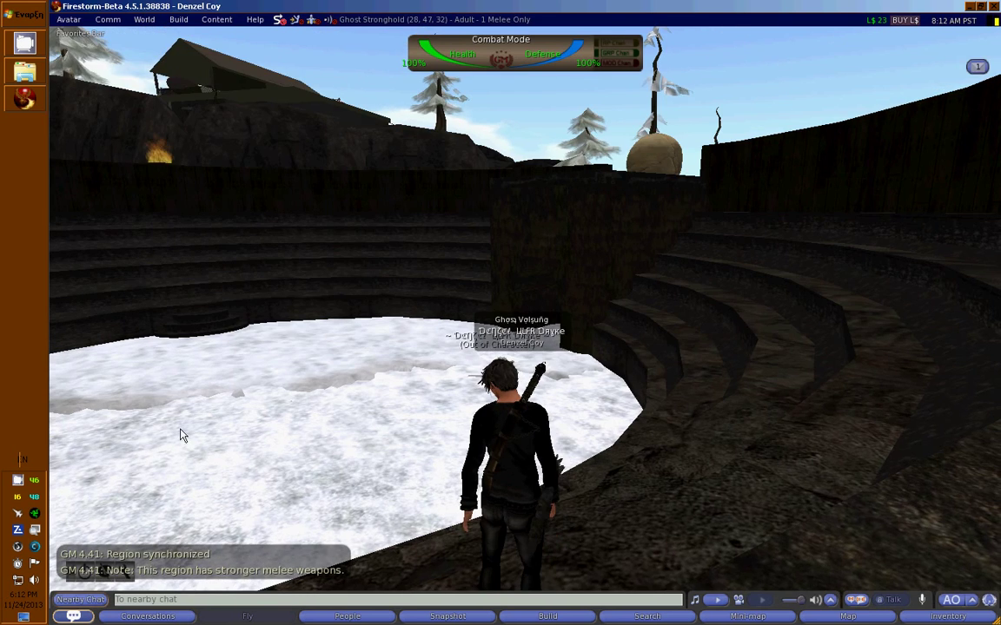
Walk the avatar around the snowy Ghost Stronghold arena with the arrow keys.
key(Left)
key(Up)
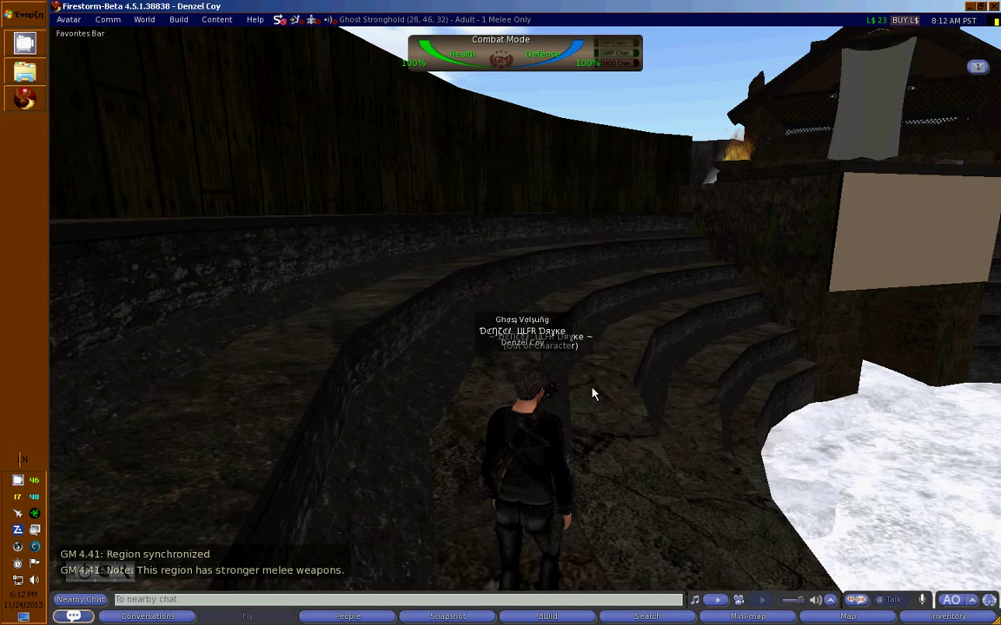
key(Right)
key(Up)
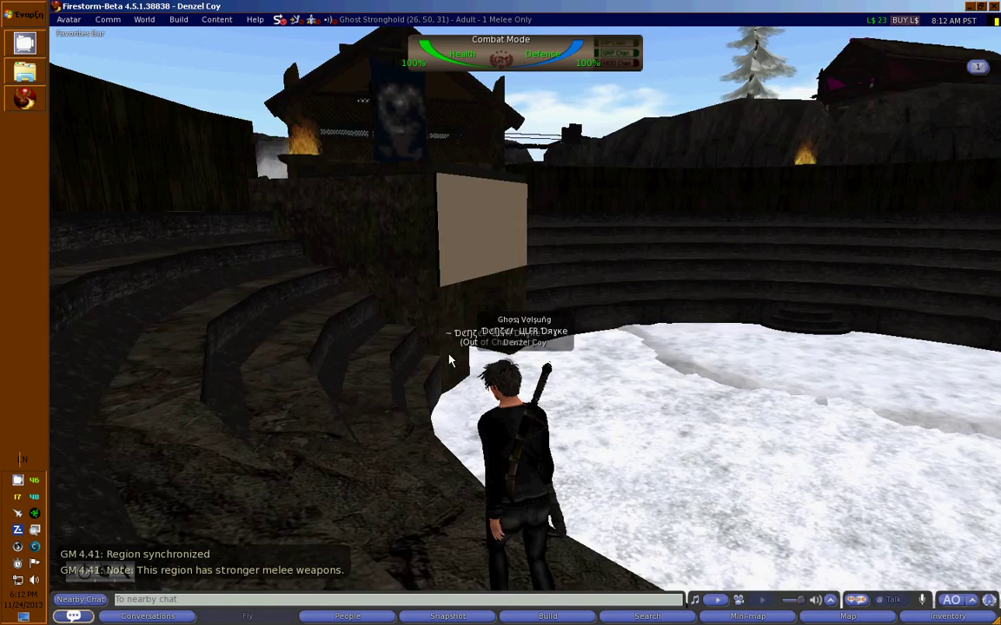
key(Right)
key(Up)
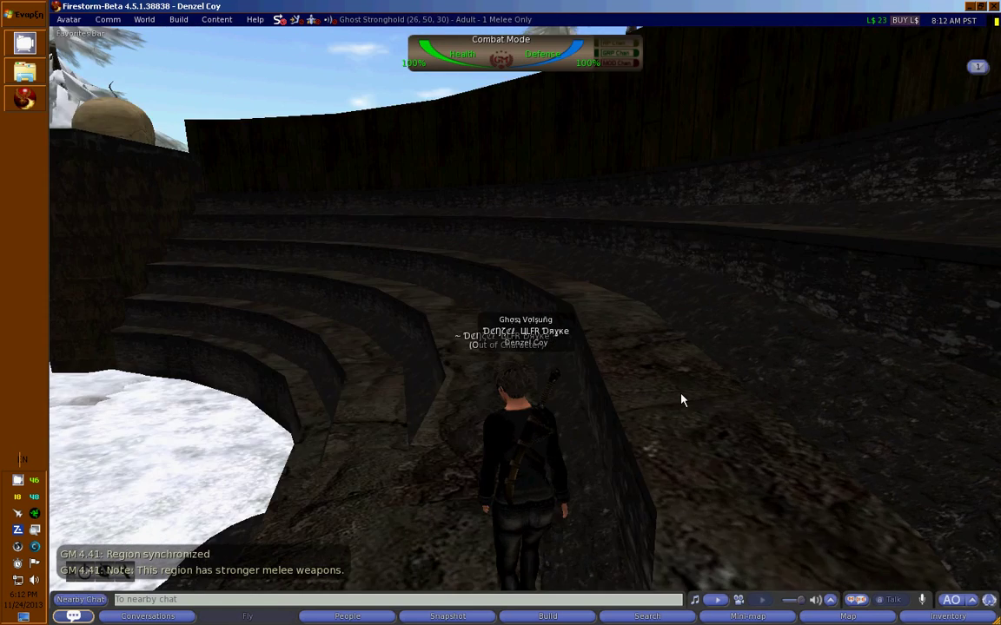
key(Left)
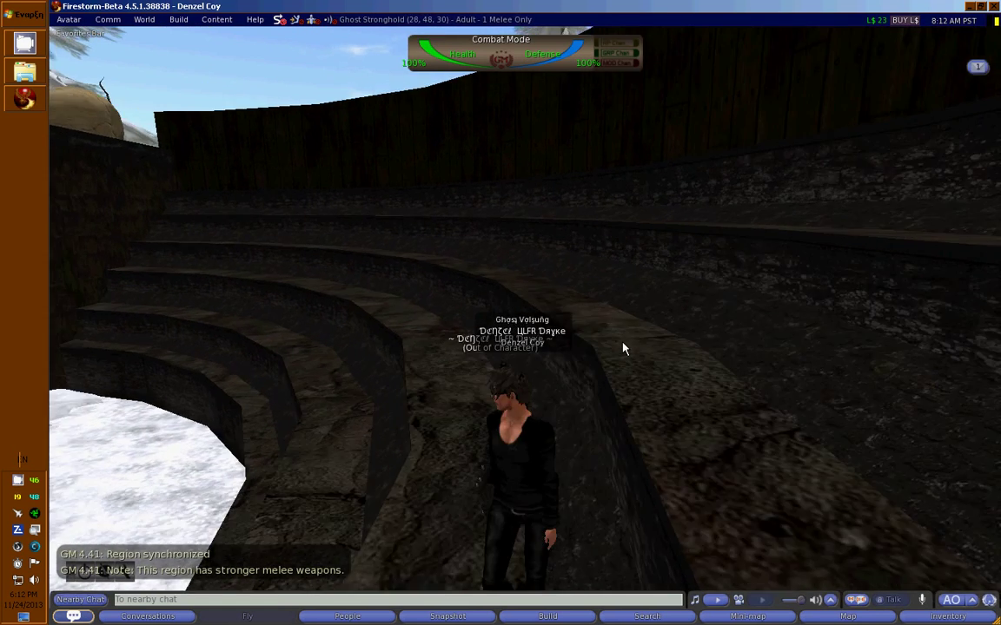
key(Right)
key(Left)
key(Up)
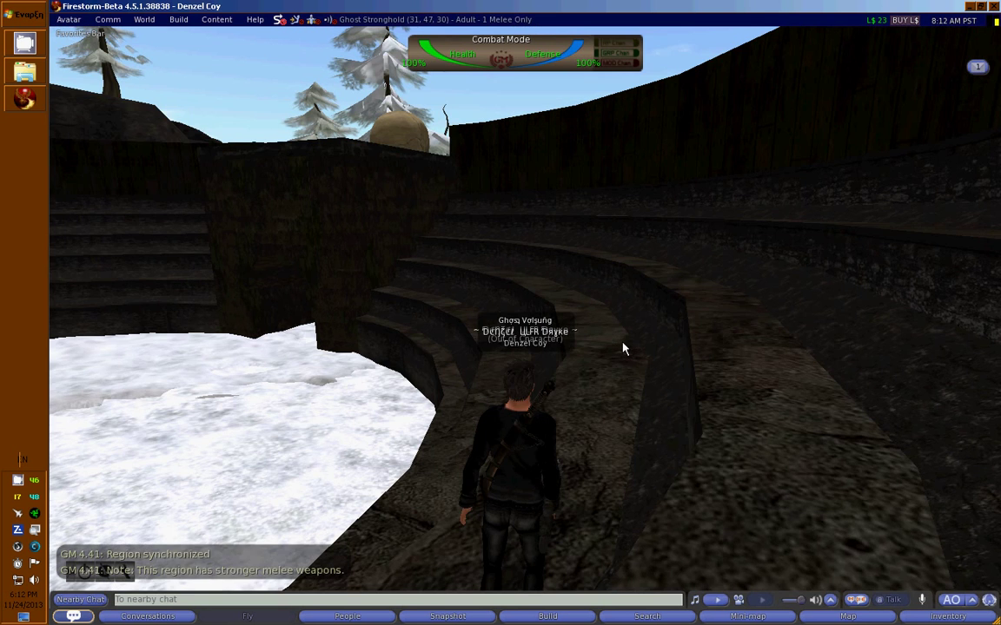
In Preferences > General, uncheck 'My name' under Name tags and apply.
click(65, 20)
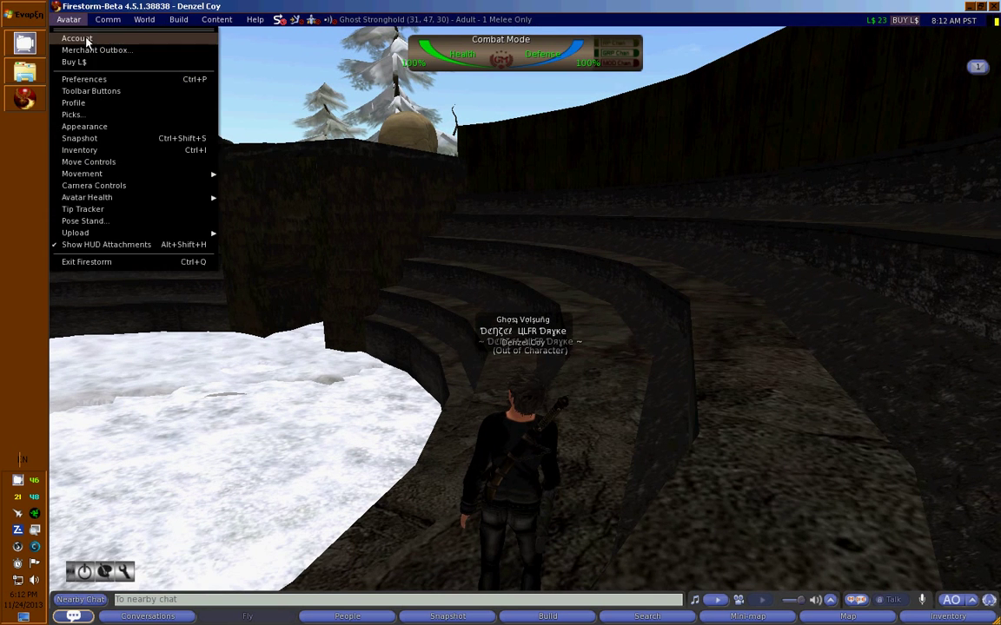
click(83, 80)
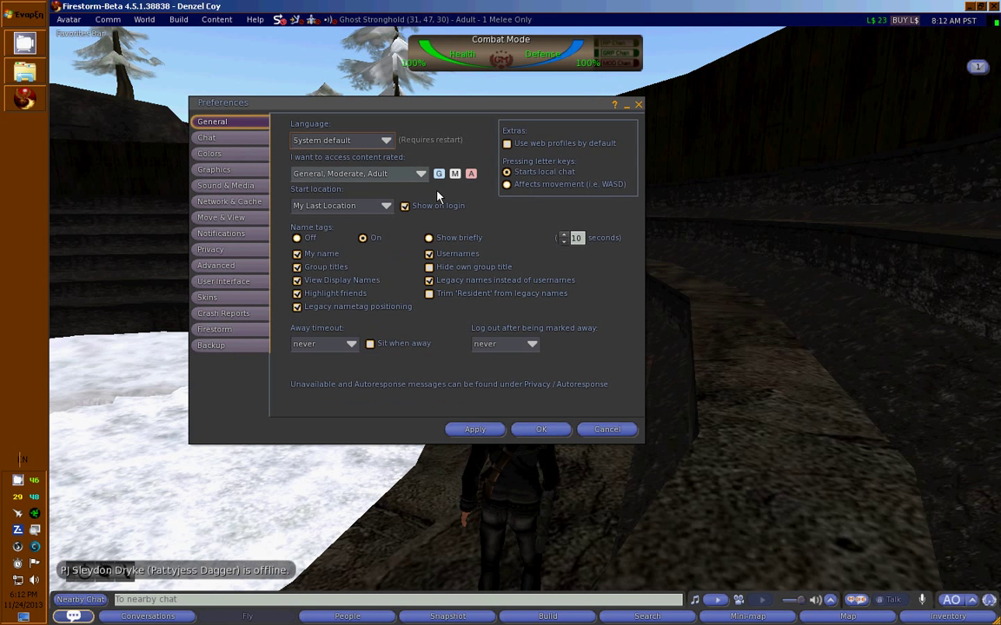
drag(442, 102, 266, 34)
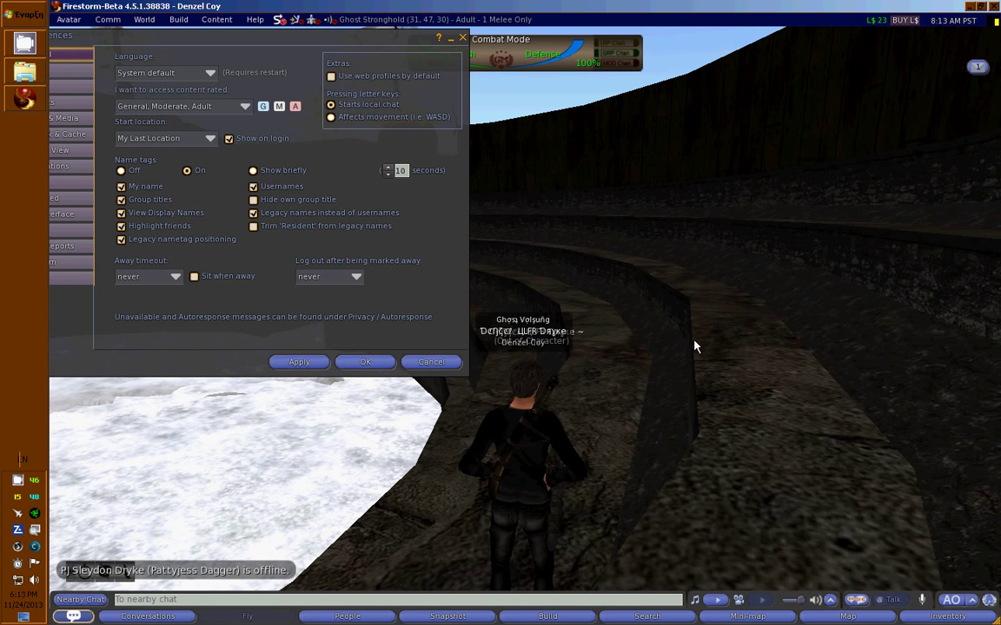
click(149, 190)
click(149, 190)
click(148, 188)
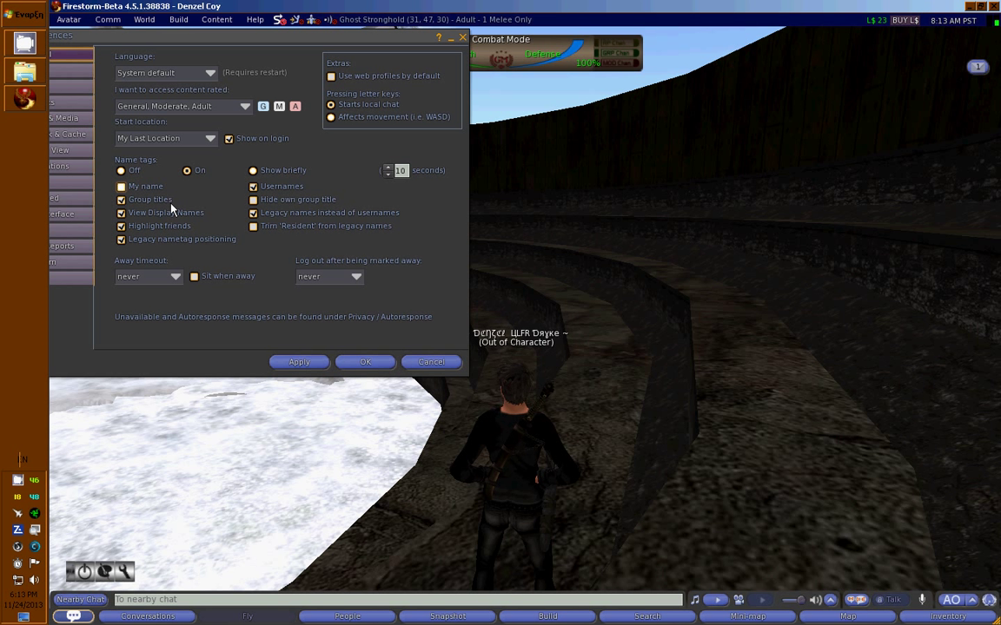
click(298, 362)
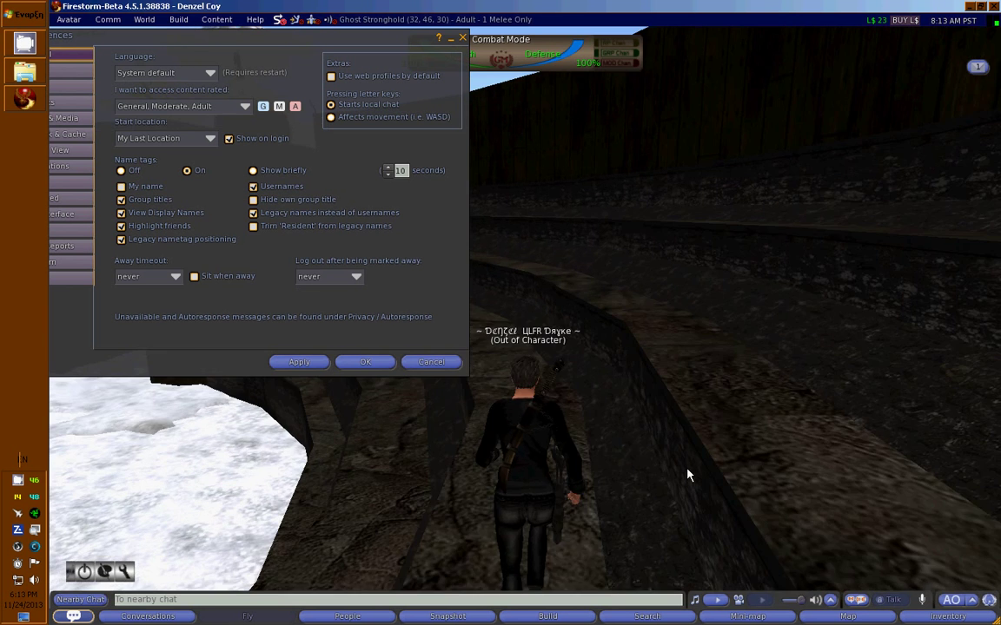
Switch letter keys to WASD movement and back to starting local chat, while walking the avatar.
key(Up)
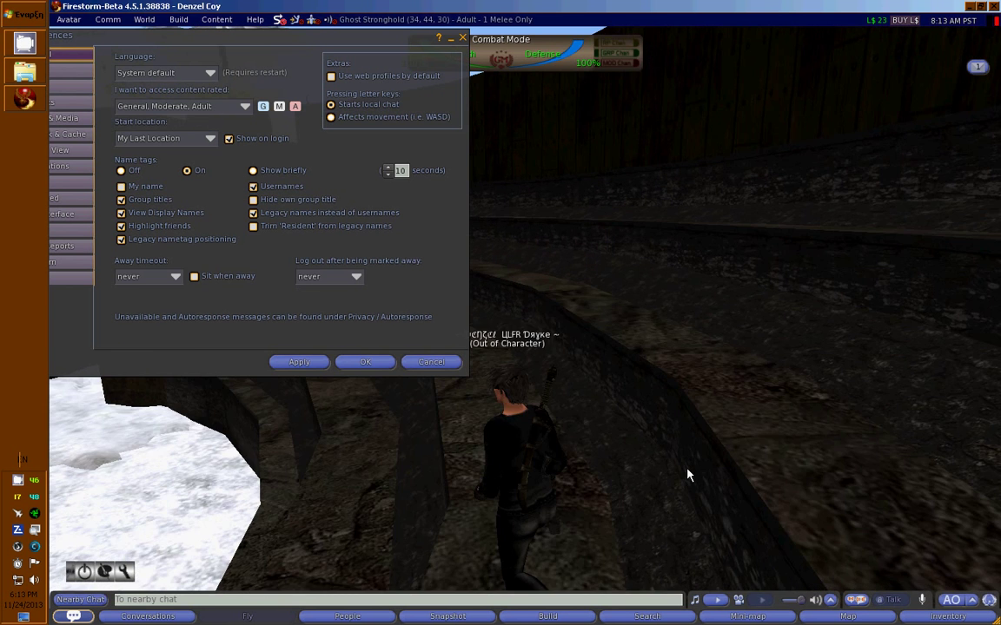
click(374, 124)
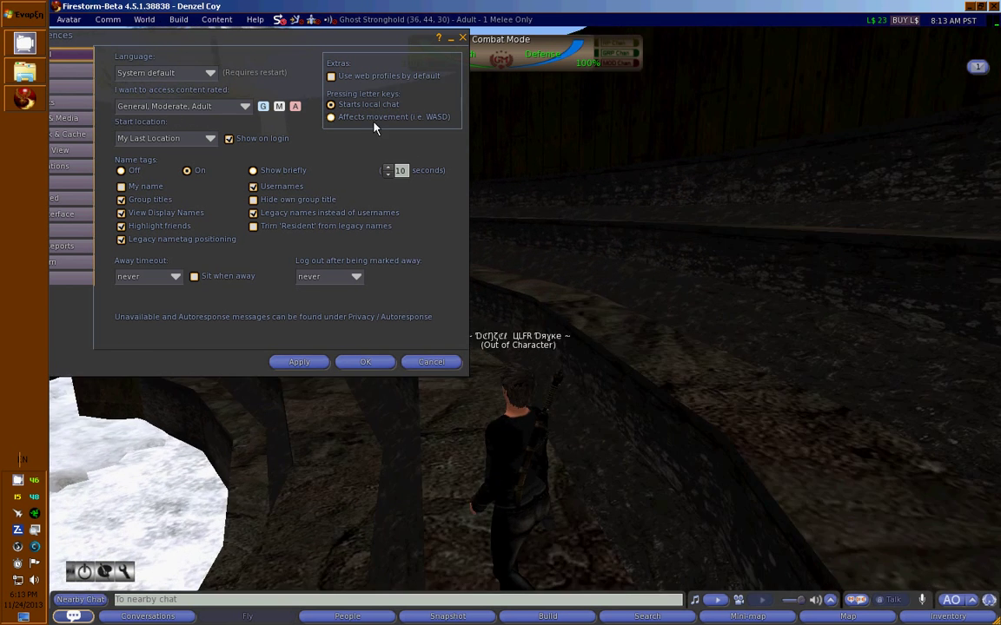
click(649, 334)
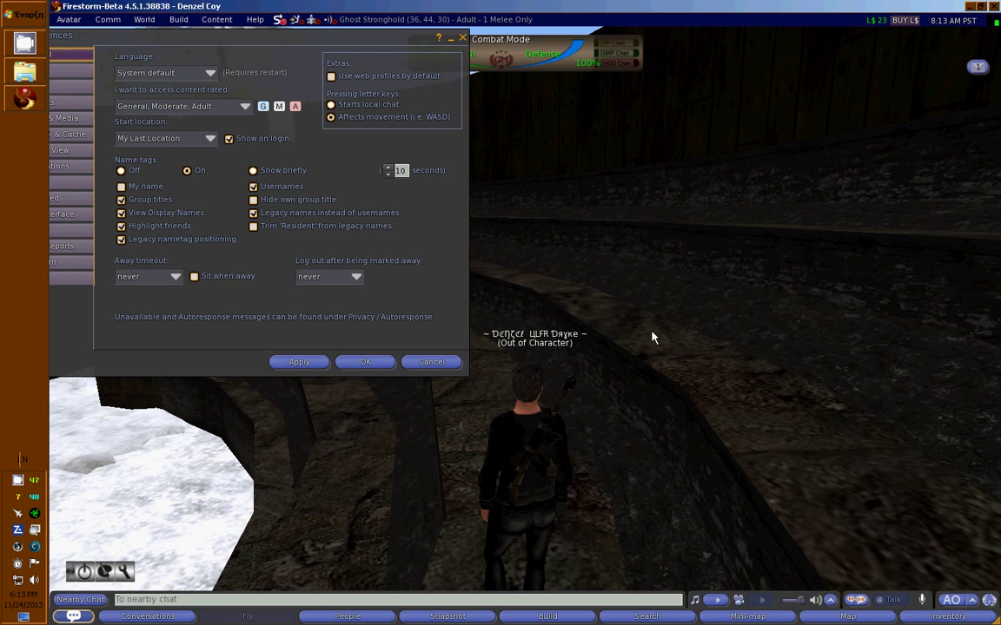
key(Up)
key(Up)
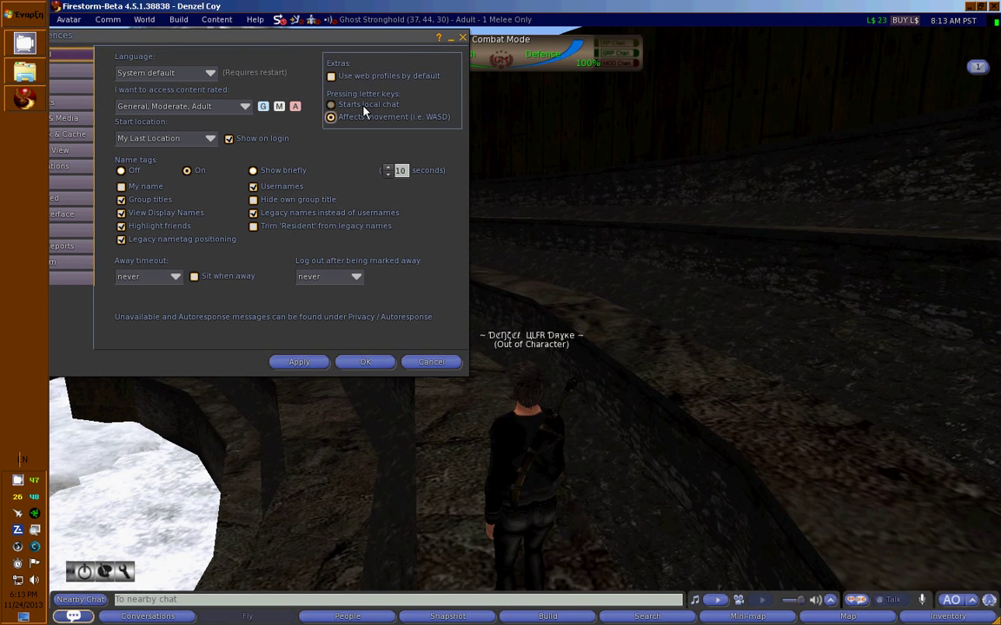
click(382, 106)
key(Up)
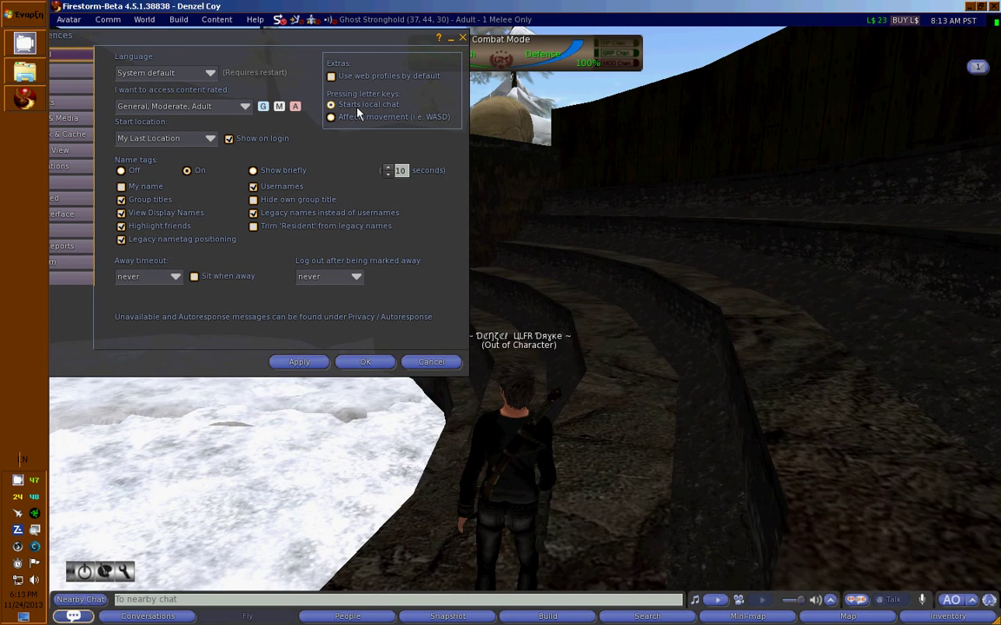
key(Up)
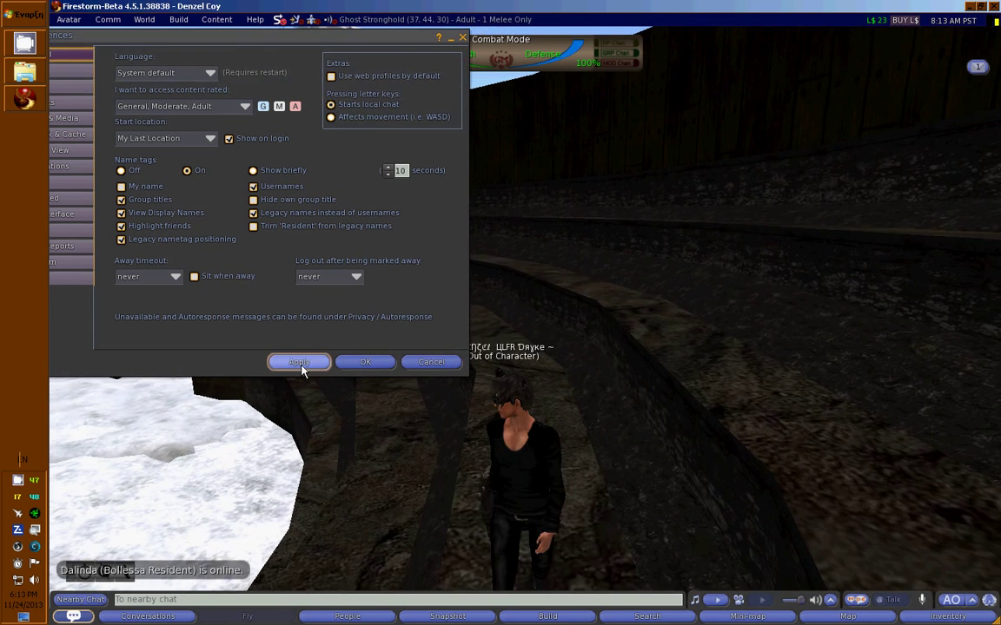
drag(328, 37, 400, 39)
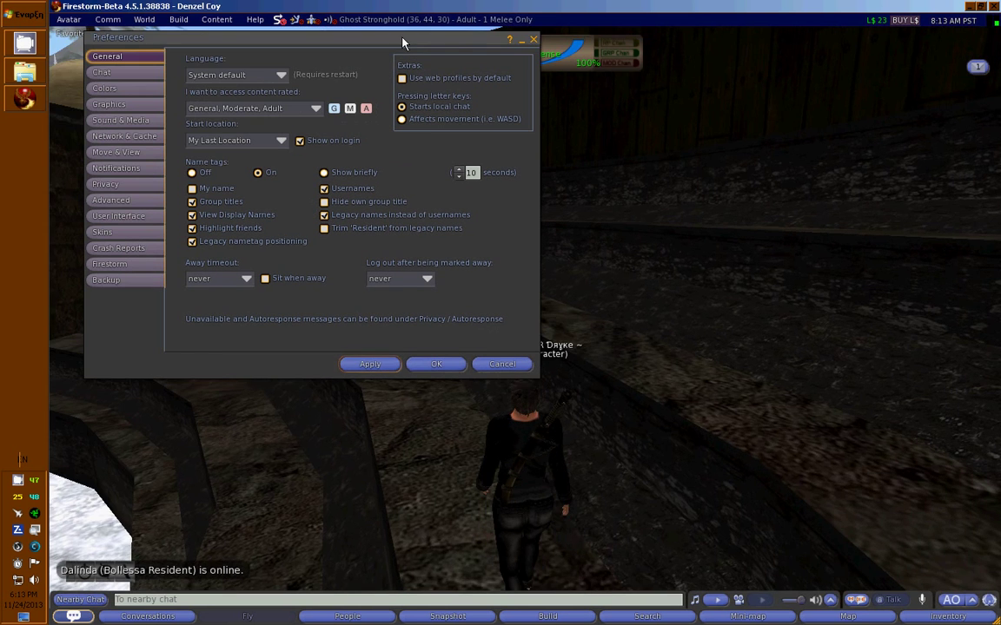
key(Up)
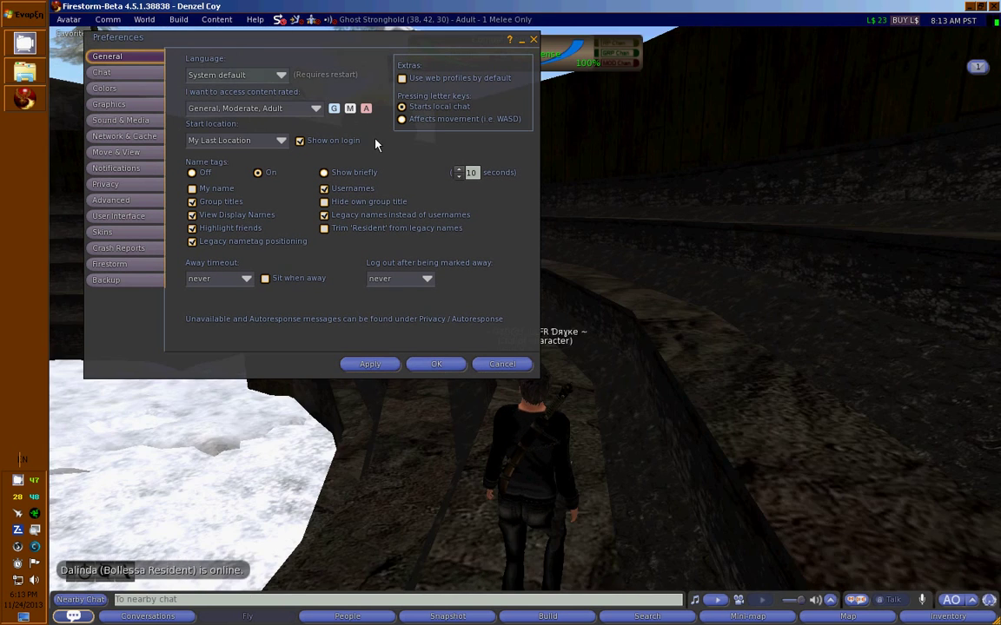
key(Up)
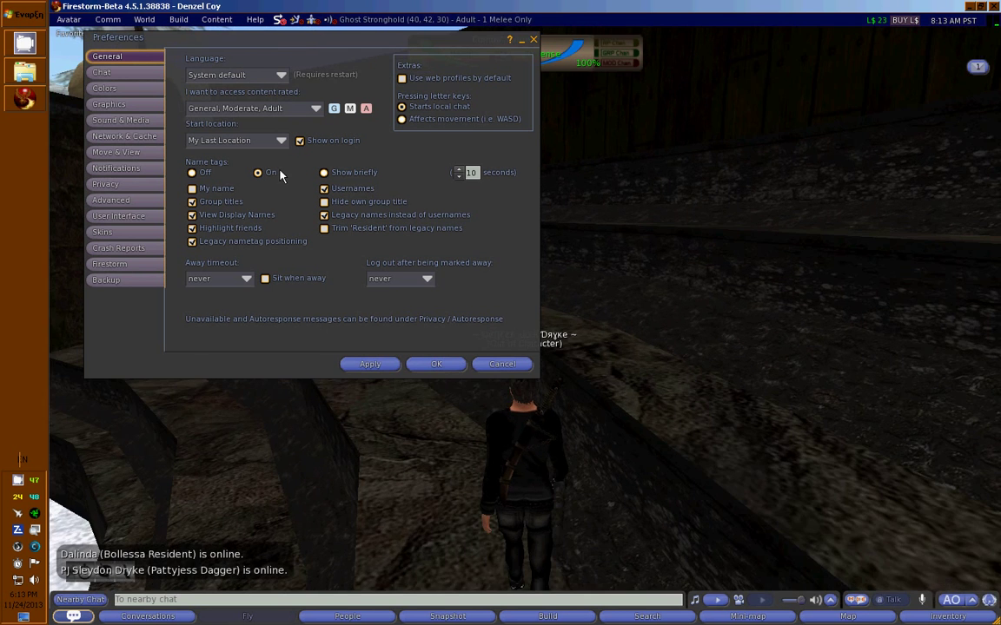
key(Up)
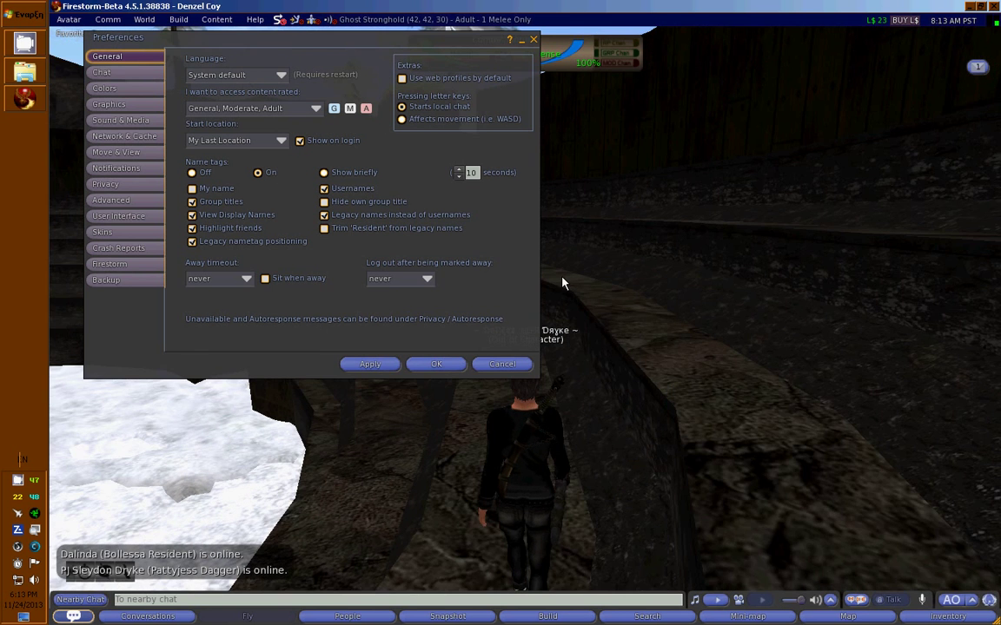
In Chat preferences, set the chat window font size to Large.
click(126, 74)
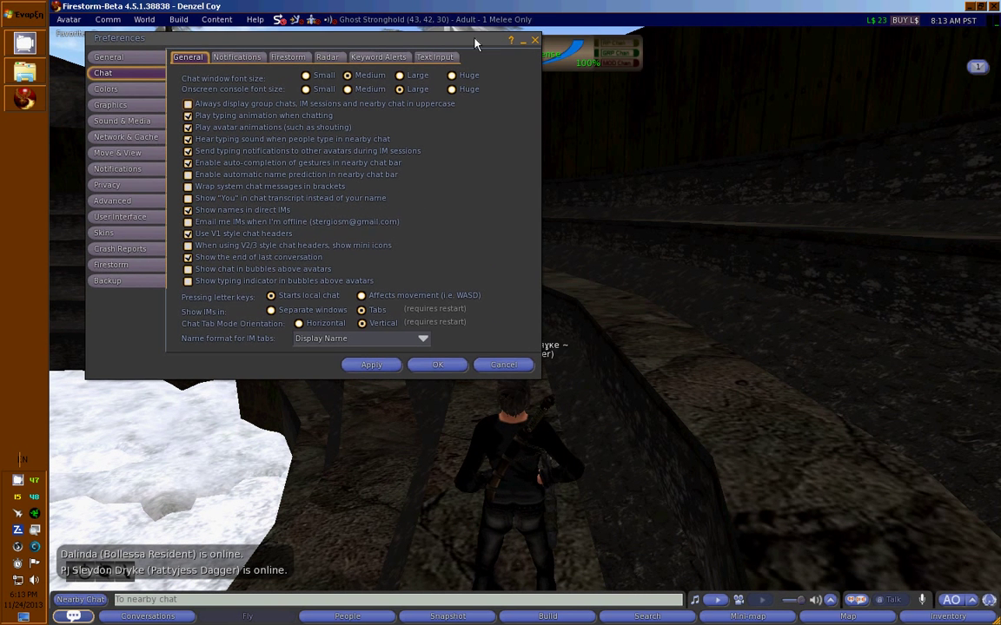
drag(476, 38, 497, 44)
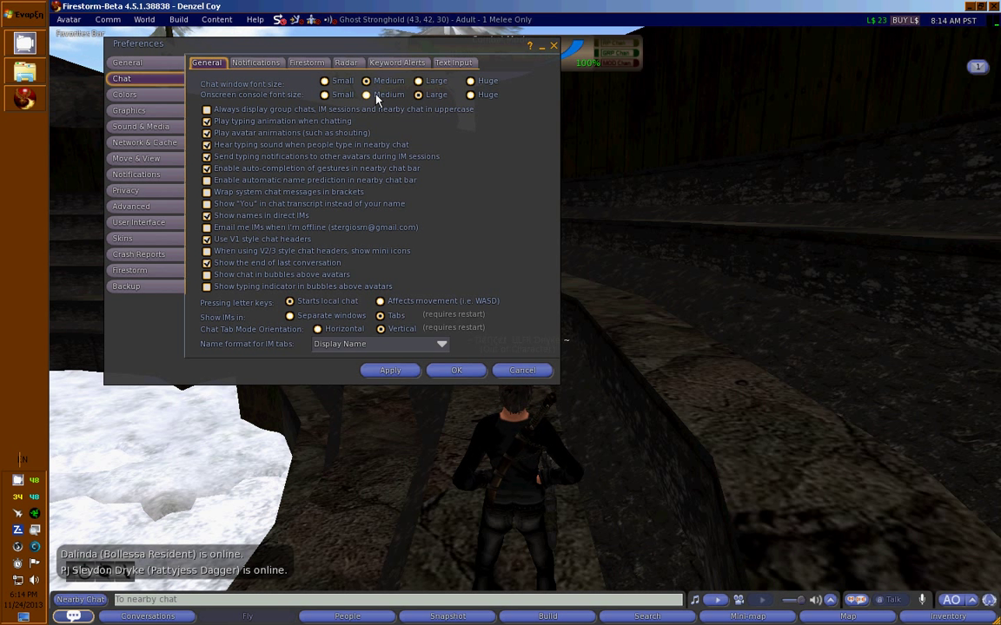
click(436, 82)
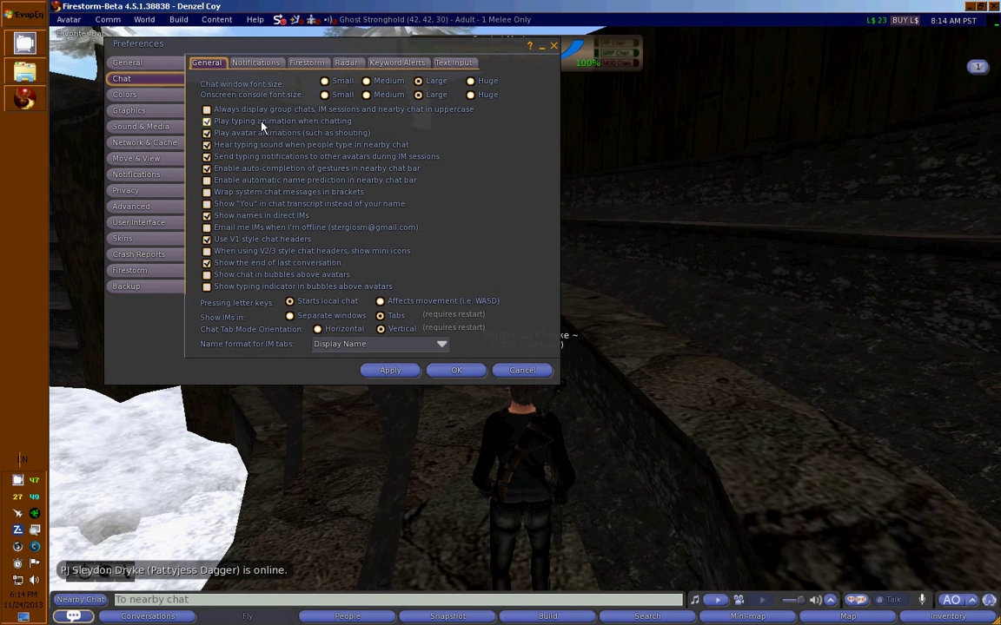
drag(314, 42, 208, 32)
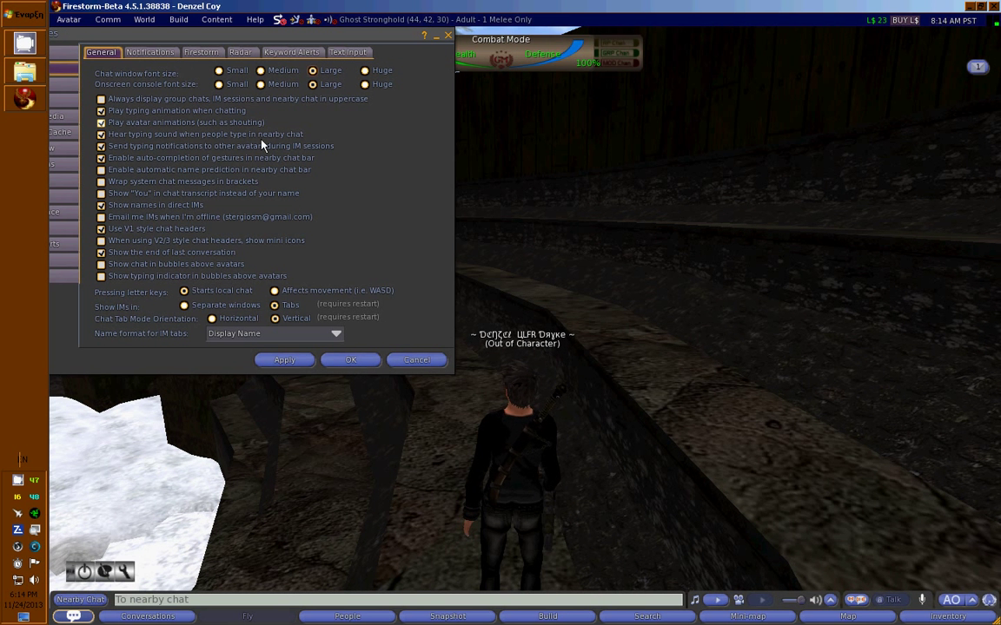
Send several 'ddd' test lines in nearby chat.
click(286, 598)
text(ddd)
key(BackSpace)
key(BackSpace)
key(BackSpace)
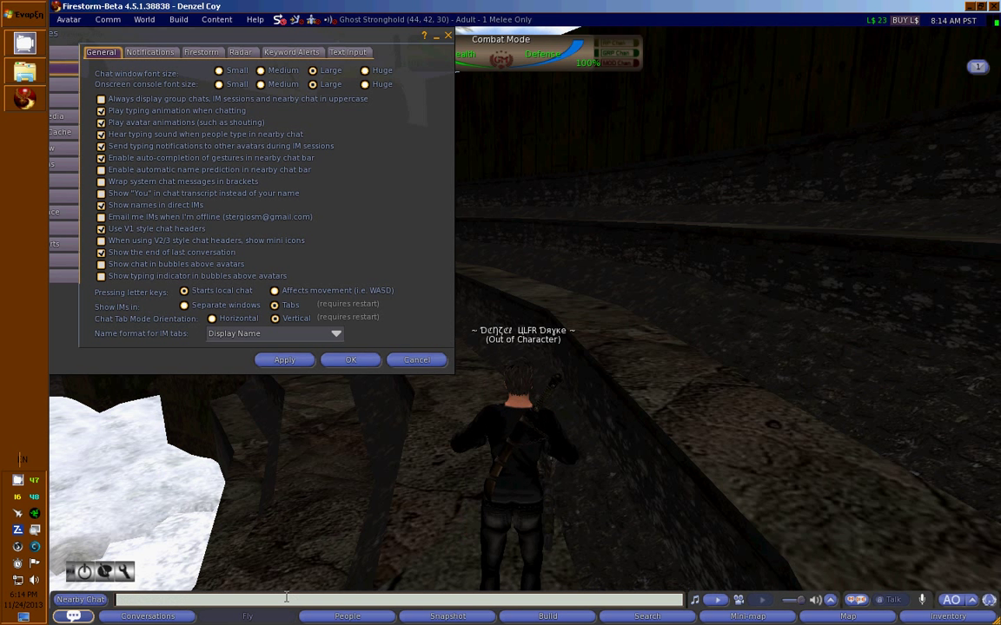
text(dddddddd)
key(Return)
text(dddddddd)
key(Return)
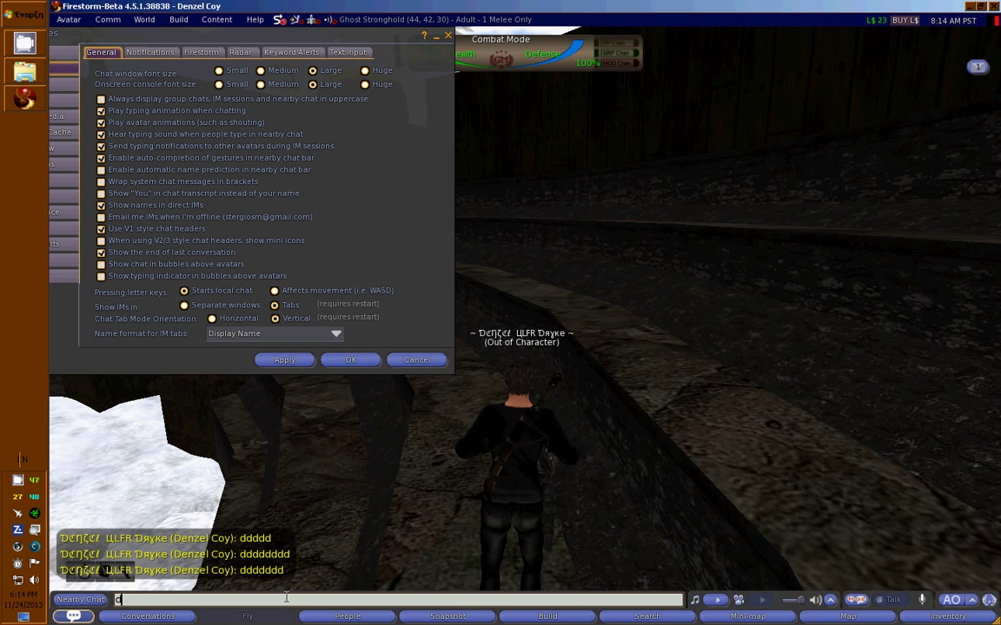
text(d)
key(Return)
text(ddddddddd)
key(Return)
text(dddddddddddd)
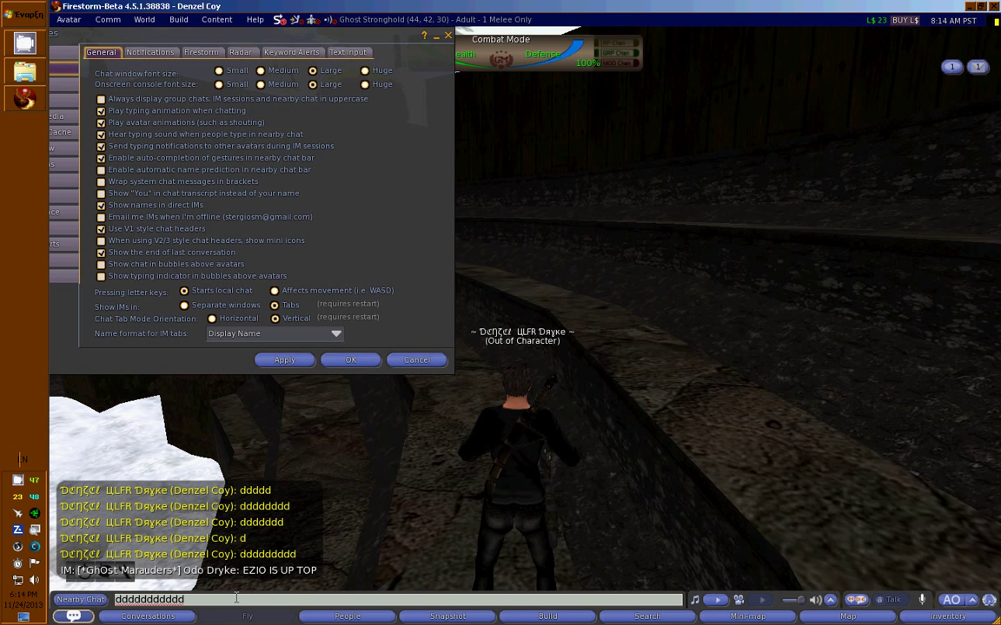
drag(235, 598, 52, 589)
text(ddd)
key(Return)
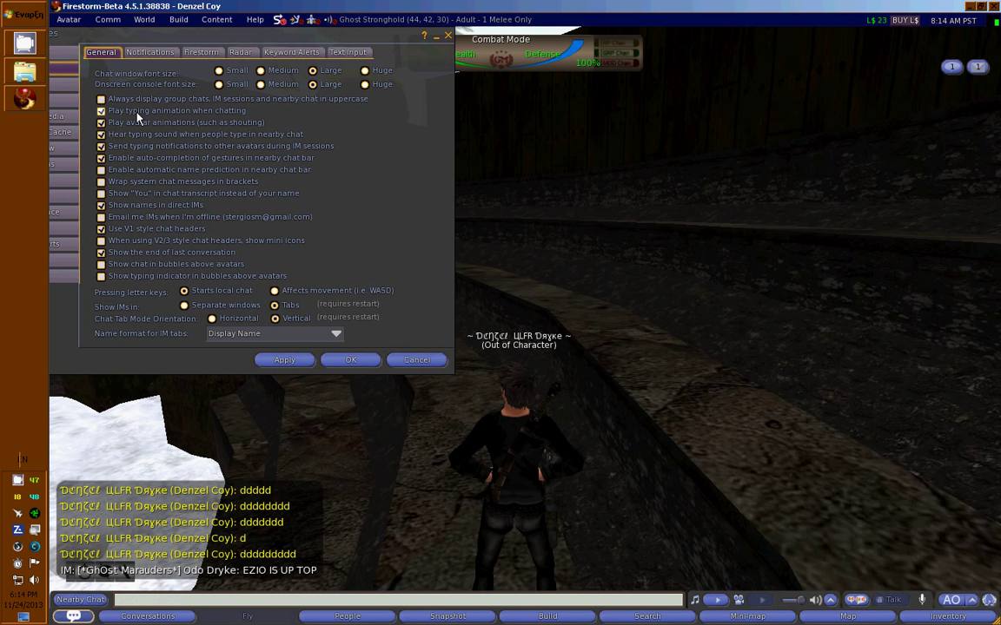
Uncheck 'Play typing animation' and 'Play avatar animations', then send 'sss', 'ggg' and 'ddd' test lines.
click(130, 111)
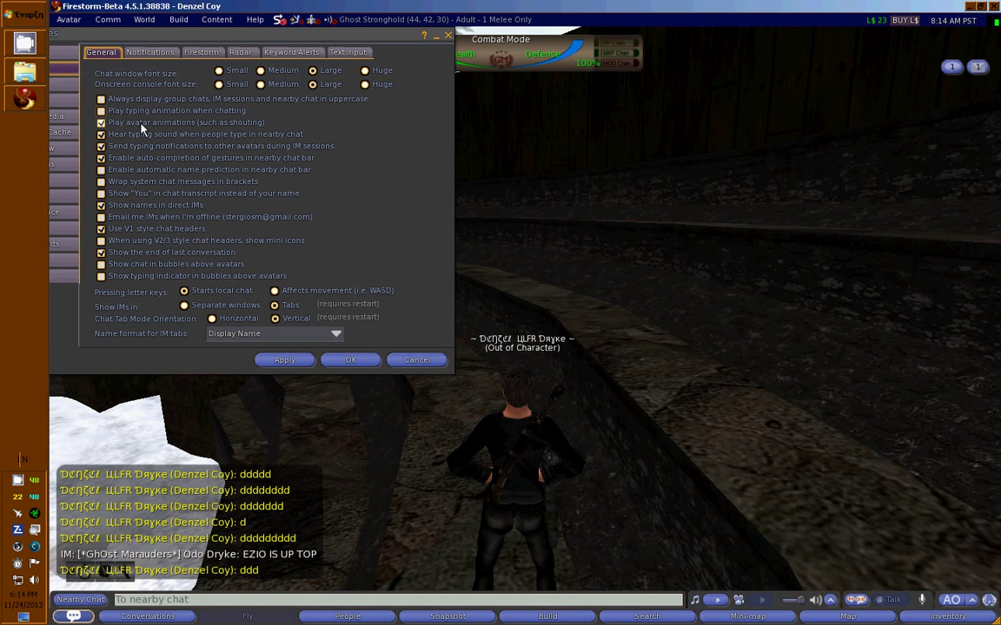
click(141, 127)
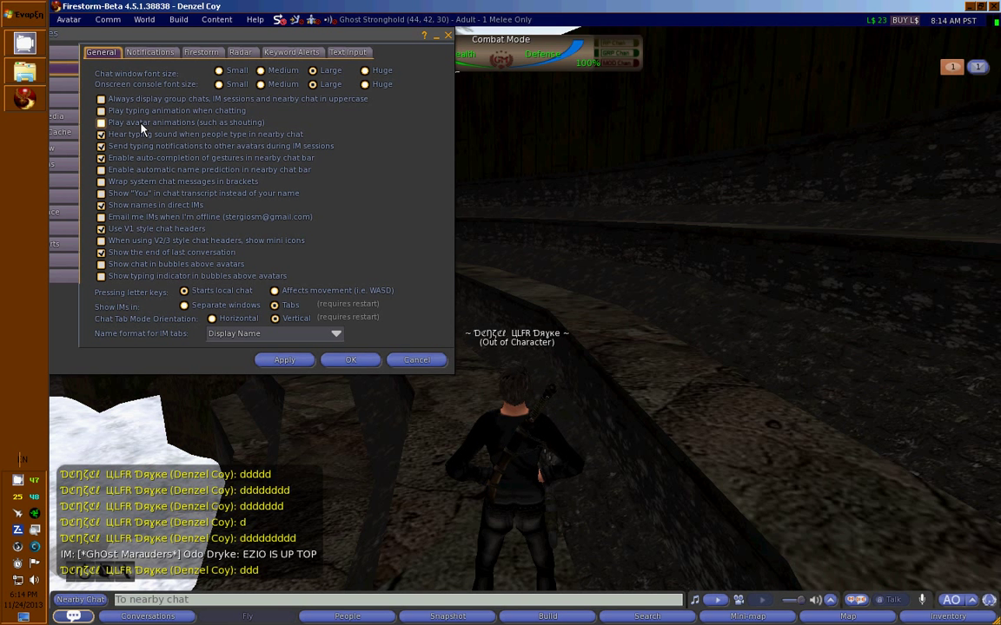
click(265, 600)
text(ssssssss)
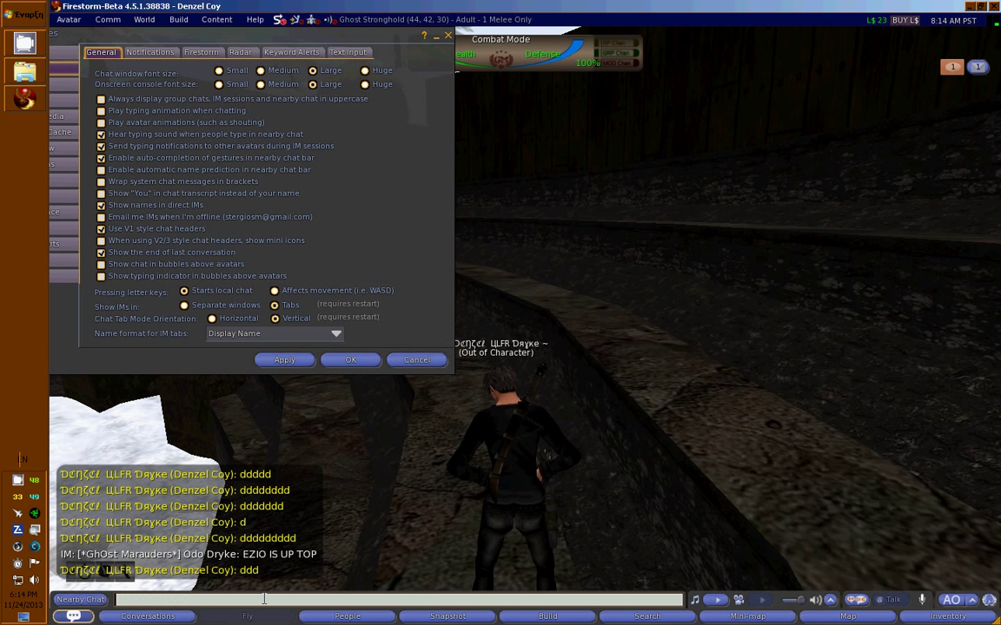
key(Return)
text(ggggggggggggg)
key(Return)
text(dddddddddddddd)
key(Return)
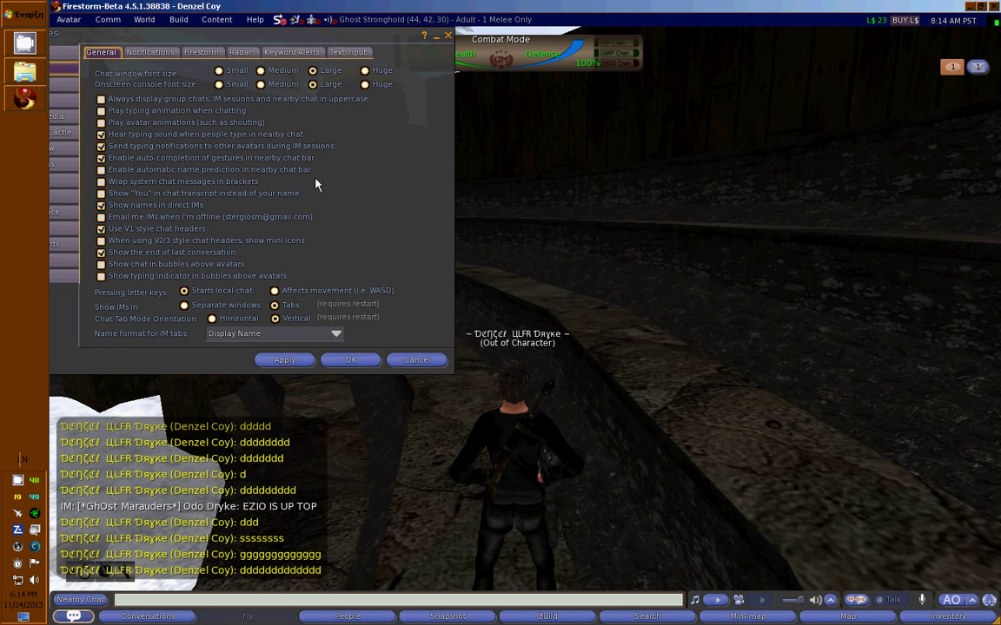
drag(322, 43, 349, 44)
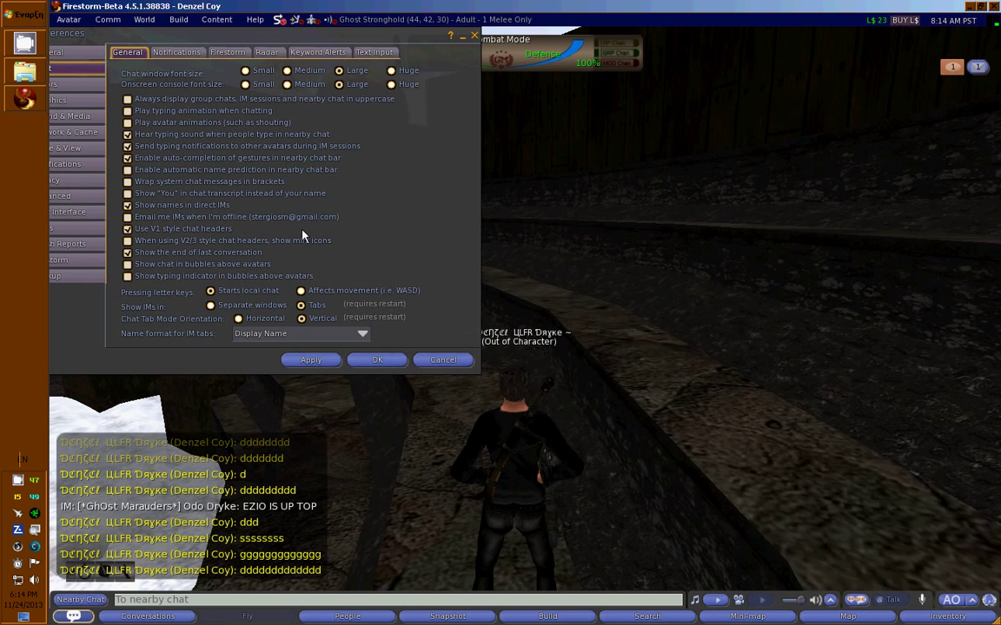
Apply the Chat > General settings, leaving IM tab names as Display Name (Username).
key(Up)
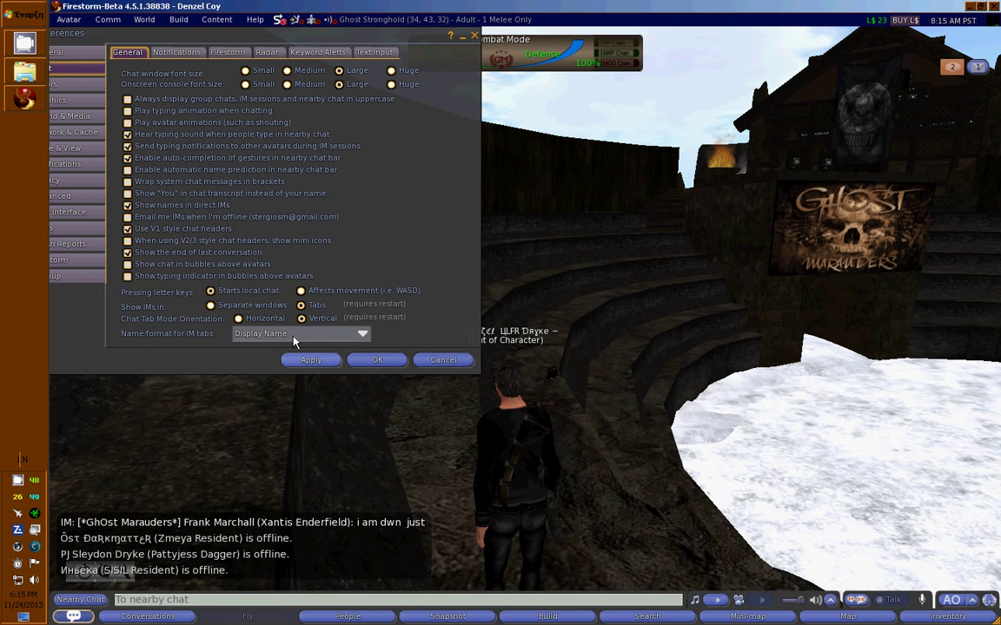
click(293, 337)
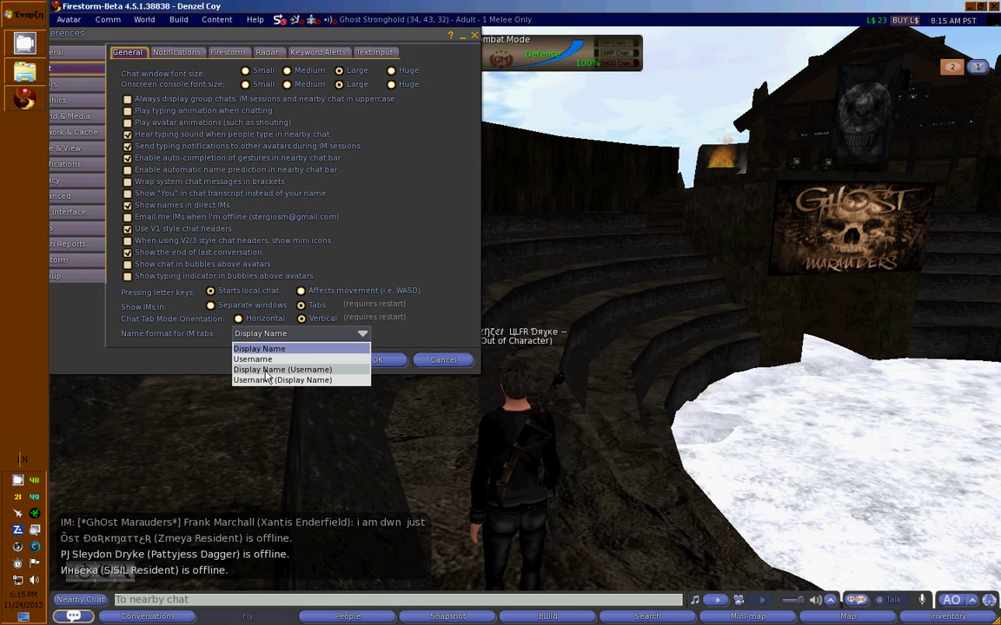
click(265, 373)
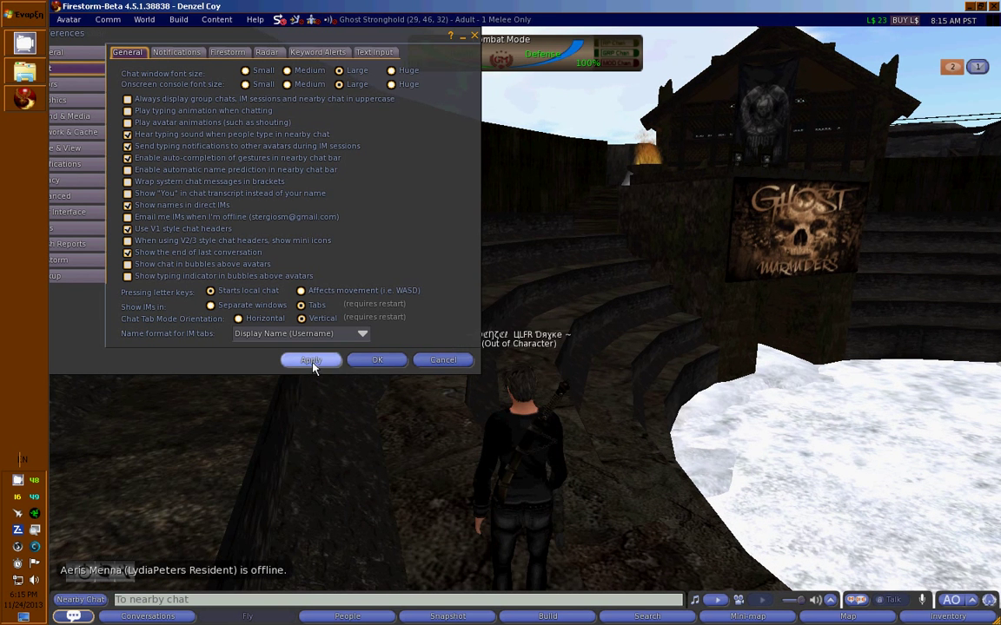
click(311, 361)
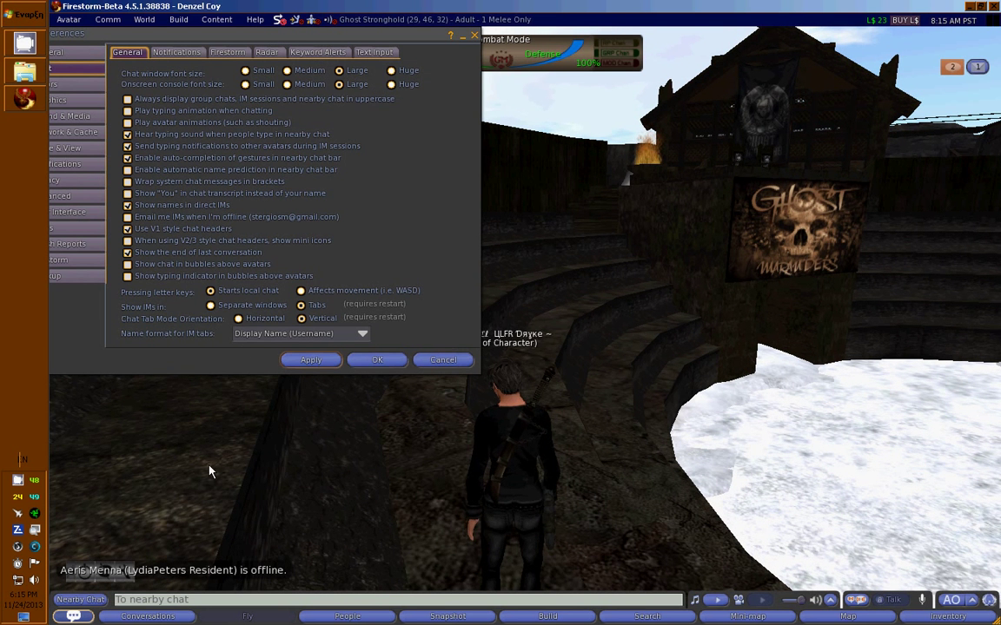
click(332, 334)
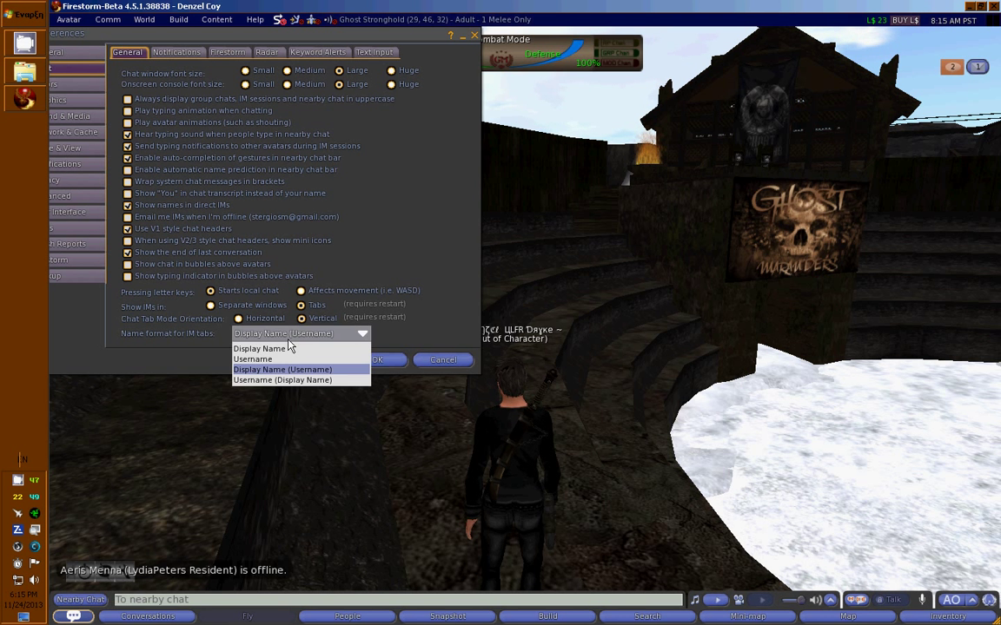
click(449, 297)
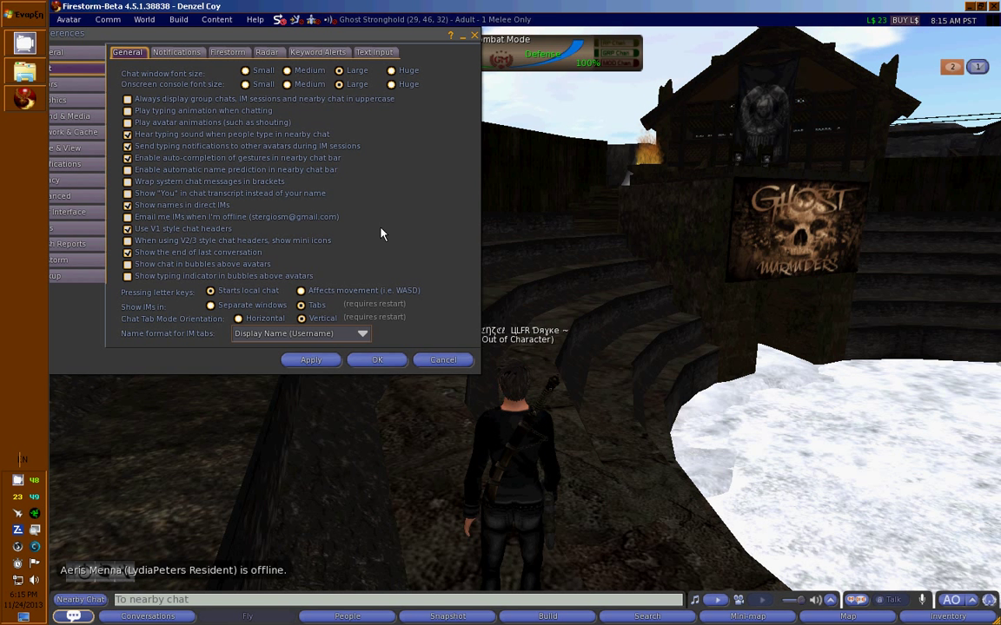
On the Chat > Notifications tab, uncheck 'Use console for chat popups instead of floating toasts'.
drag(227, 35, 257, 50)
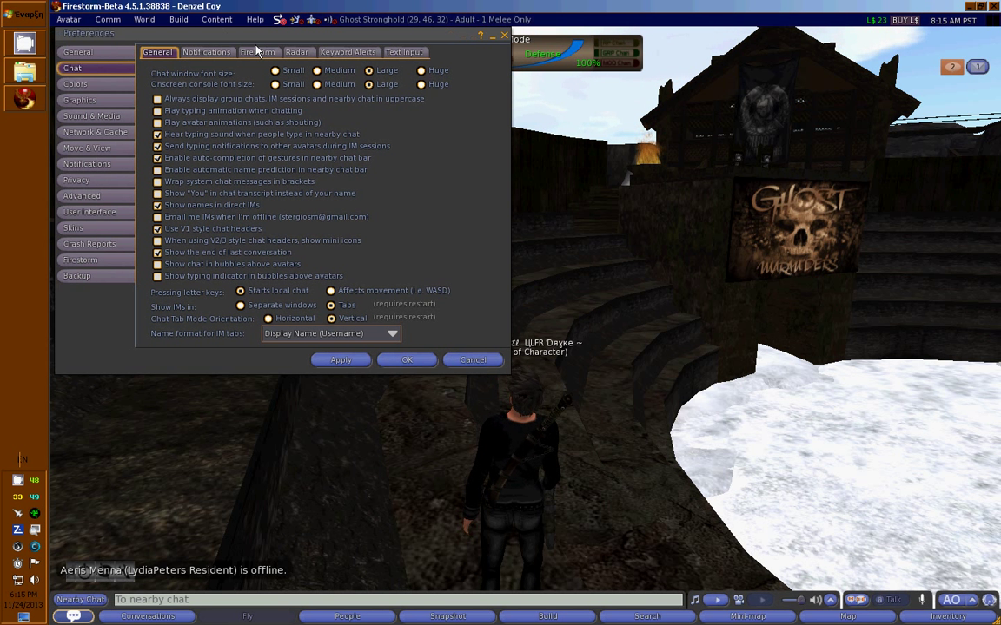
click(211, 53)
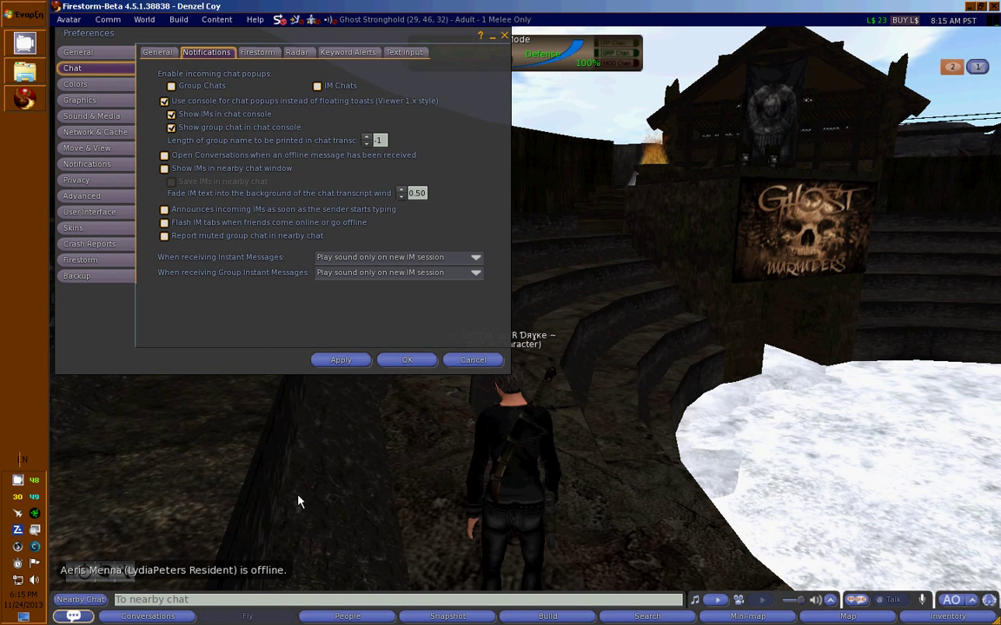
key(Left)
key(Right)
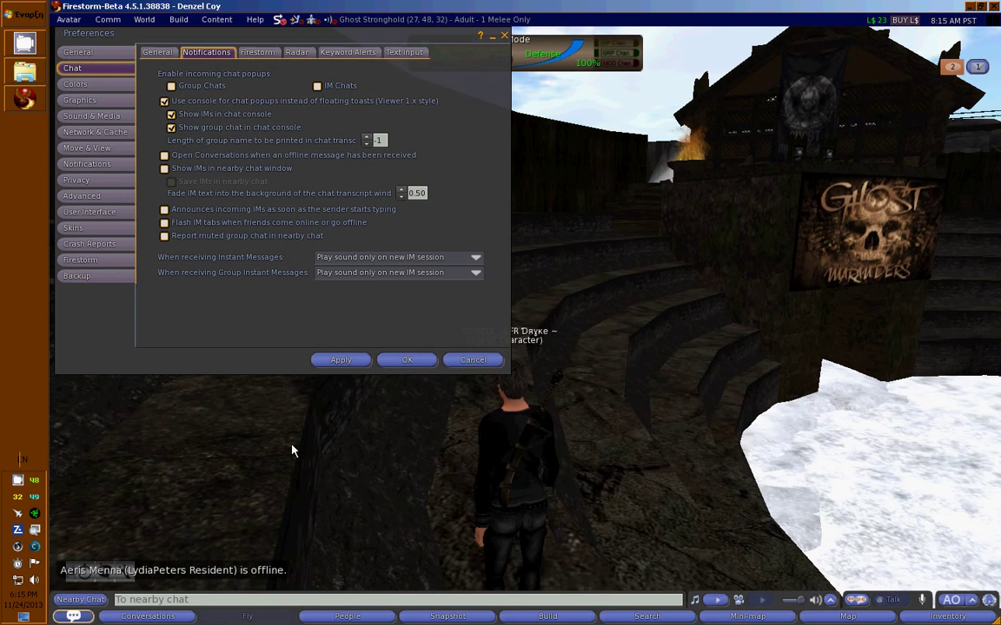
key(Up)
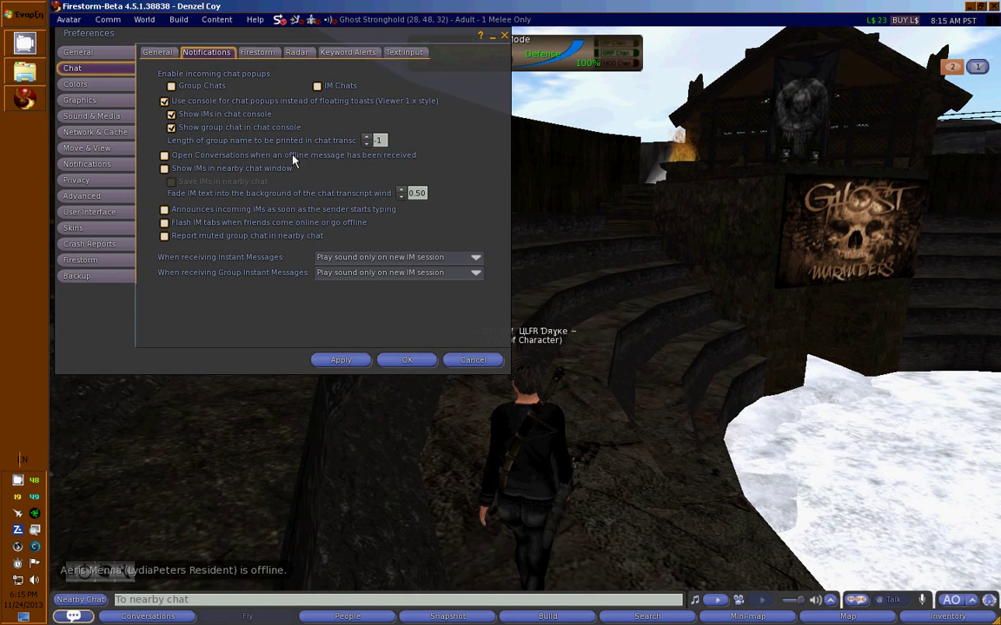
key(Left)
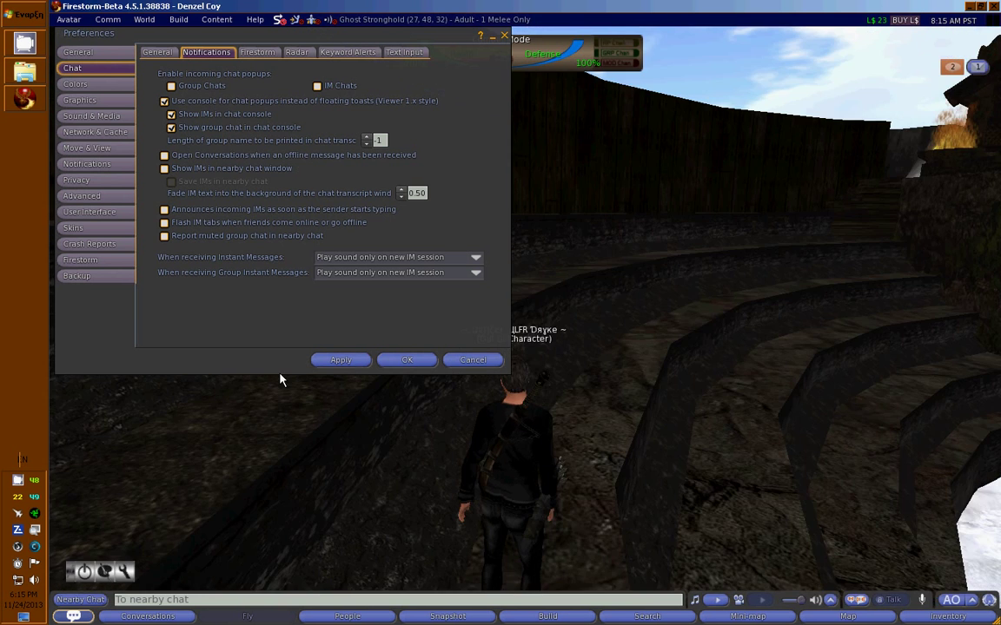
click(244, 105)
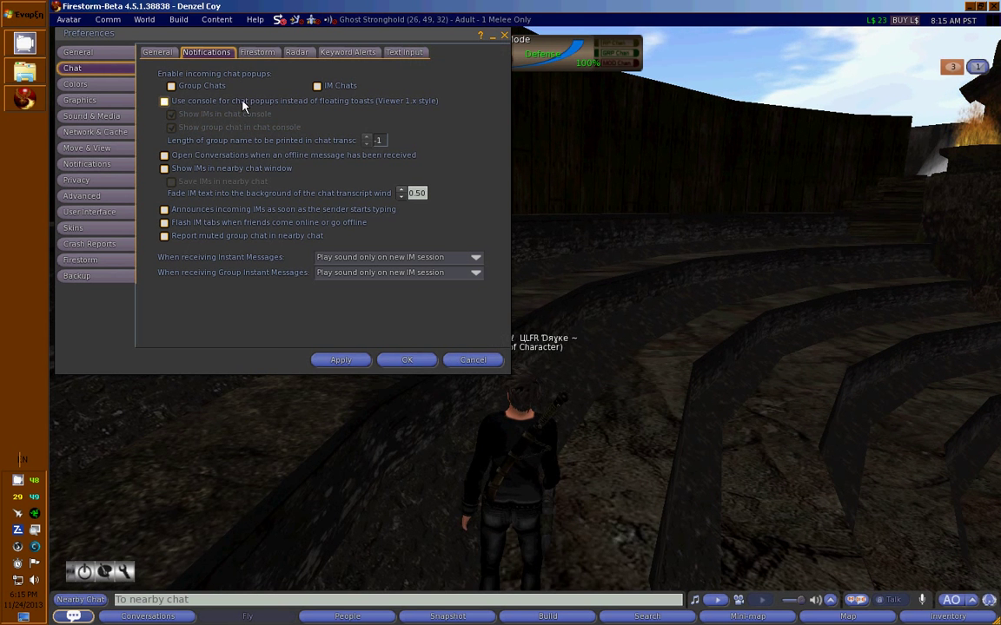
Save the preferences with OK and send a series of 's' test lines in nearby chat.
click(404, 361)
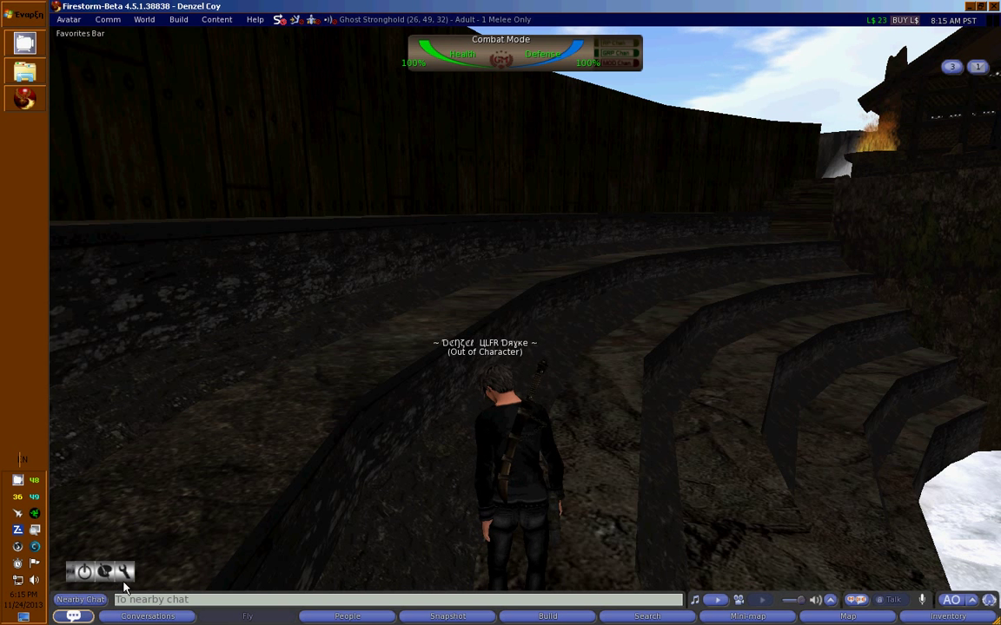
text(sssssssssssssssss)
key(Return)
text(s)
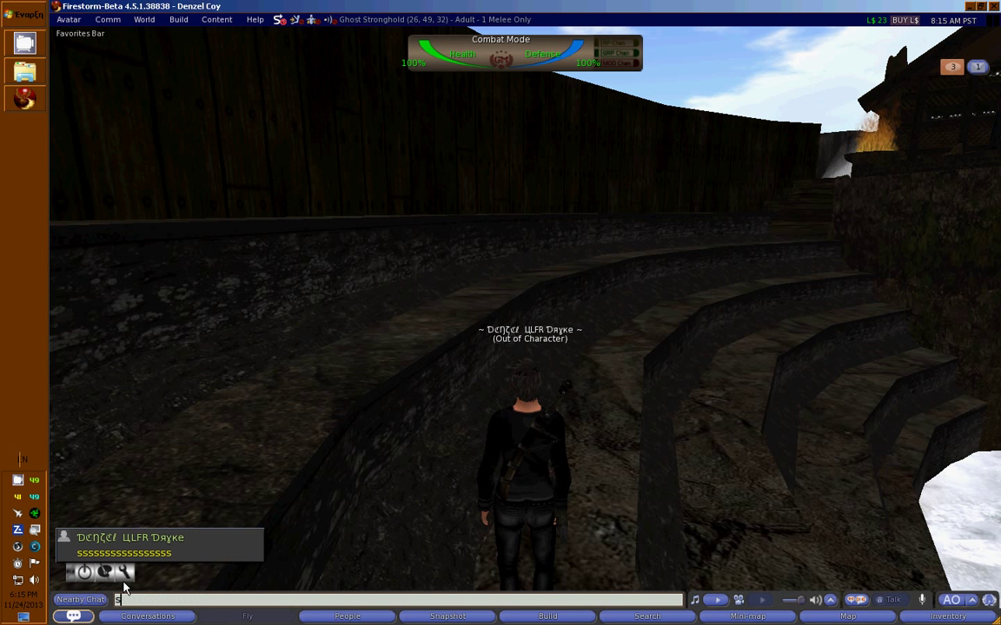
text(sssssssssssss)
key(Return)
text(sssssssssssssss)
key(Return)
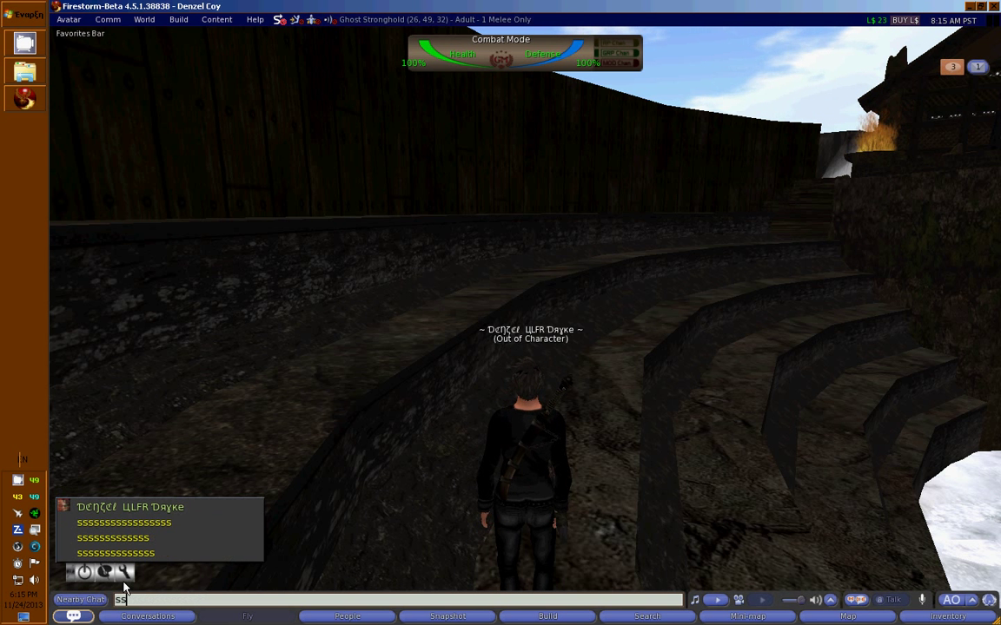
text(sssssssssss)
key(Return)
text(ssssssssssss)
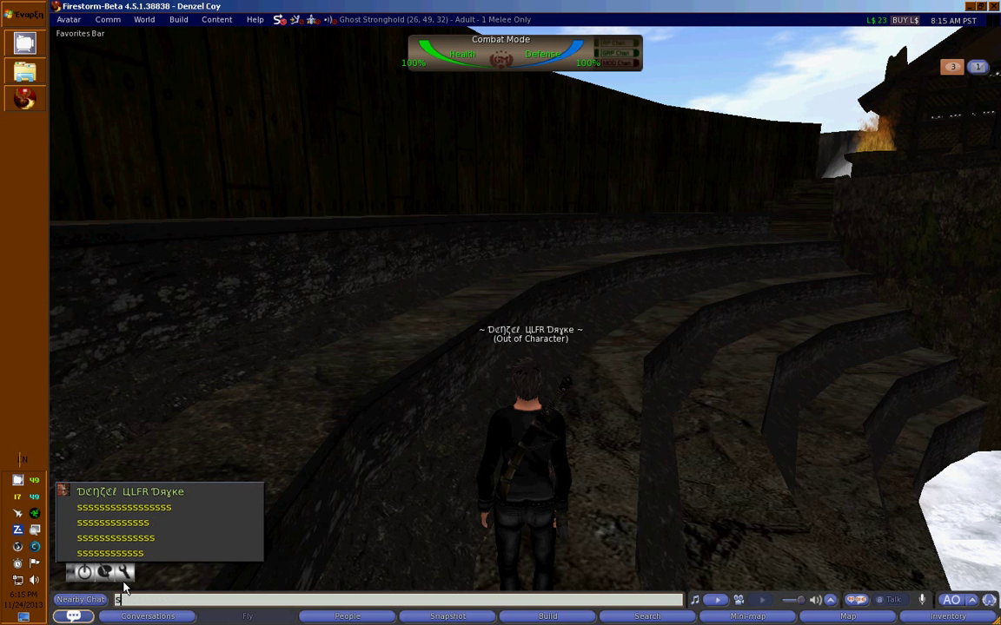
key(Return)
text(ssssssss)
key(Return)
text(s)
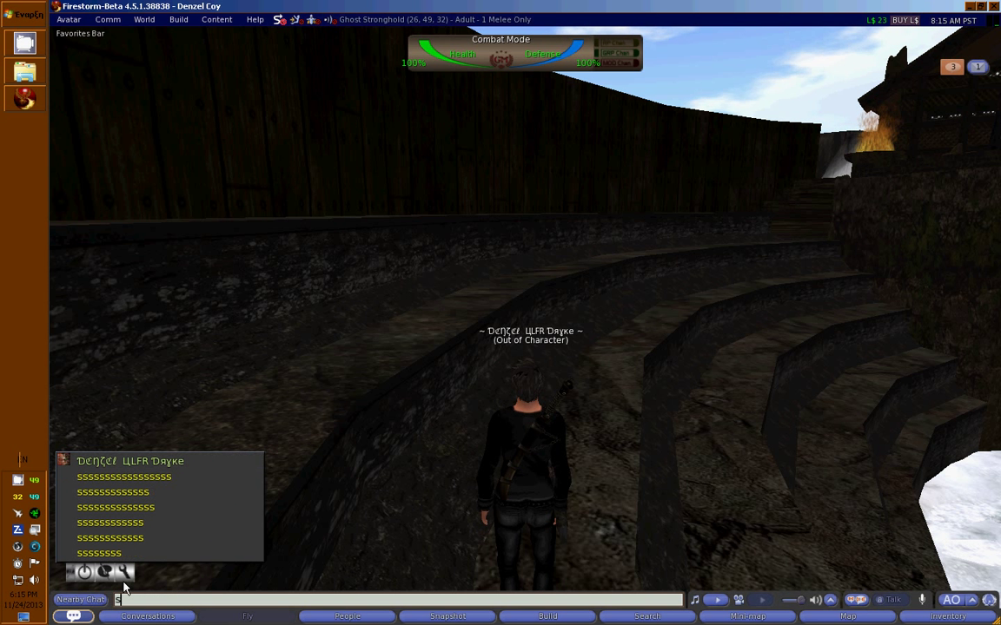
key(Return)
text(ssssssssssss)
key(Return)
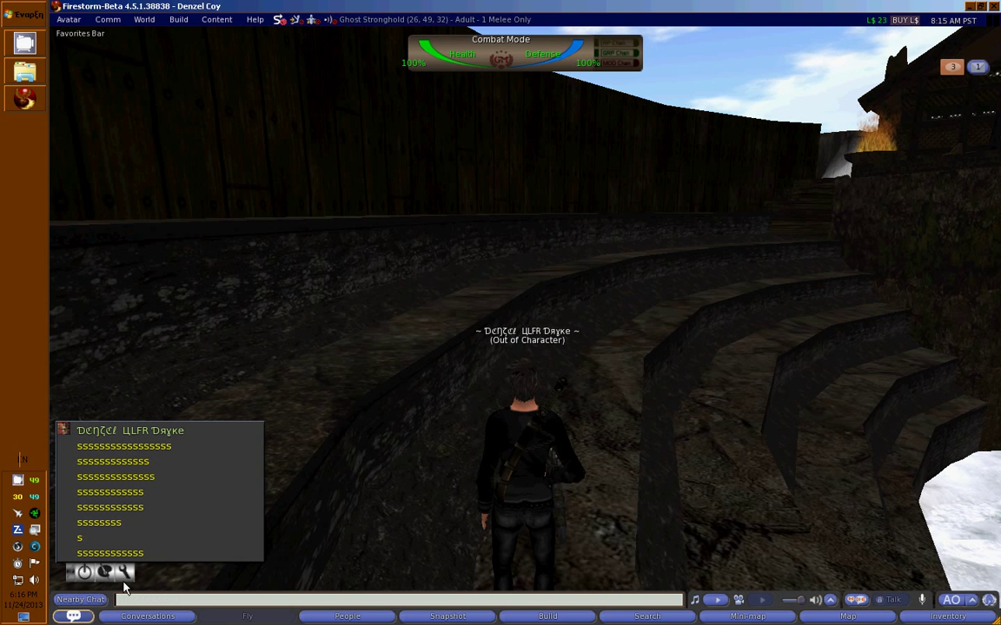
text(sssssssssssssssss)
key(Return)
text(sss)
key(Return)
text(sssssss)
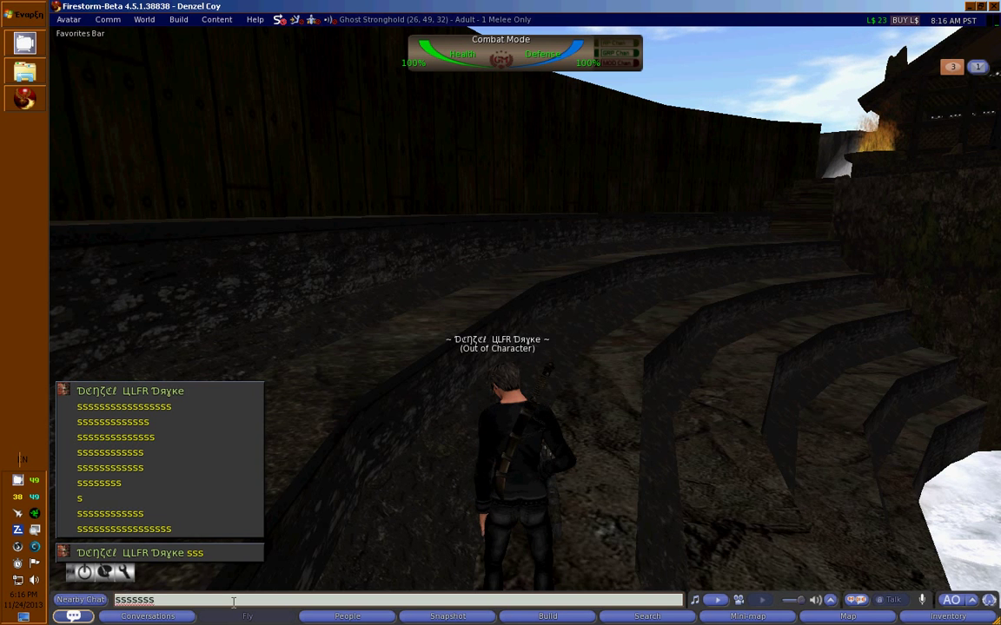
key(BackSpace)
key(BackSpace)
key(BackSpace)
key(BackSpace)
key(BackSpace)
key(BackSpace)
key(BackSpace)
Turn the avatar toward the arena and reopen Preferences with Ctrl+P.
key(Right)
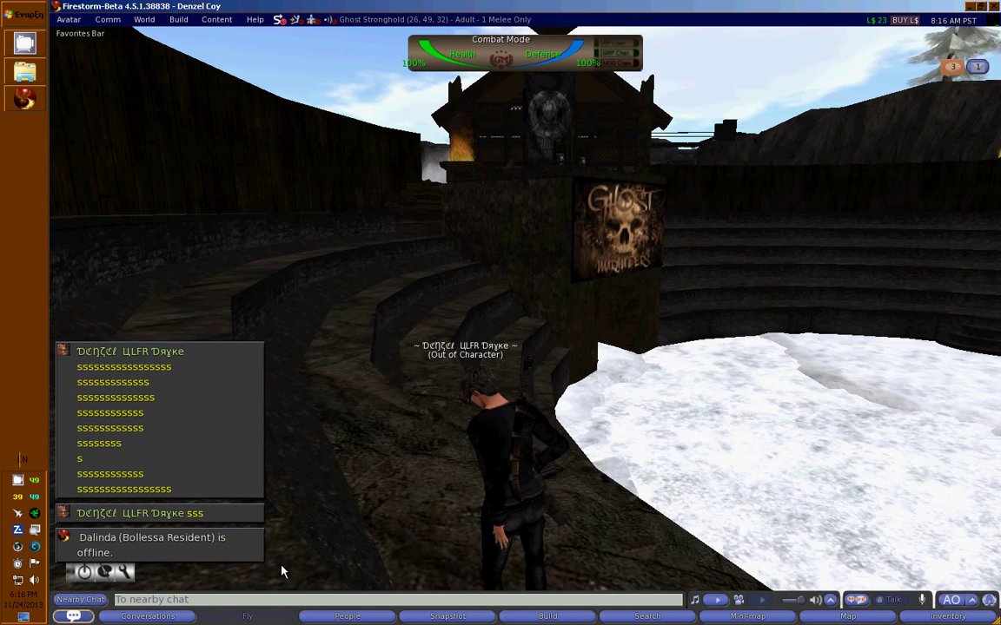
key(Right)
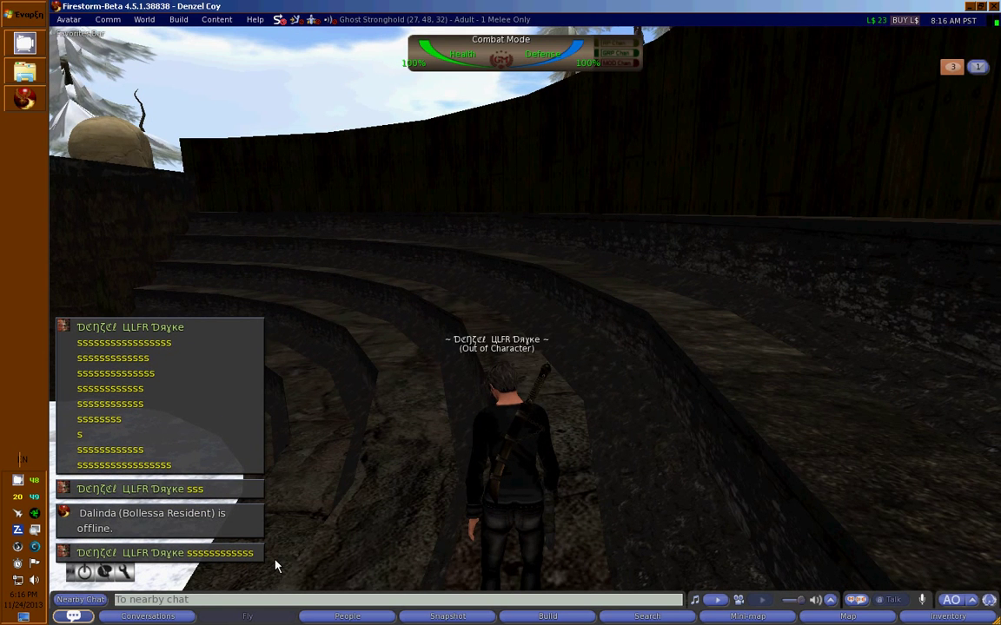
key(ctrl+p)
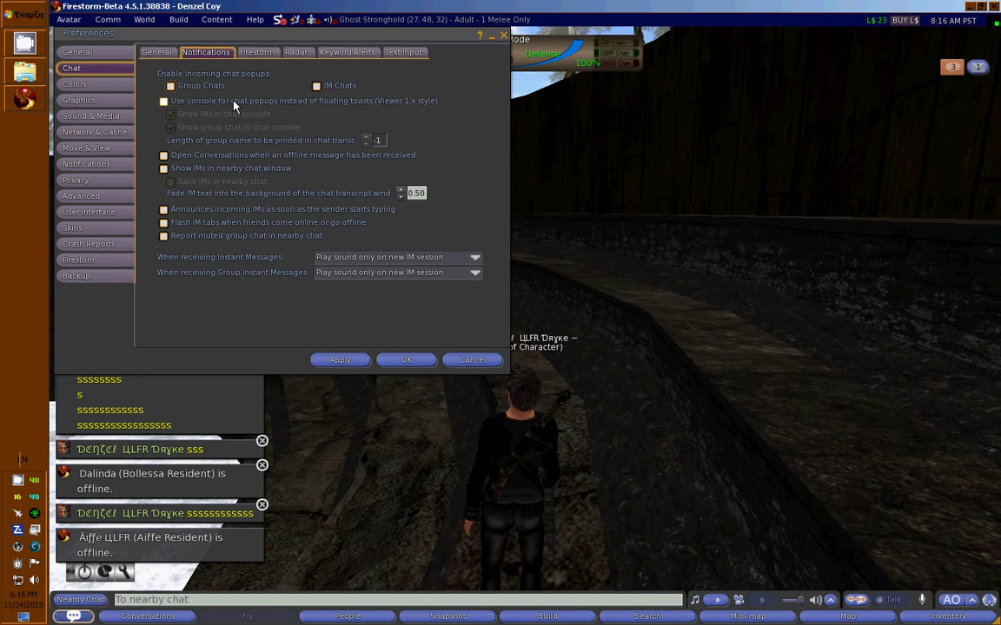
Show chat popups in the console again and send a first test line 'sa' to nearby chat.
click(202, 102)
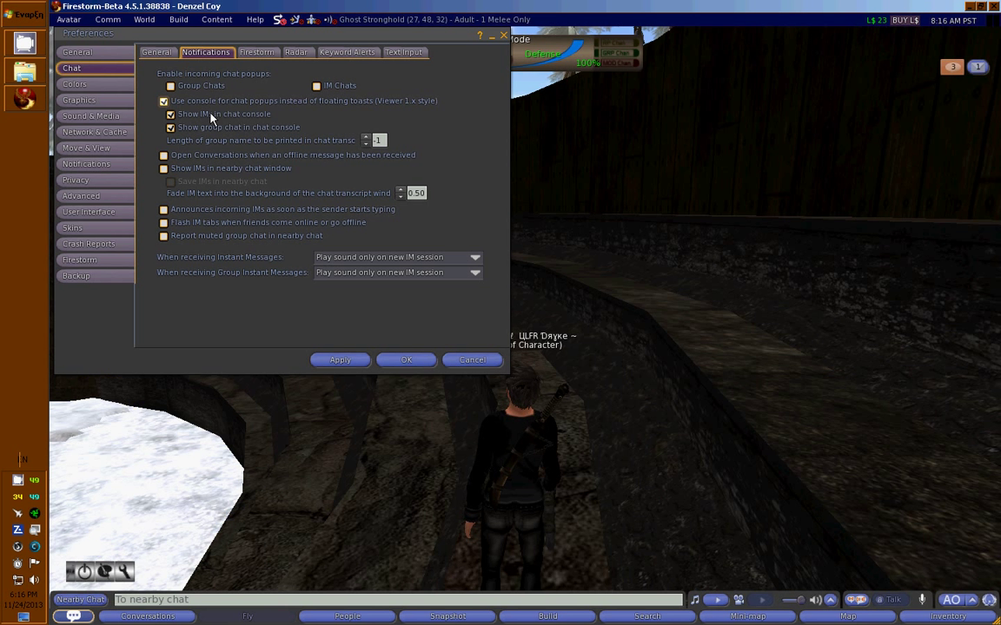
click(195, 601)
text(sa)
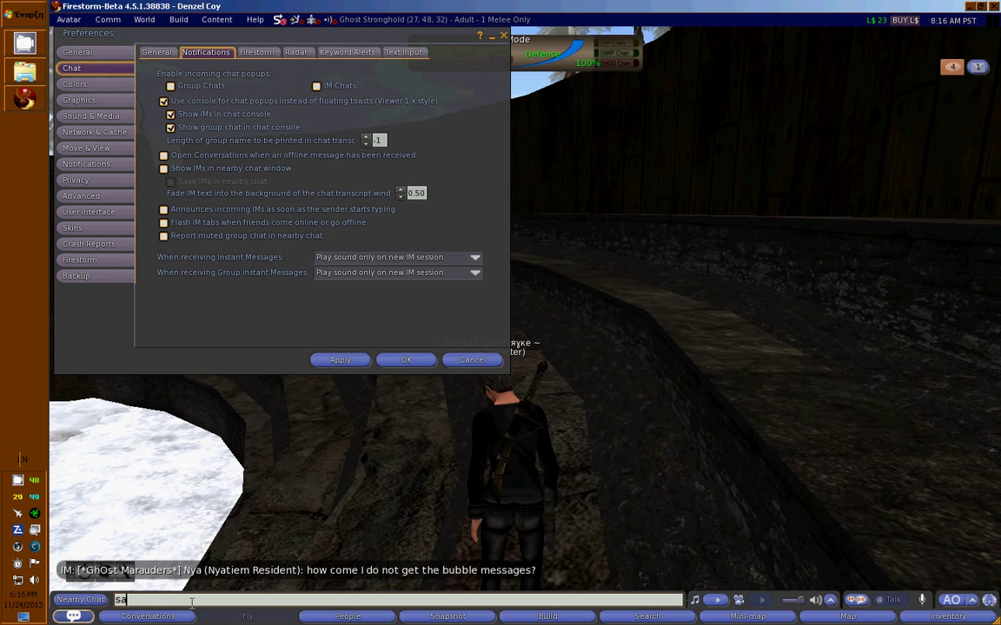
key(Return)
Send eleven more lines of repeated 's' characters to nearby chat.
text(sssssssssssssssssssss)
key(Return)
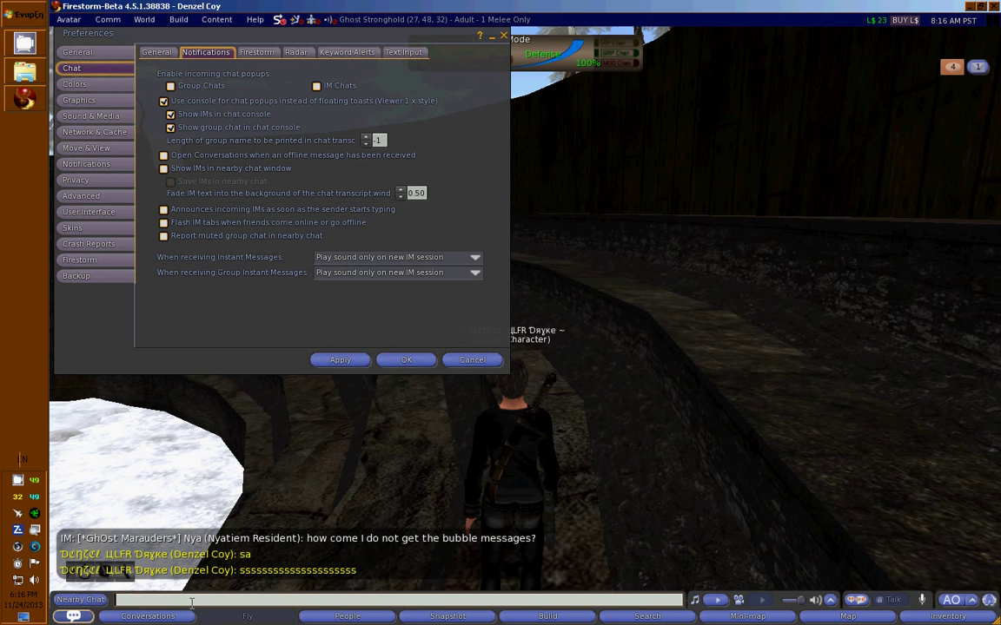
text(ssssssssssssssssssss)
key(Return)
text(sssssssssssssssssssssssss)
key(Return)
text(ssssssssss)
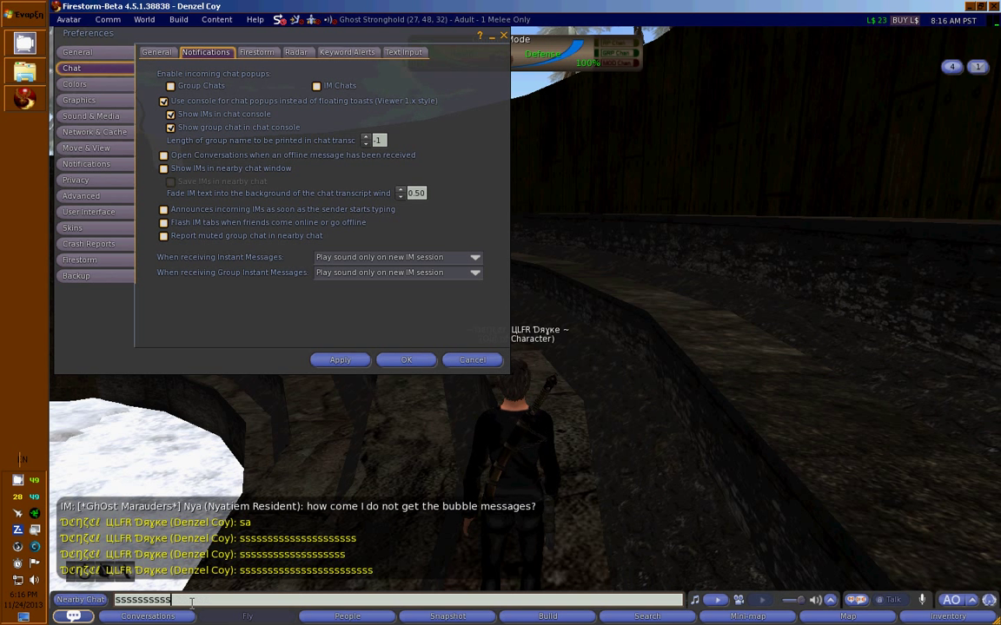
text(ssssssssss)
key(Return)
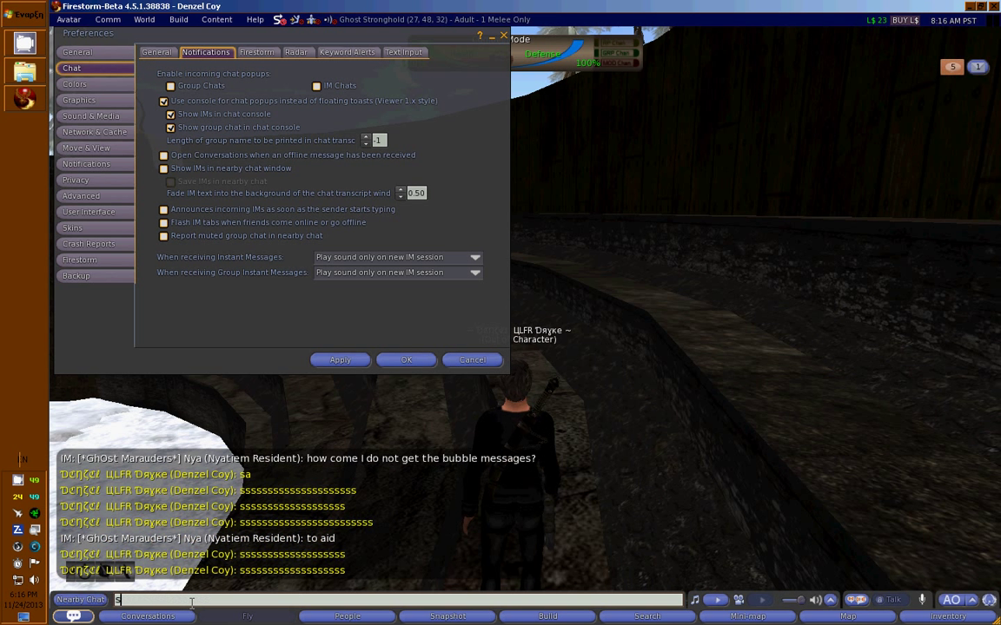
text(ssssssssssss)
key(Return)
text(ssssssssssssssssss)
key(Return)
text(s)
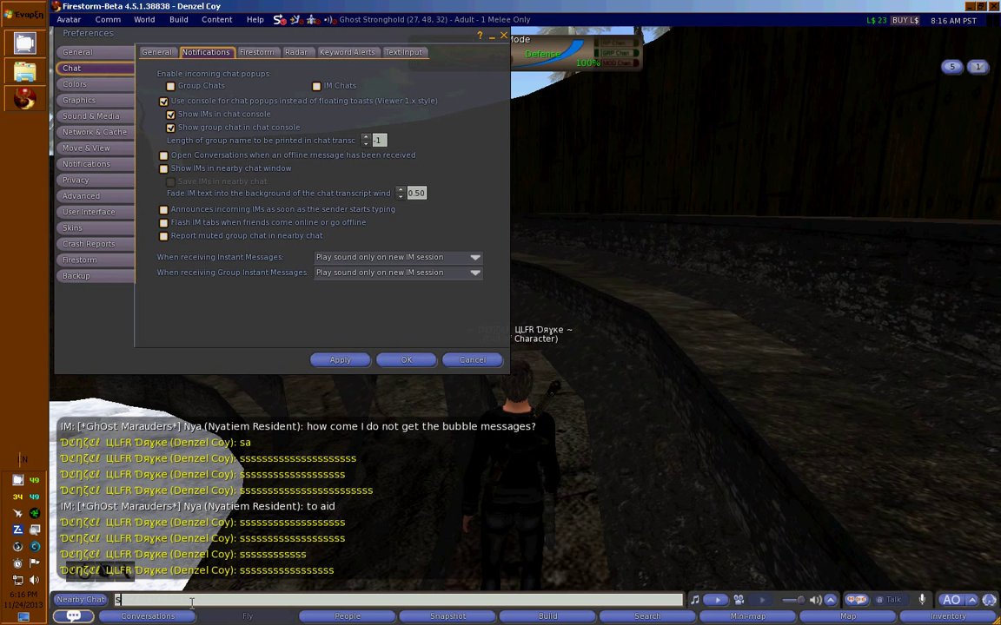
text(sssssssssssss)
key(Return)
text(ssssssssss)
key(Return)
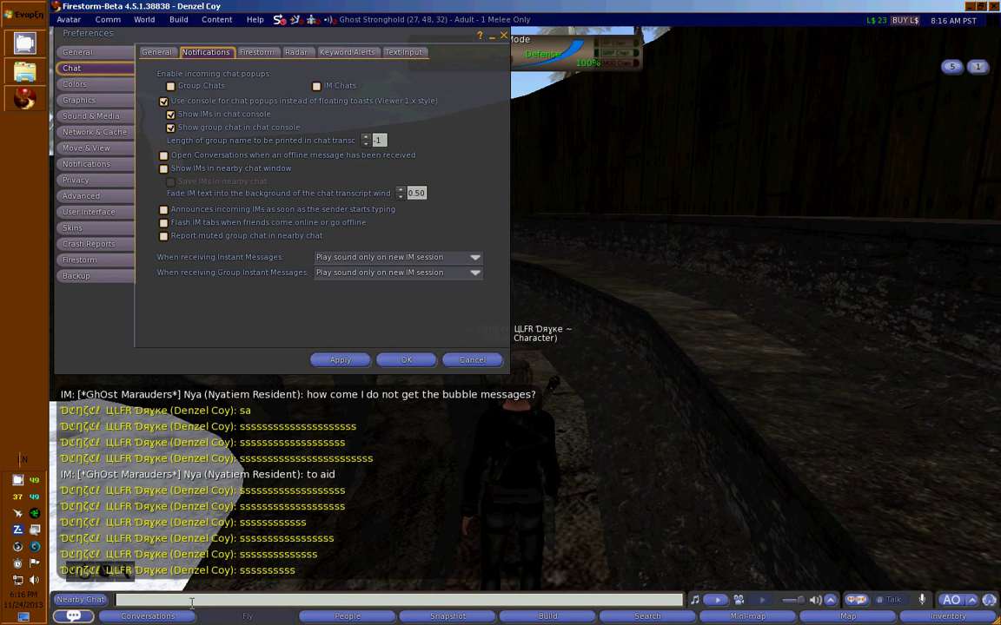
text(sssssssssssssss)
key(Return)
text(sssssssssss)
key(Return)
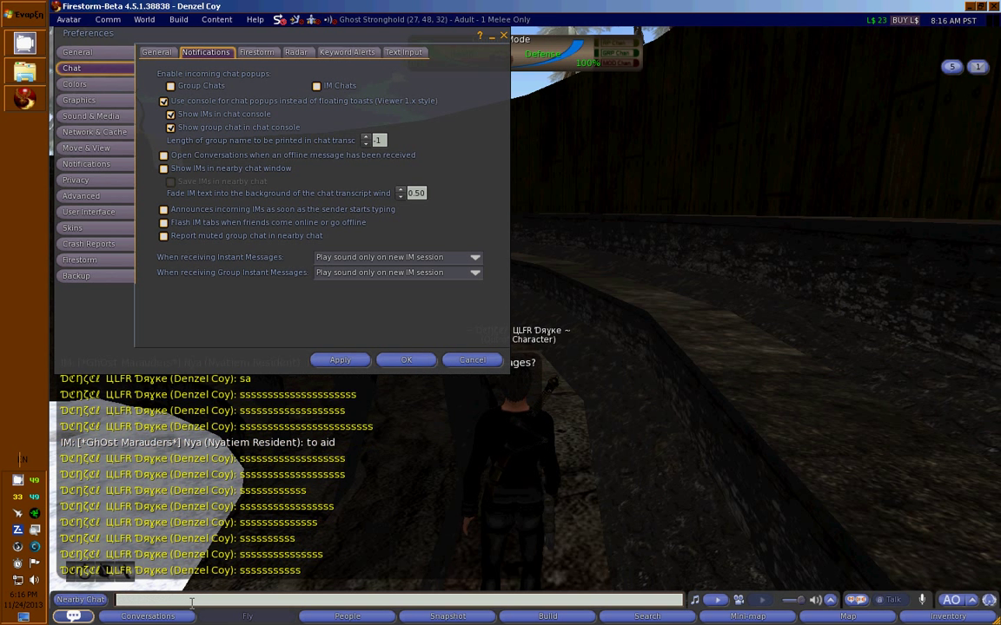
text(s)
key(Return)
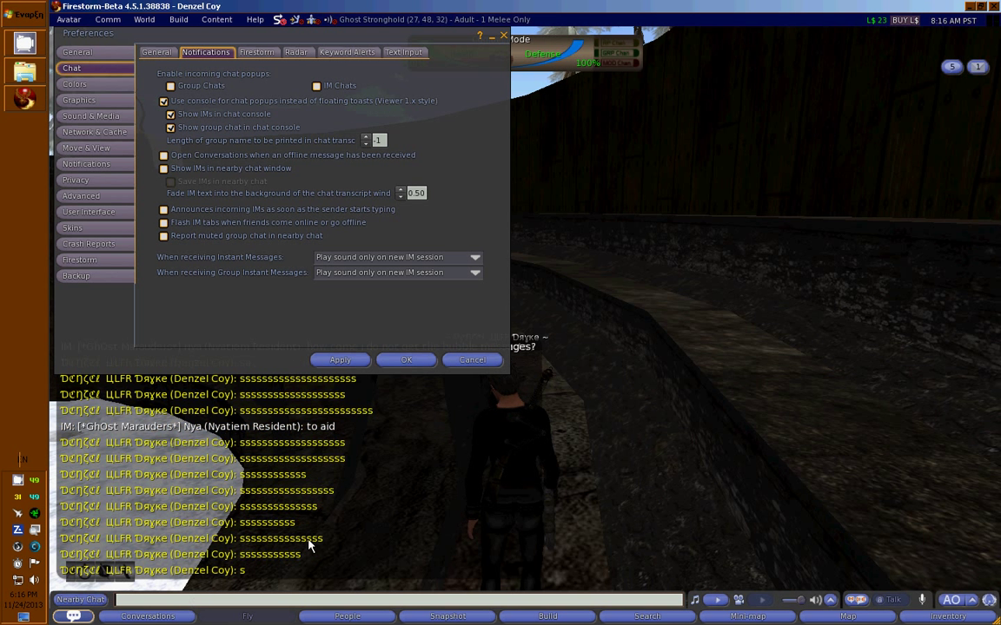
Untick and re-tick 'Show group chat in chat console', then save Preferences with OK.
click(294, 468)
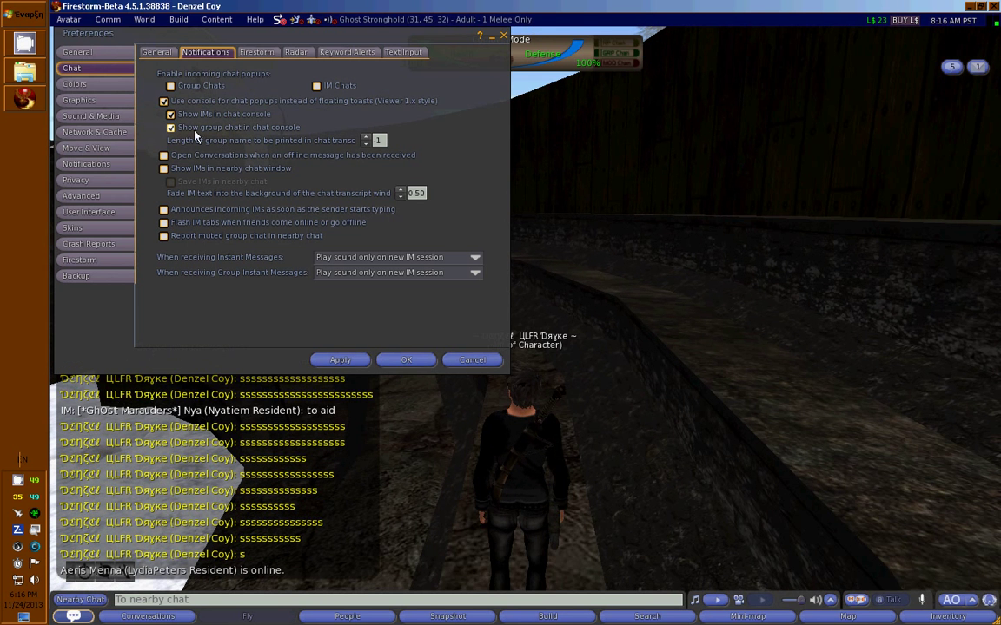
click(208, 130)
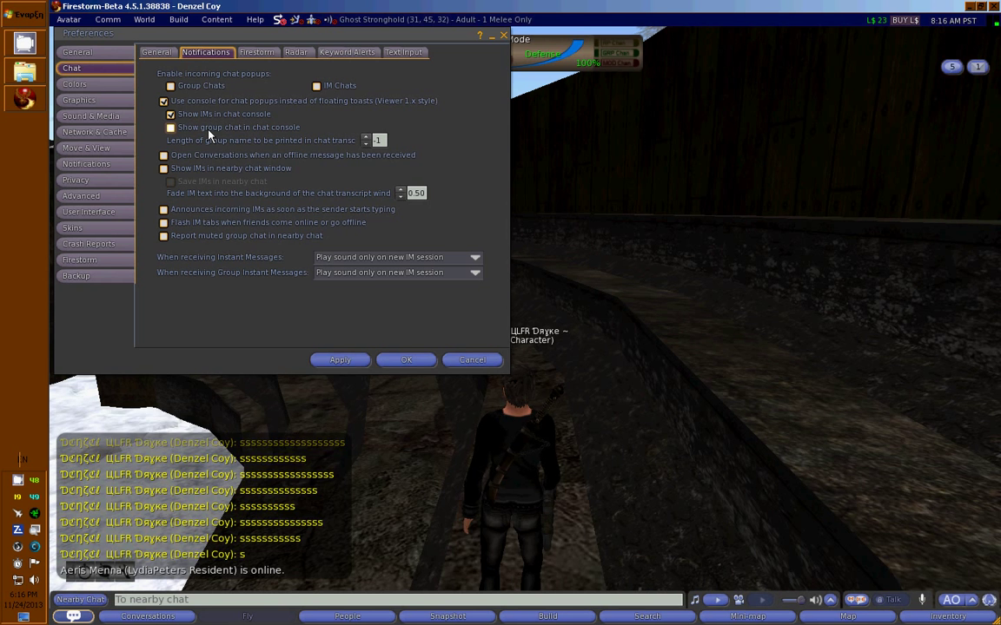
click(186, 128)
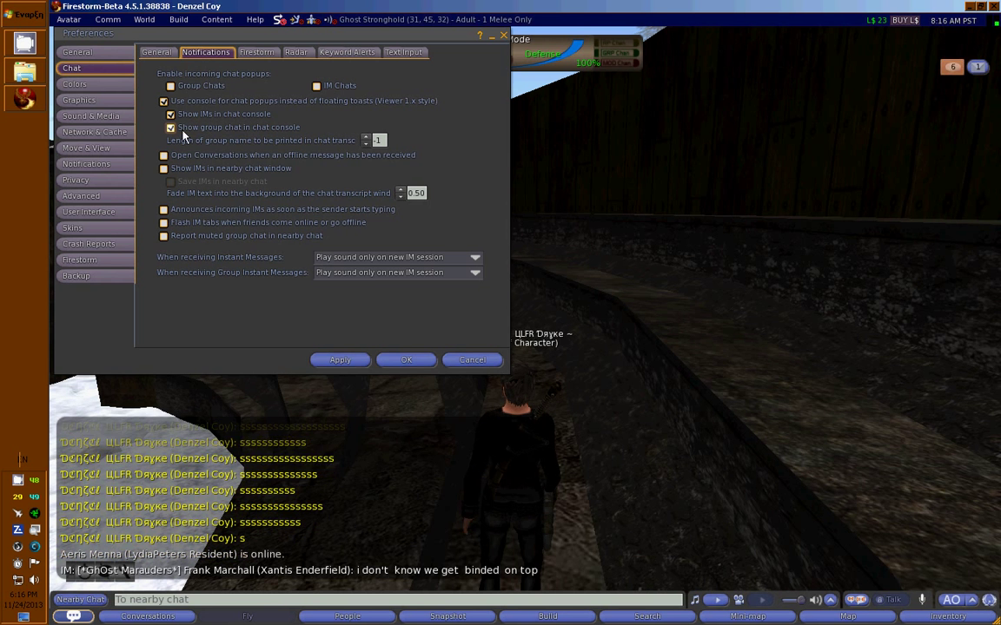
click(404, 362)
Walk the avatar forward and turn it toward the Ghost Marauders sign.
key(Up)
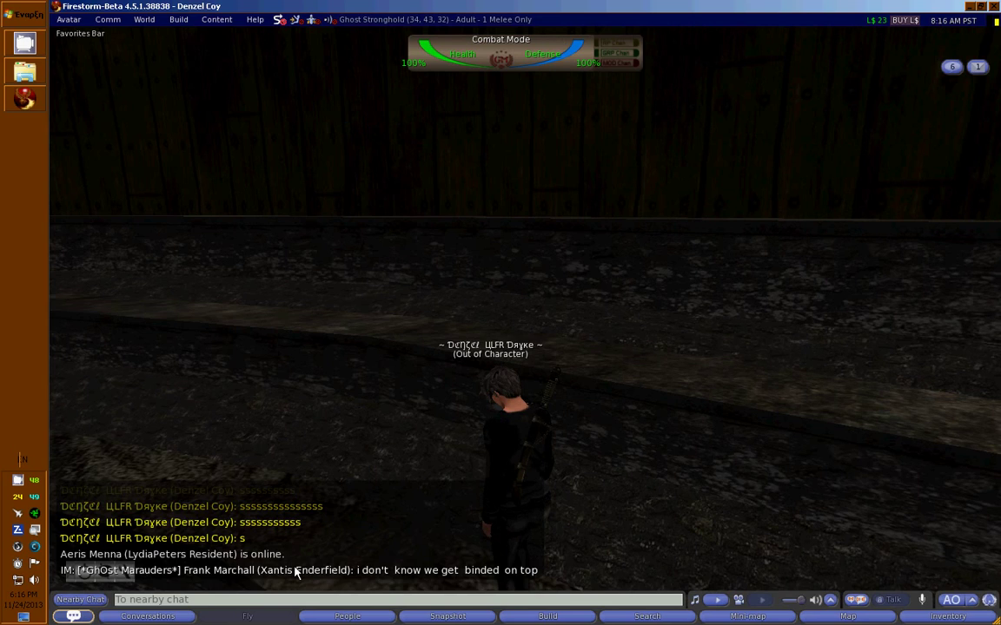
key(Left)
key(Up)
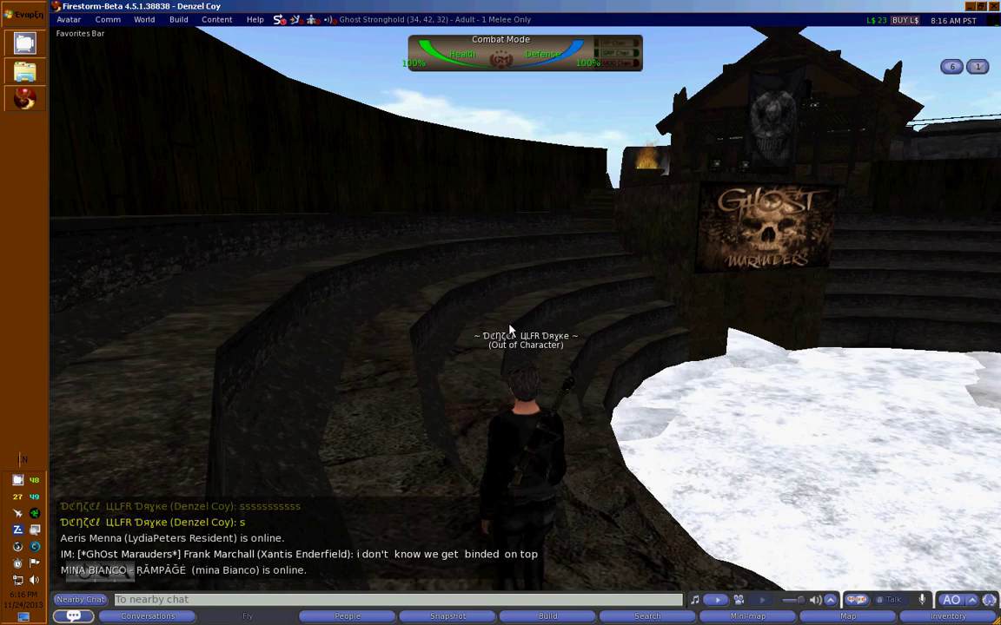
key(Up)
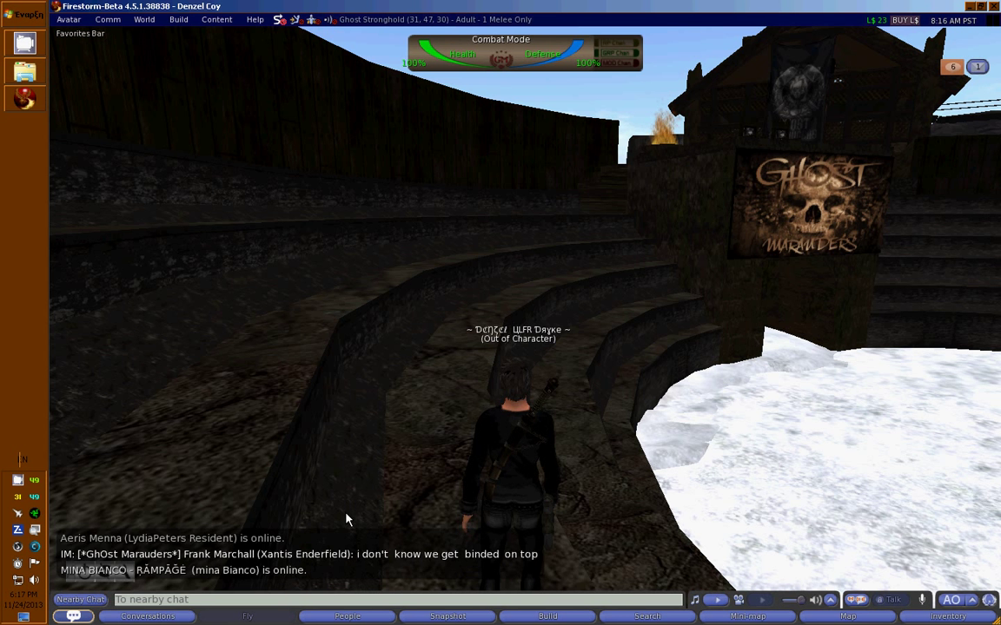
Open the GhOst Marauders group conversation, enlarge it to read the history, then close it.
key(ctrl+shift+f)
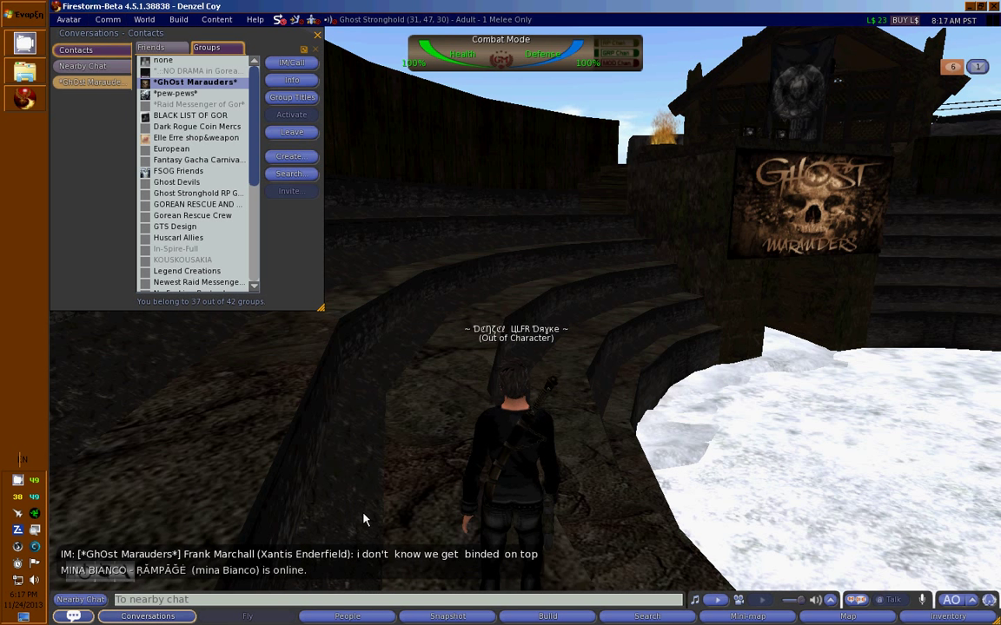
click(93, 82)
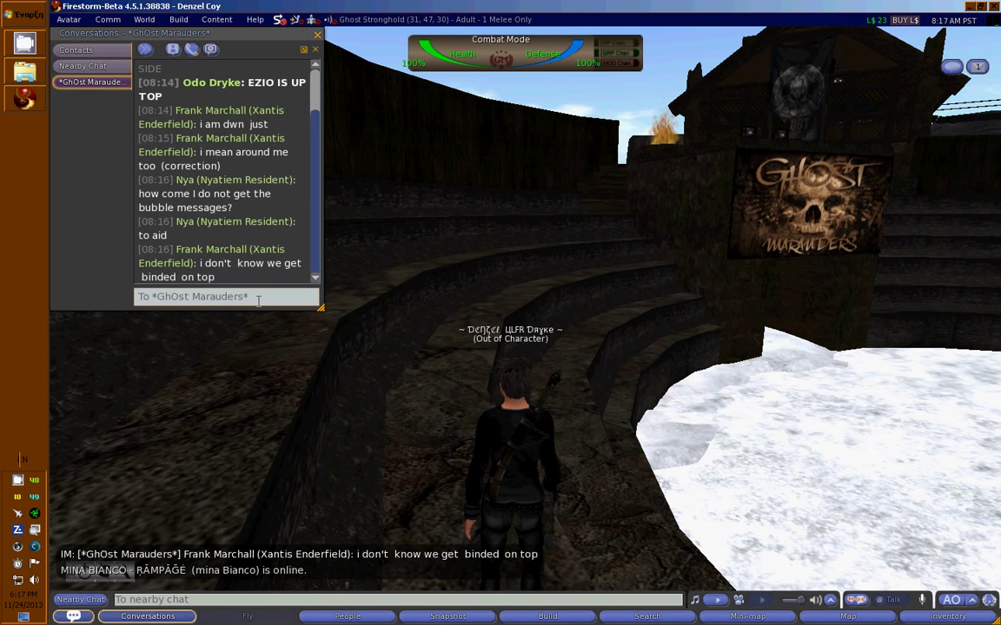
drag(321, 310, 421, 399)
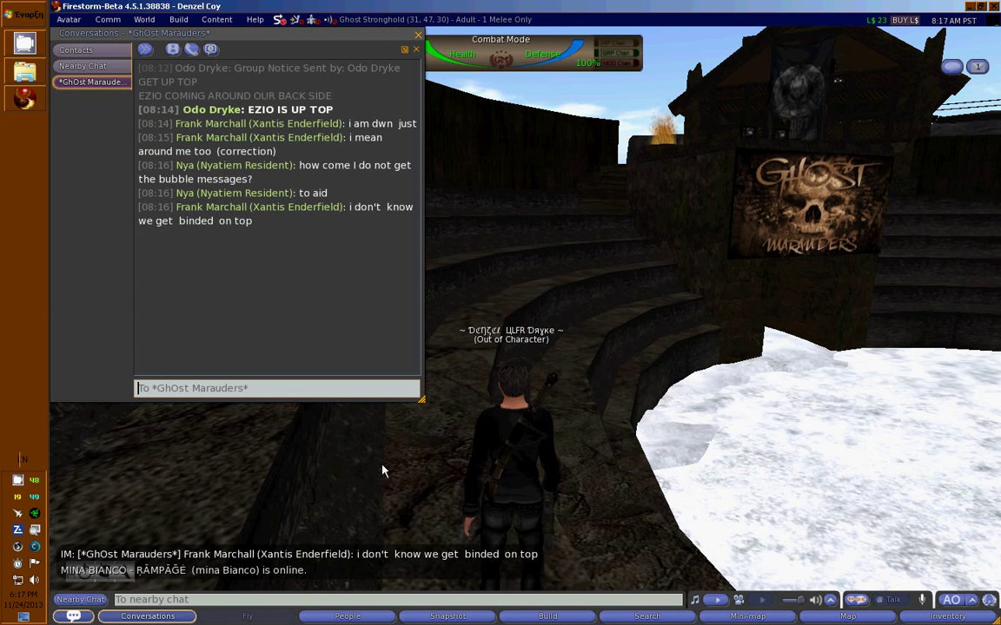
click(418, 36)
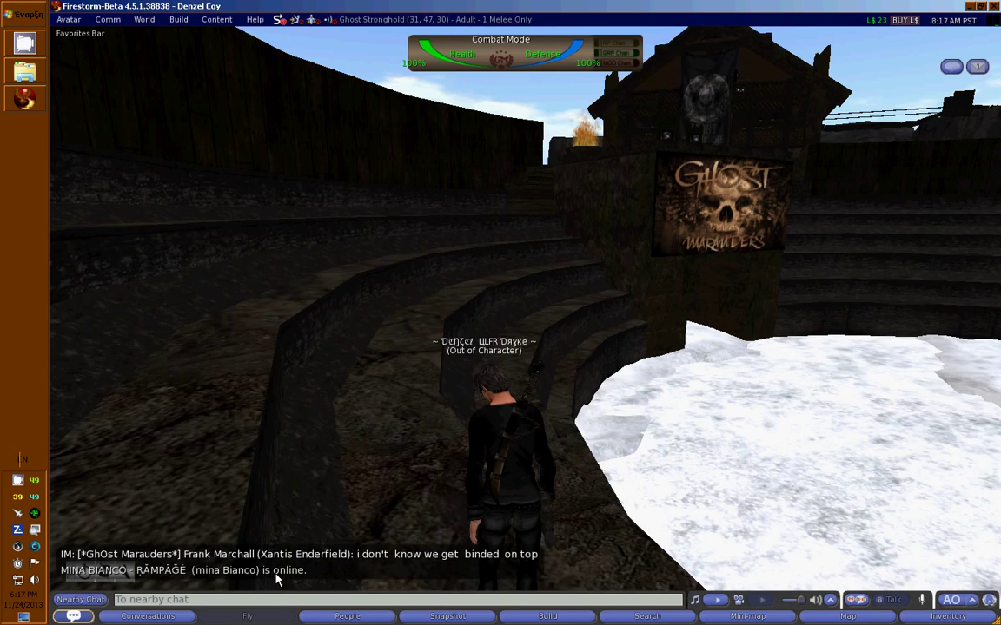
Walk and turn the avatar along the arena steps past the Ghost Marauders sign.
key(Up)
key(Left)
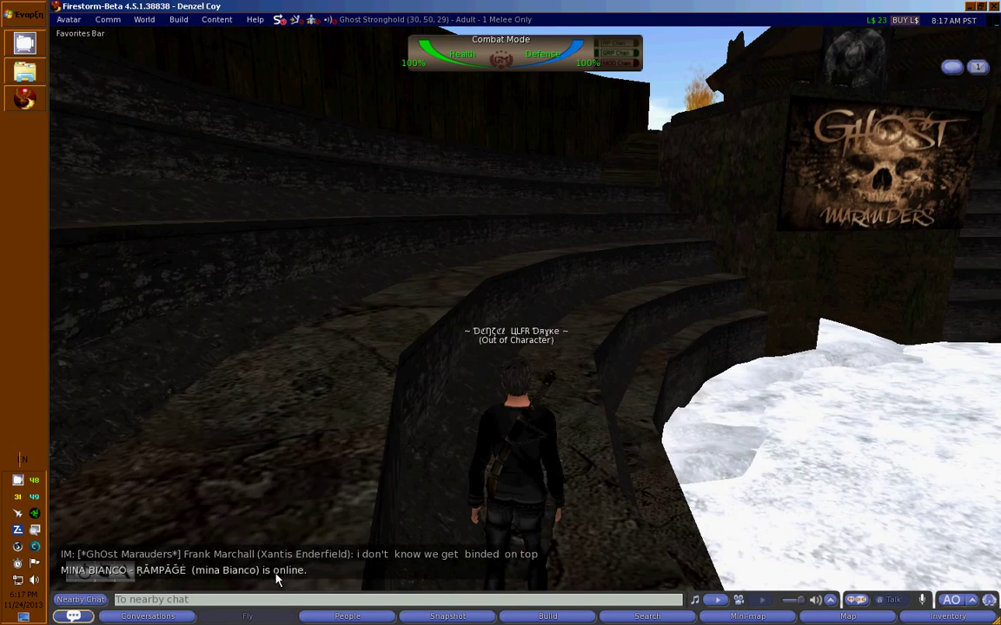
key(Up)
key(Left)
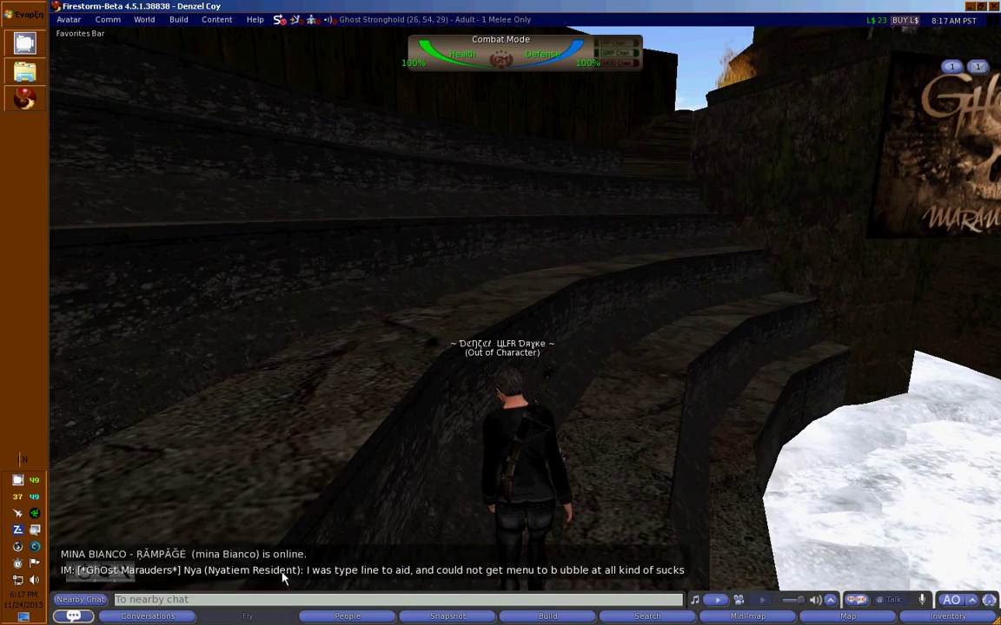
key(Up)
key(Left)
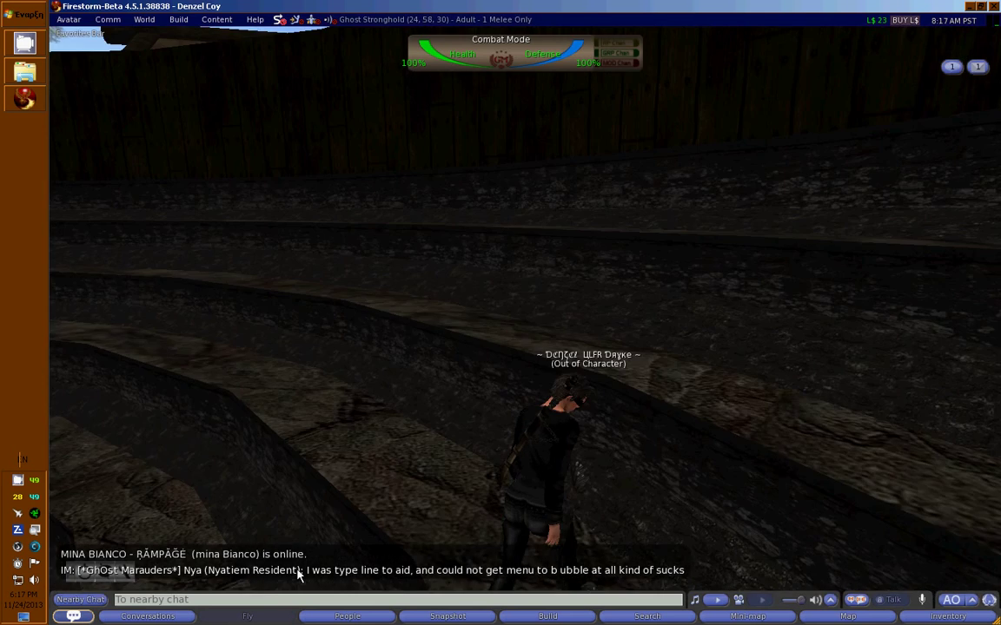
key(Up)
key(Left)
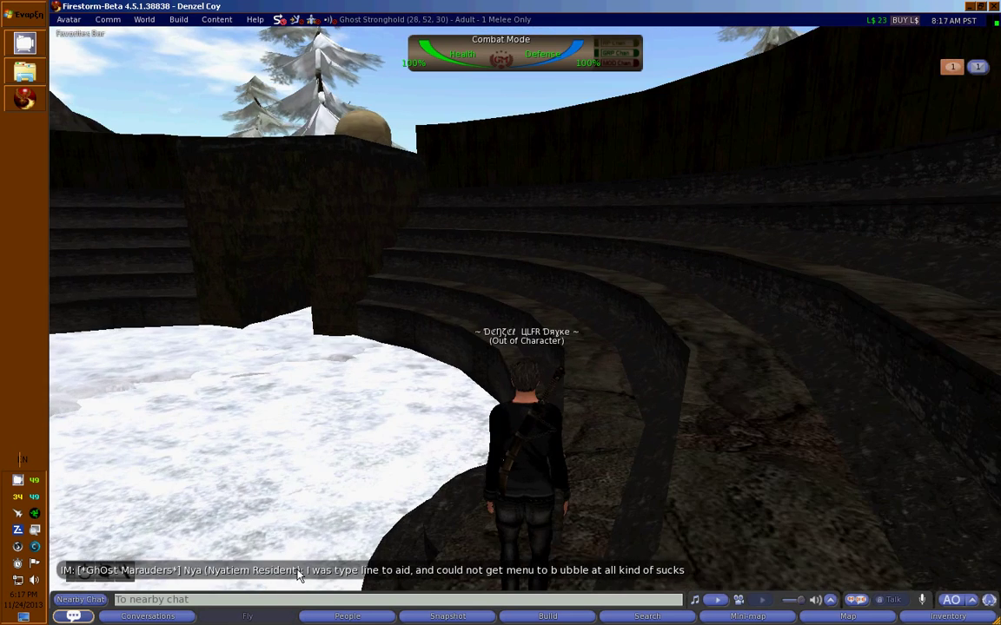
key(Up)
key(Right)
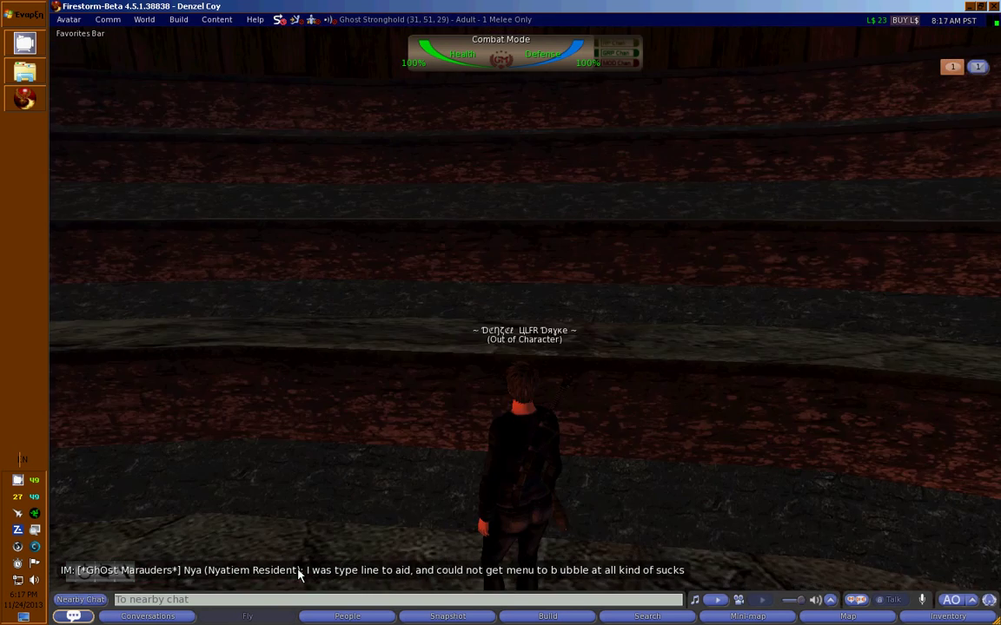
key(Up)
key(Right)
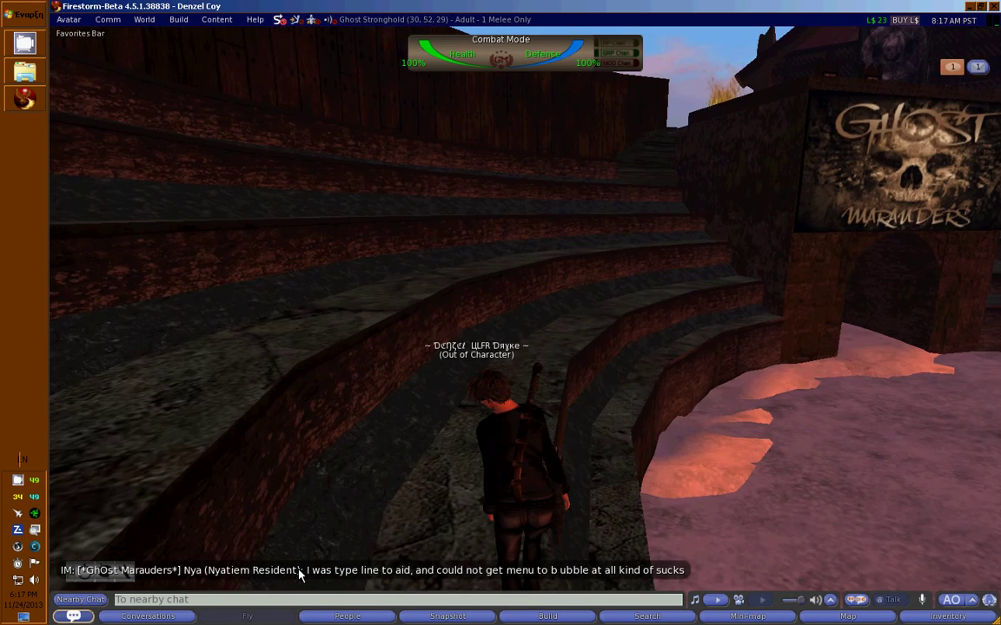
key(Up)
key(Left)
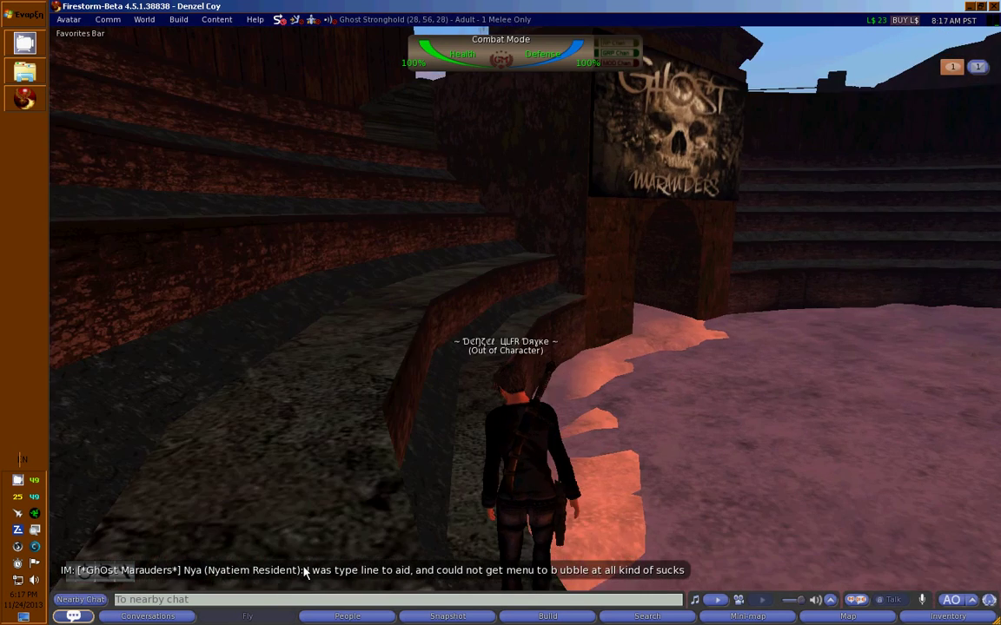
key(Up)
key(Right)
key(Left)
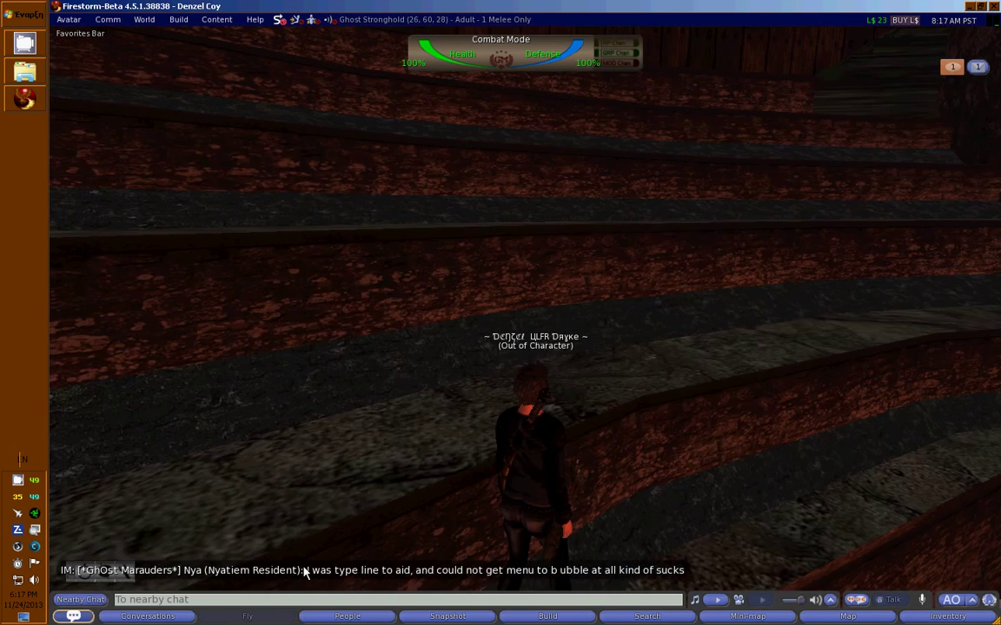
key(Left)
Briefly check Nearby Chat, walk toward the pink floor, then view and close the groups list.
key(ctrl+t)
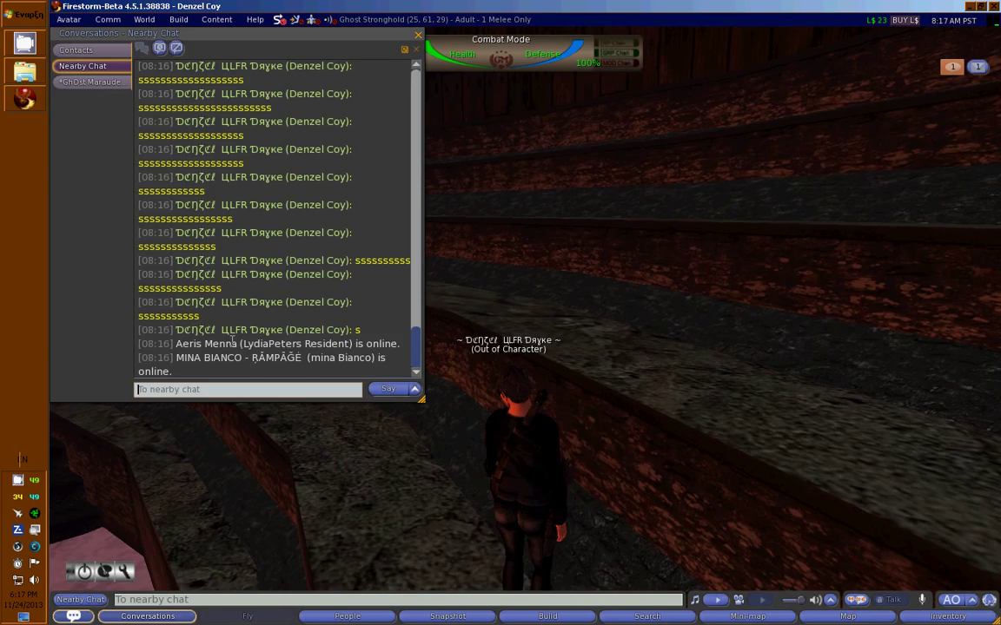
click(421, 37)
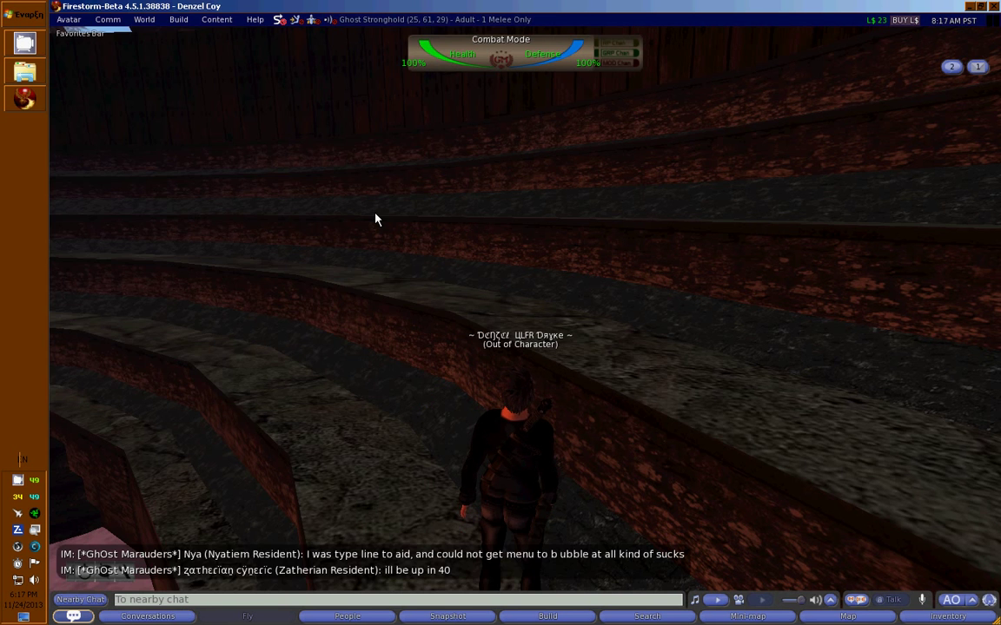
key(Left)
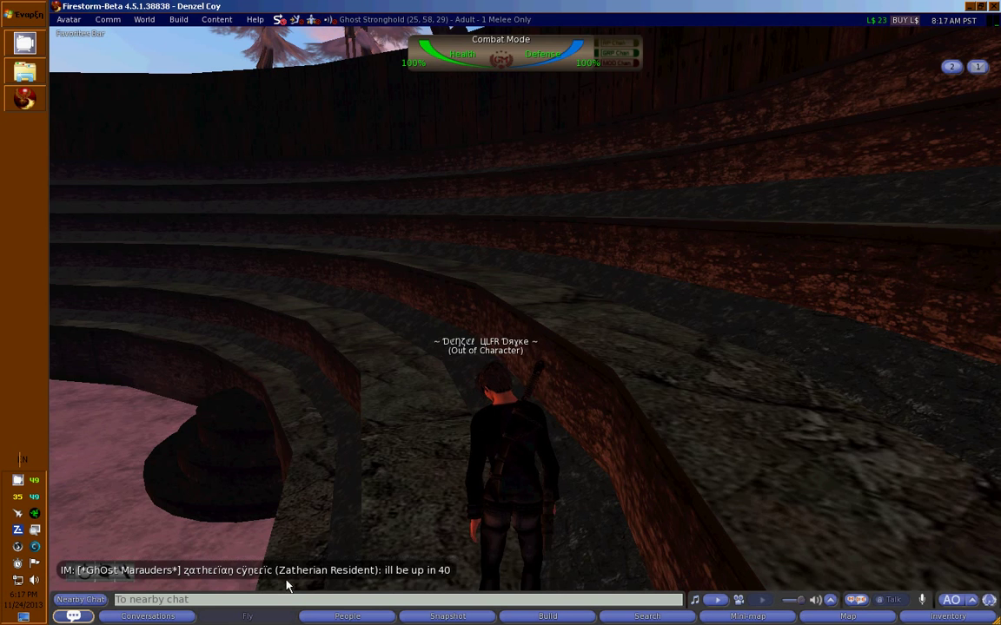
key(Left)
key(Up)
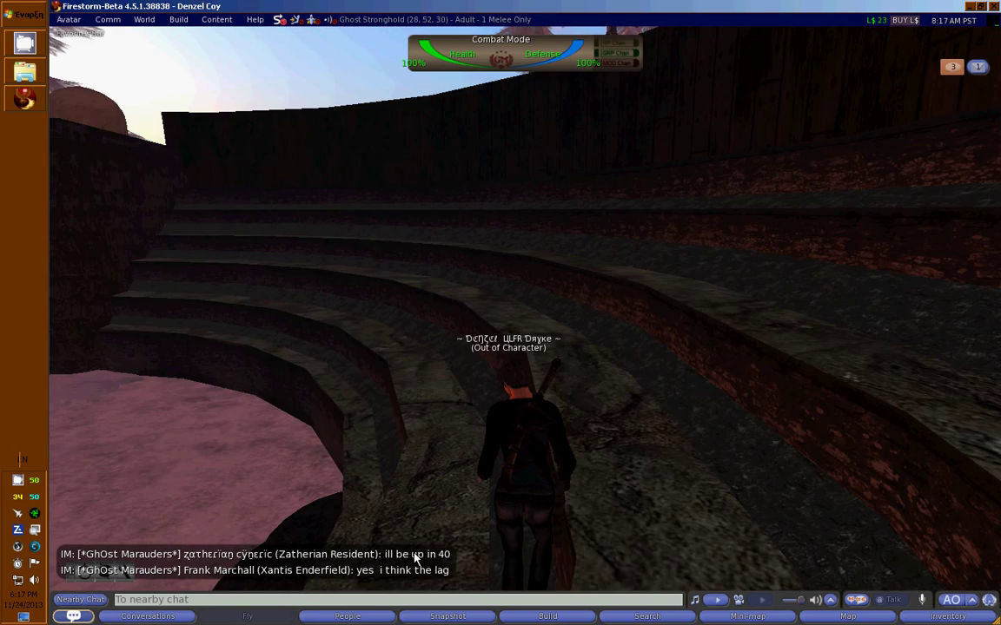
key(Right)
key(Up)
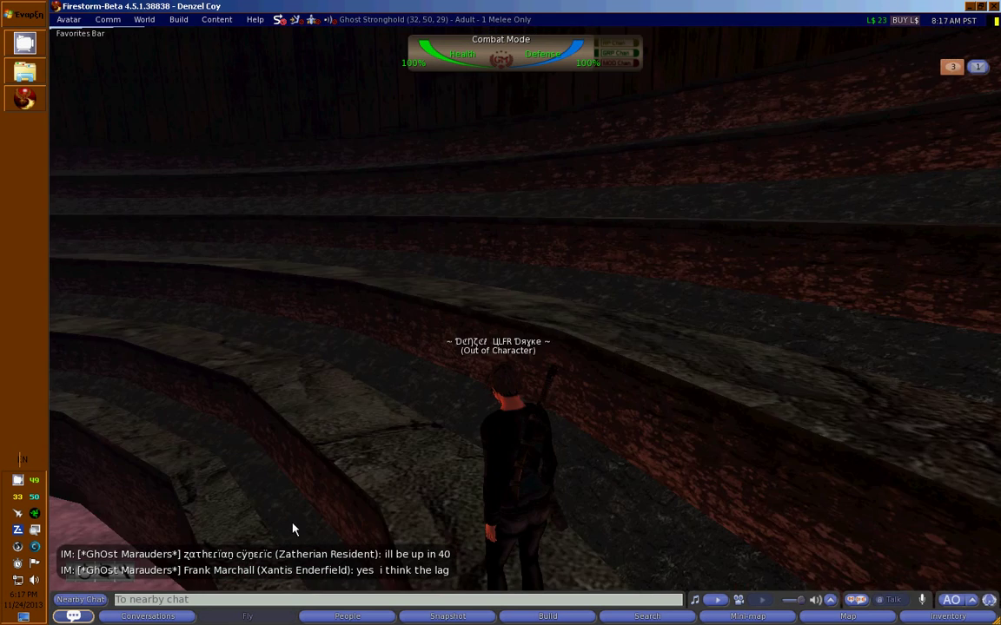
key(Left)
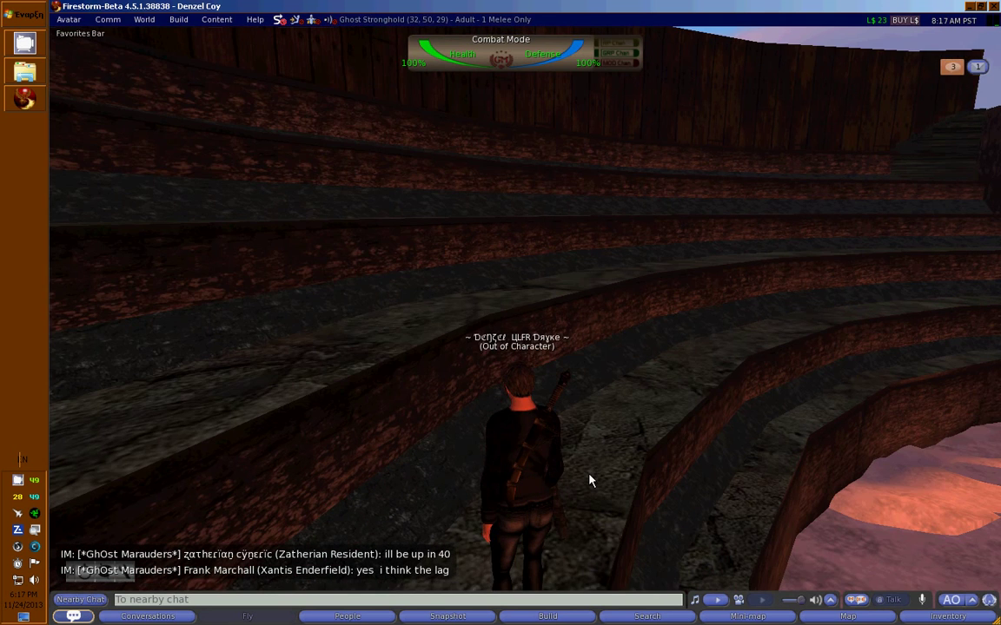
key(ctrl+shift+g)
click(417, 35)
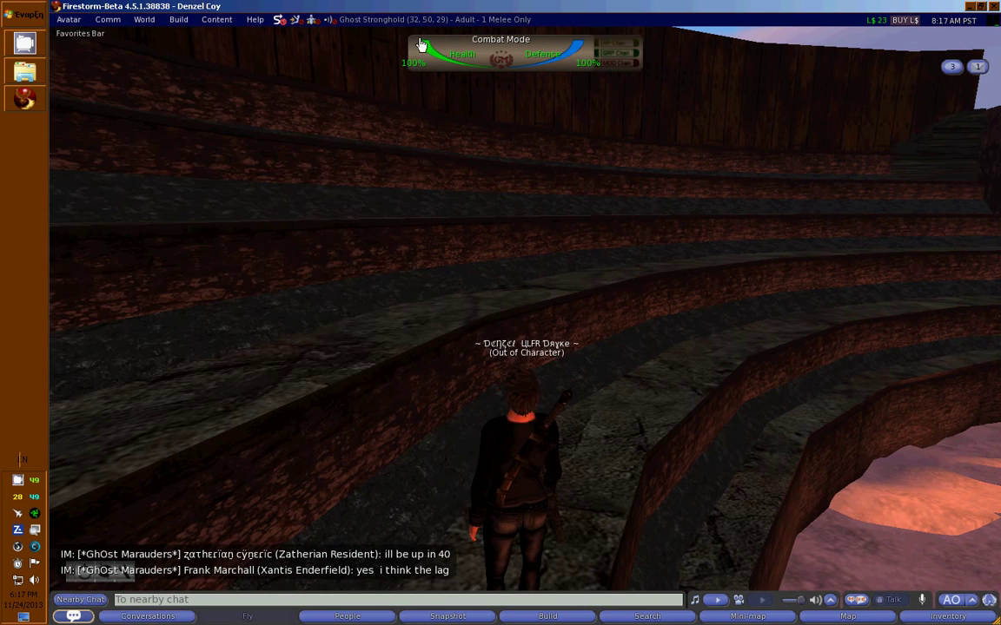
Stop showing IMs in the chat console, then walk the avatar toward the wooden stairs.
key(ctrl+p)
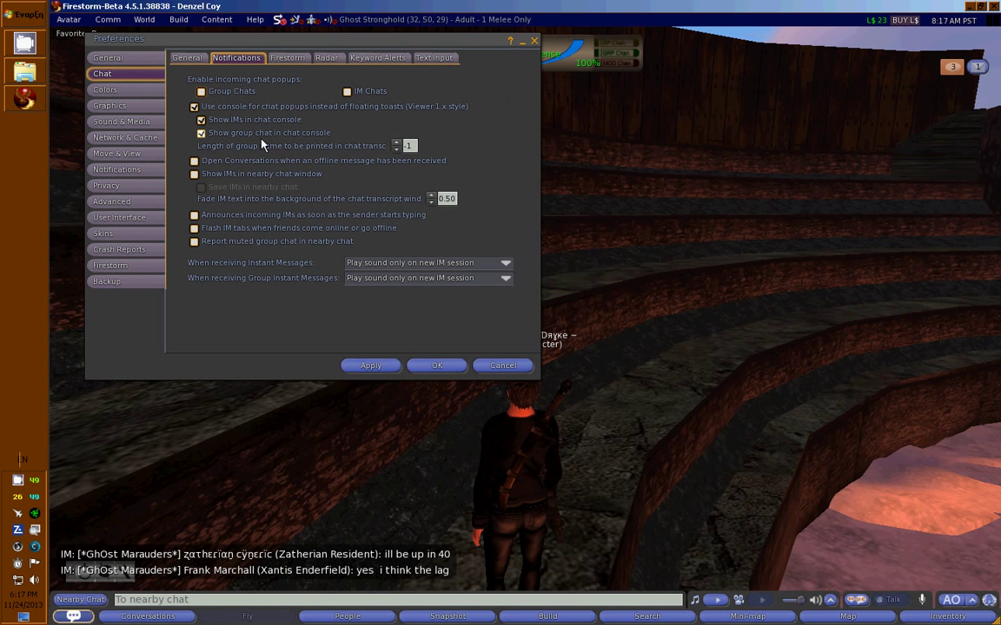
click(240, 124)
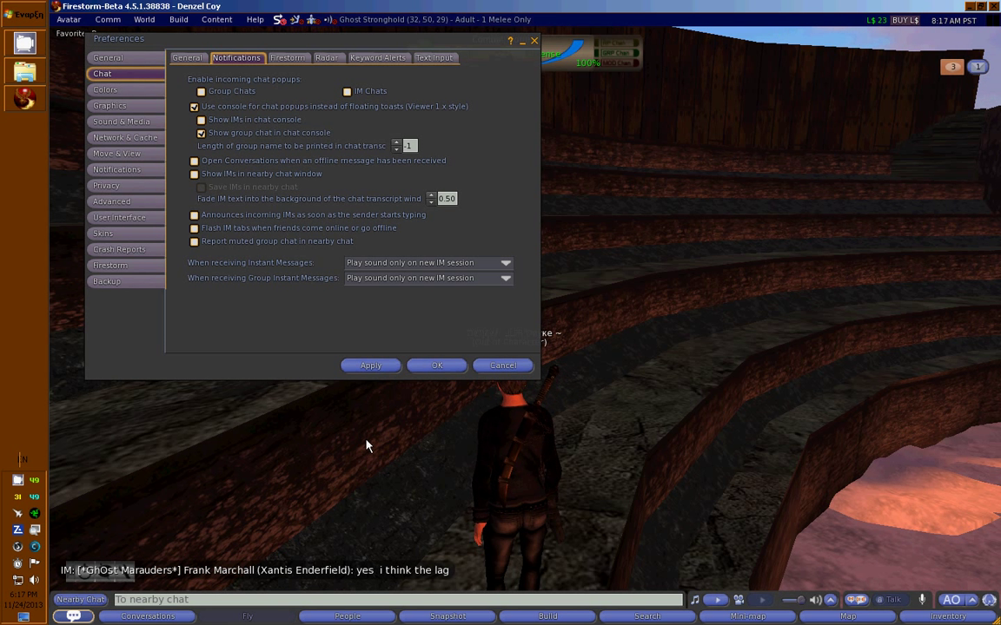
key(Up)
key(Up)
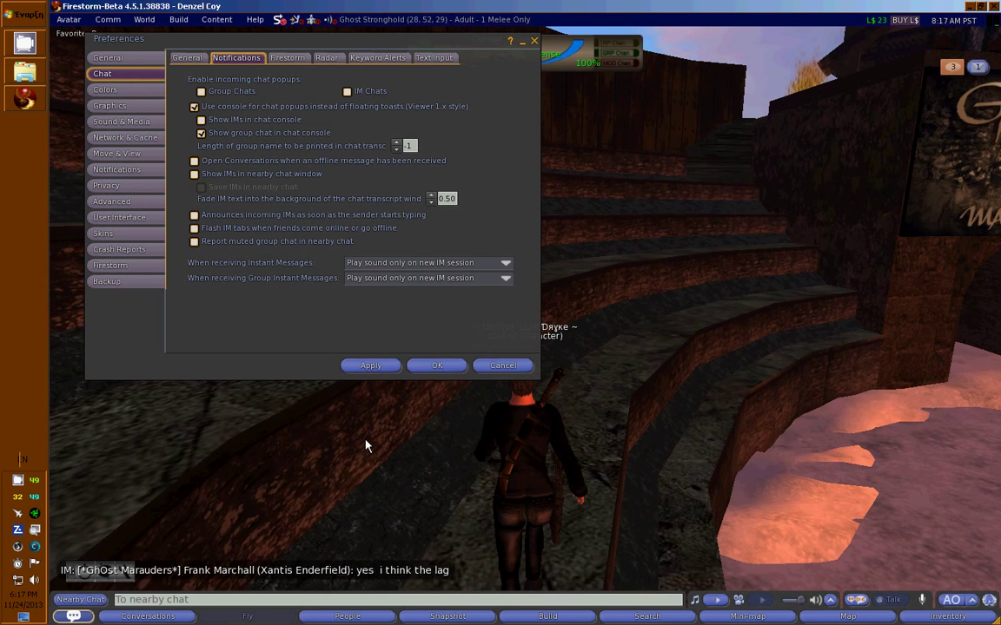
key(Up)
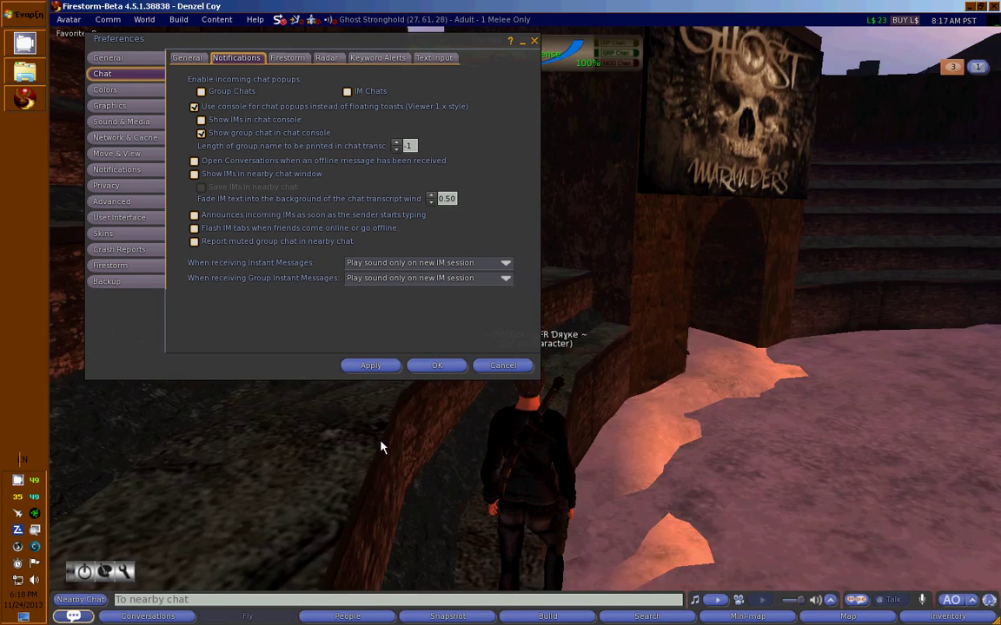
key(Up)
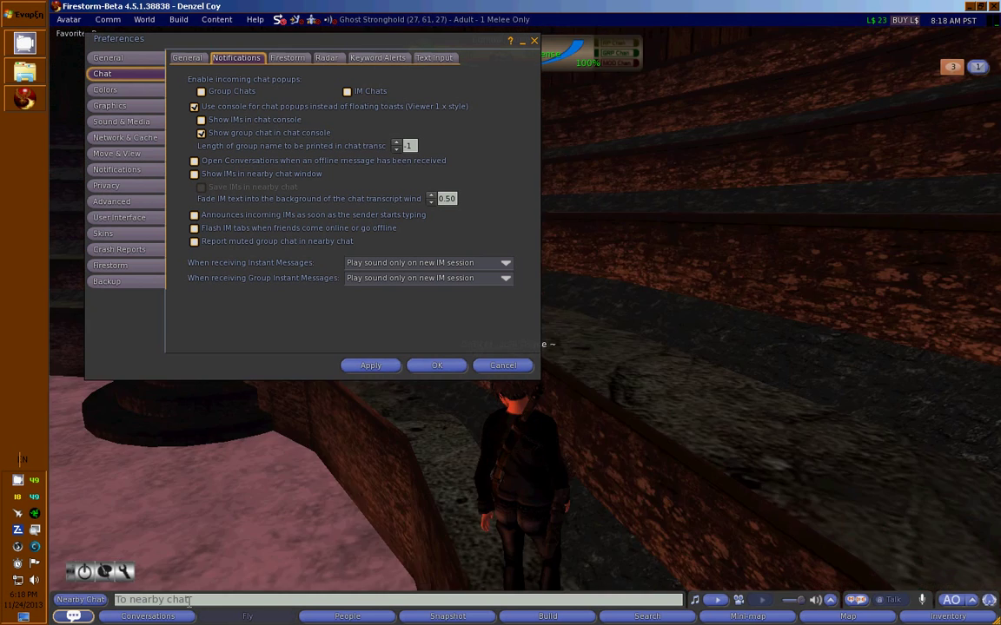
key(Up)
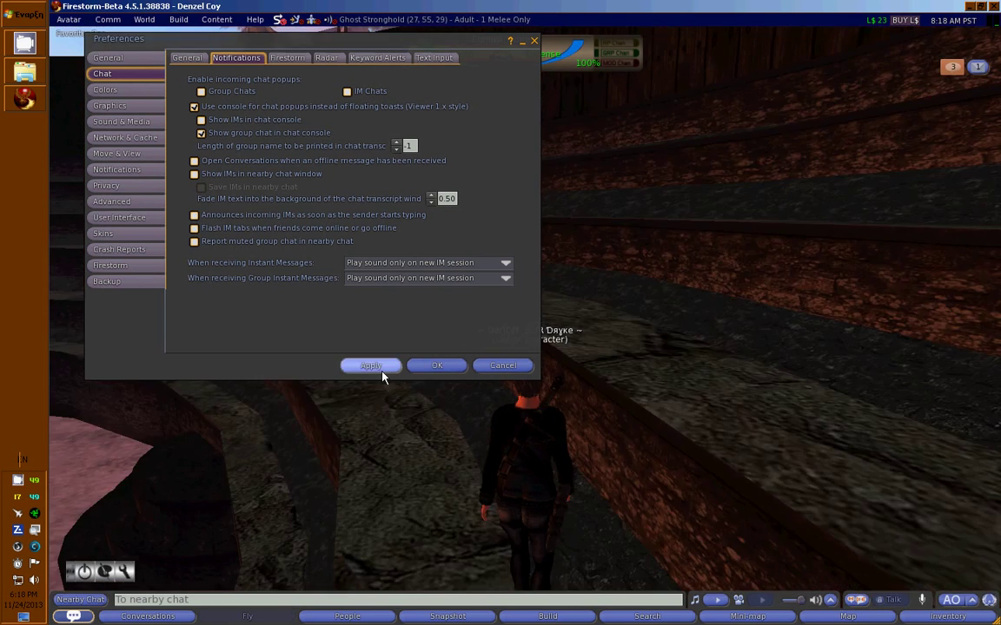
On the Firestorm chat tab, enable 'Show seconds in timestamps [HH:MM:SS]' and apply.
click(272, 58)
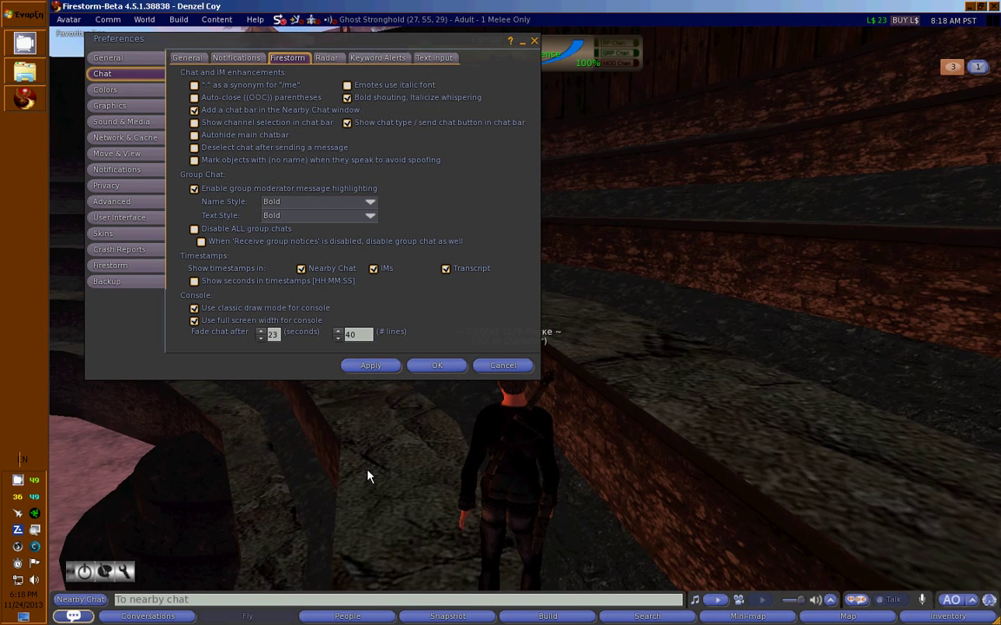
key(Up)
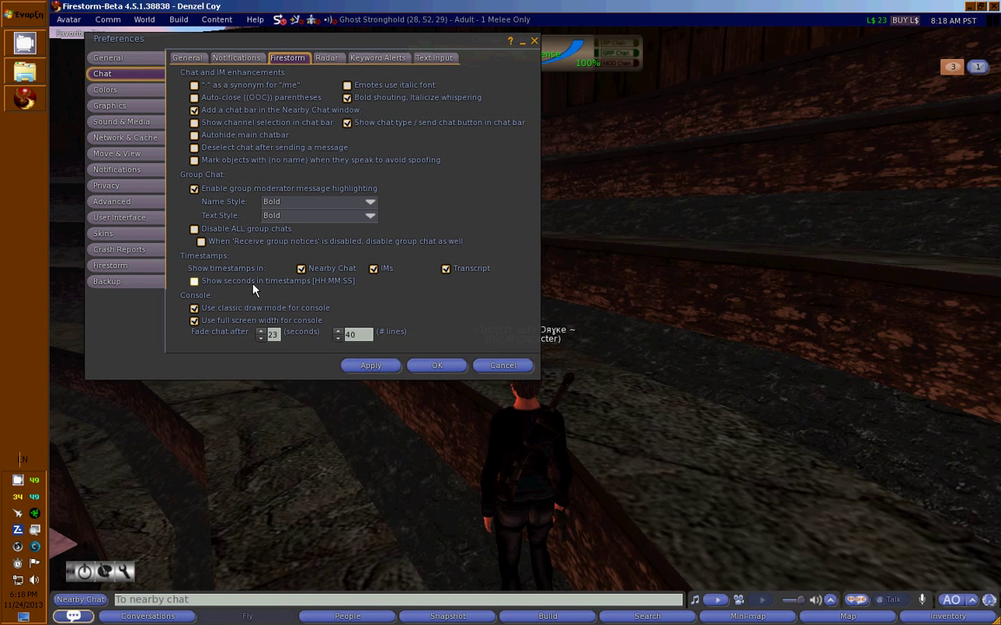
click(254, 289)
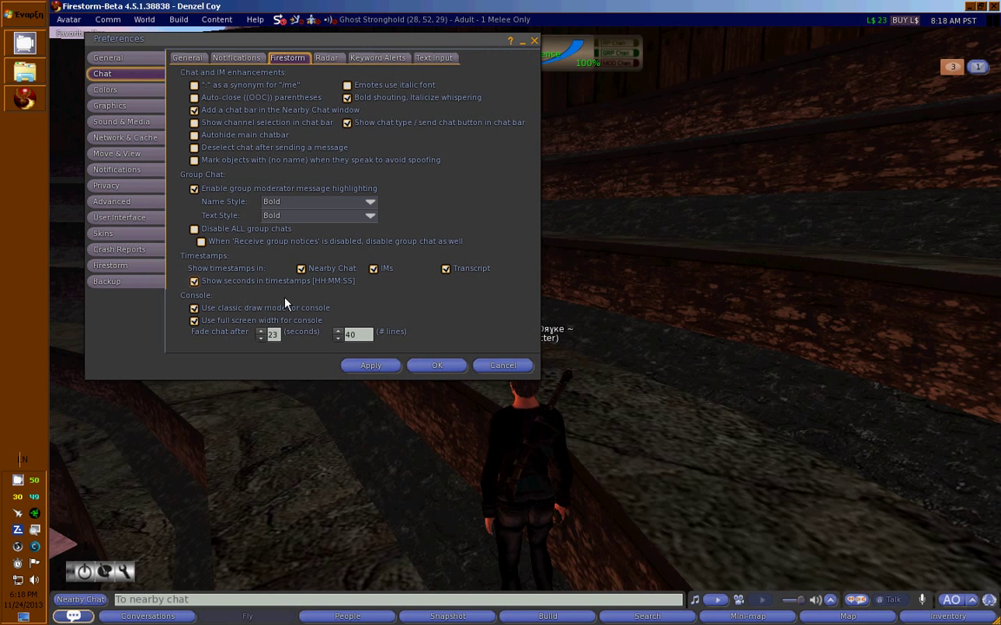
click(370, 365)
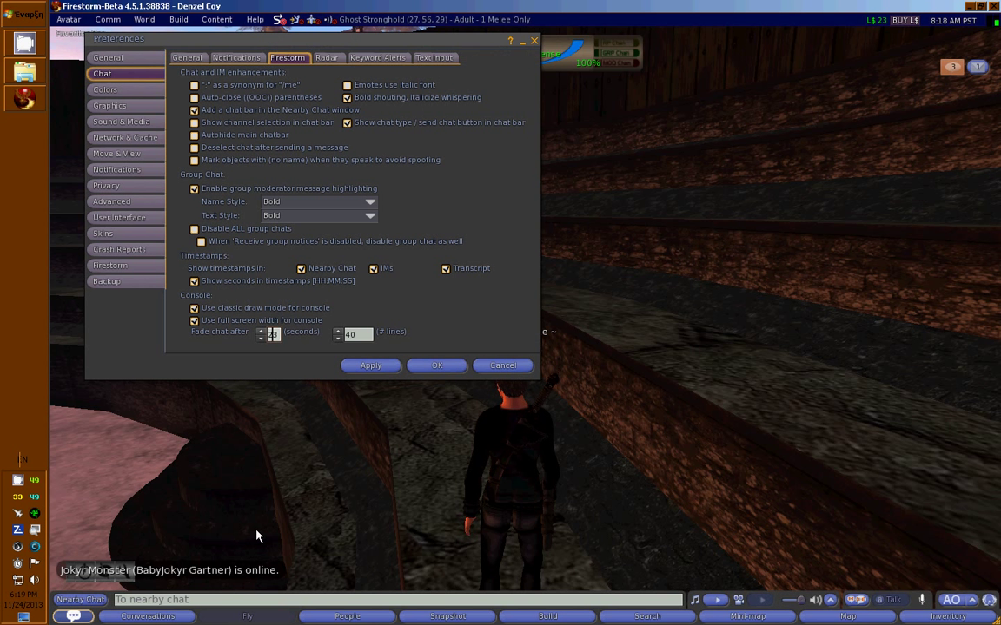
Post several test lines of semicolons to nearby chat.
click(235, 599)
key(Return)
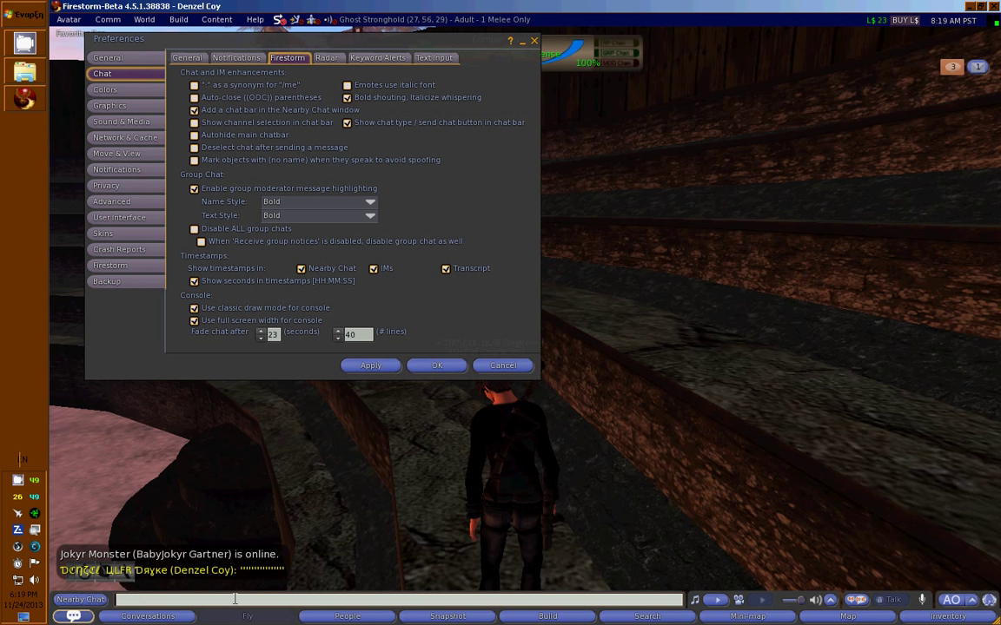
text(;;;;;;;;;;;;;;;;)
key(Return)
text(;;;;;;;;;;;;;;)
key(Return)
text(;;;;;;;;;;;;;;;;;;;;;;;)
key(Return)
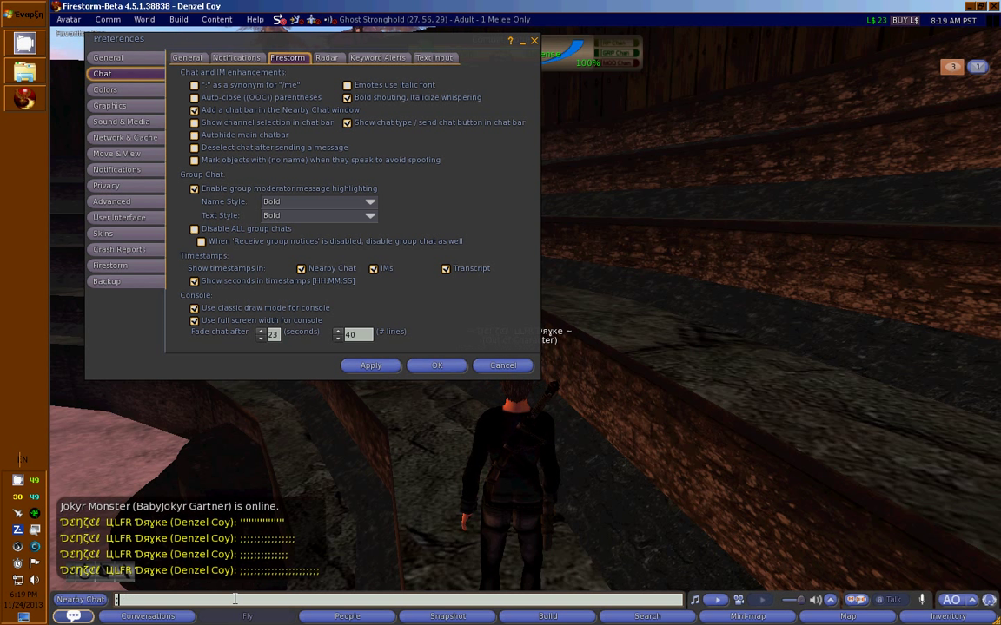
text(;;;;;;;;)
Lower 'Fade chat after' to 5 seconds.
click(261, 338)
click(260, 338)
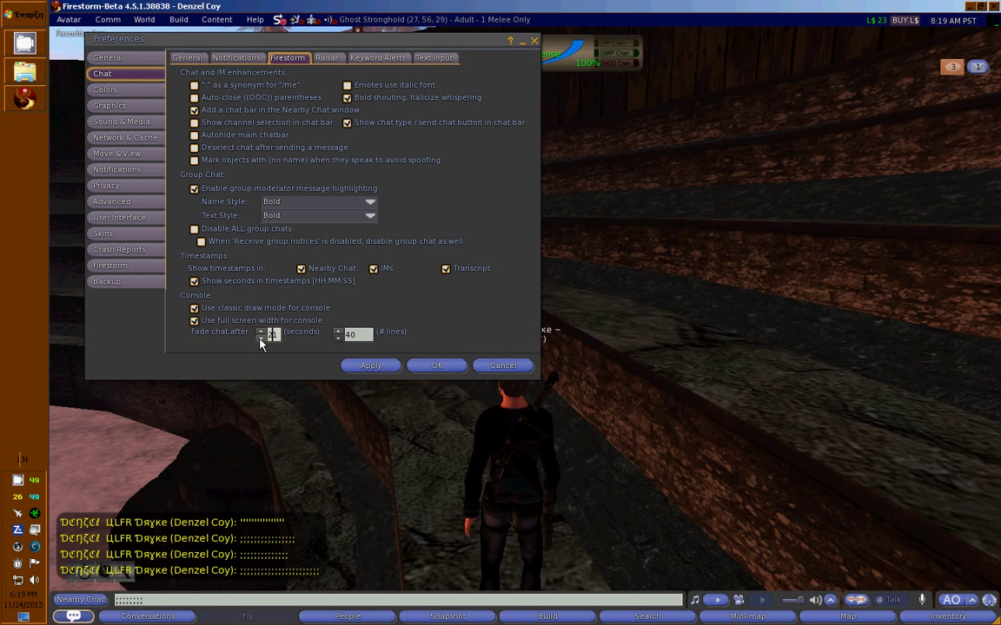
click(260, 338)
click(261, 338)
click(260, 338)
click(261, 337)
click(261, 338)
Reduce the console chat '# lines' to 5, then show the Radar options.
click(337, 338)
click(337, 338)
click(337, 338)
click(337, 338)
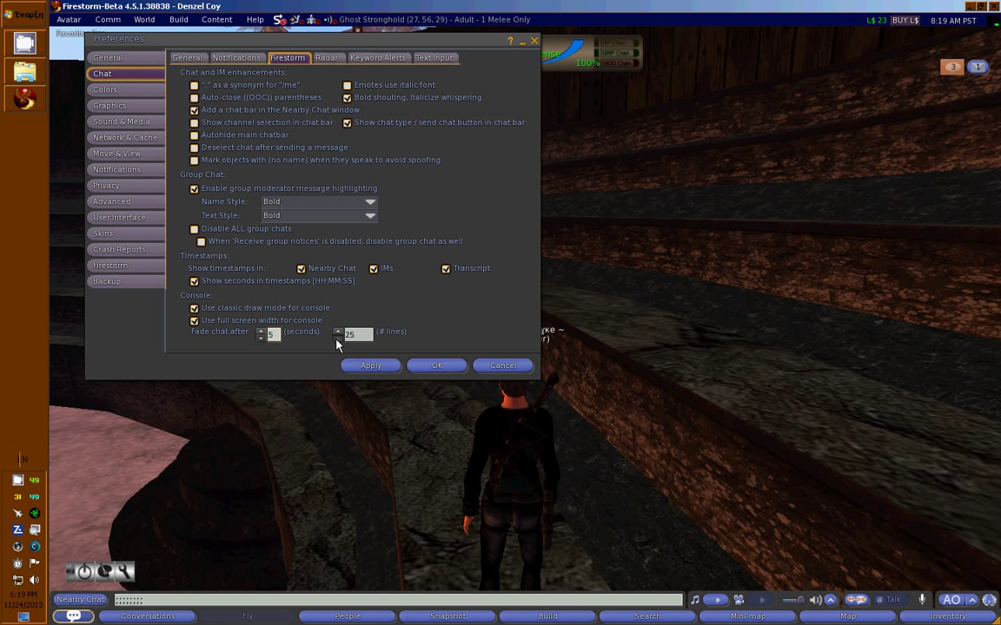
click(337, 339)
click(337, 338)
click(337, 339)
click(337, 339)
click(337, 339)
click(337, 338)
click(337, 338)
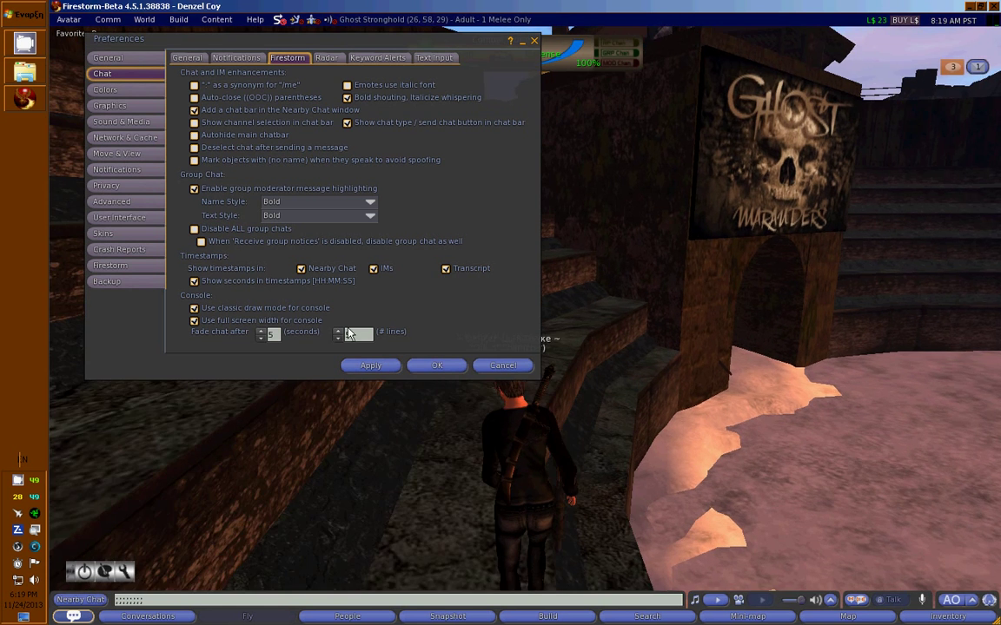
click(321, 59)
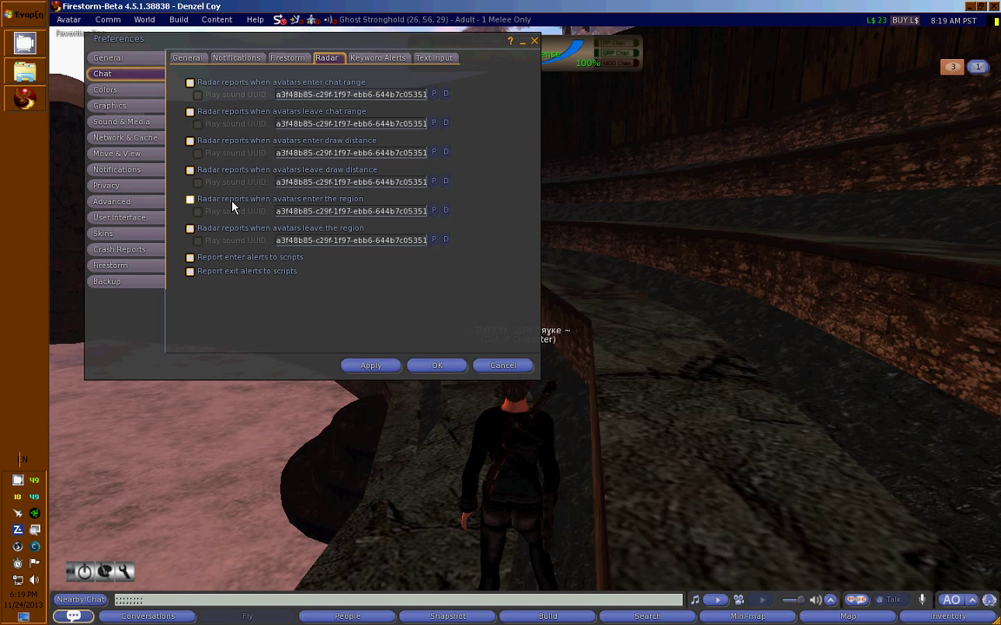
Walk the avatar along the path and back toward the stone steps.
key(Up)
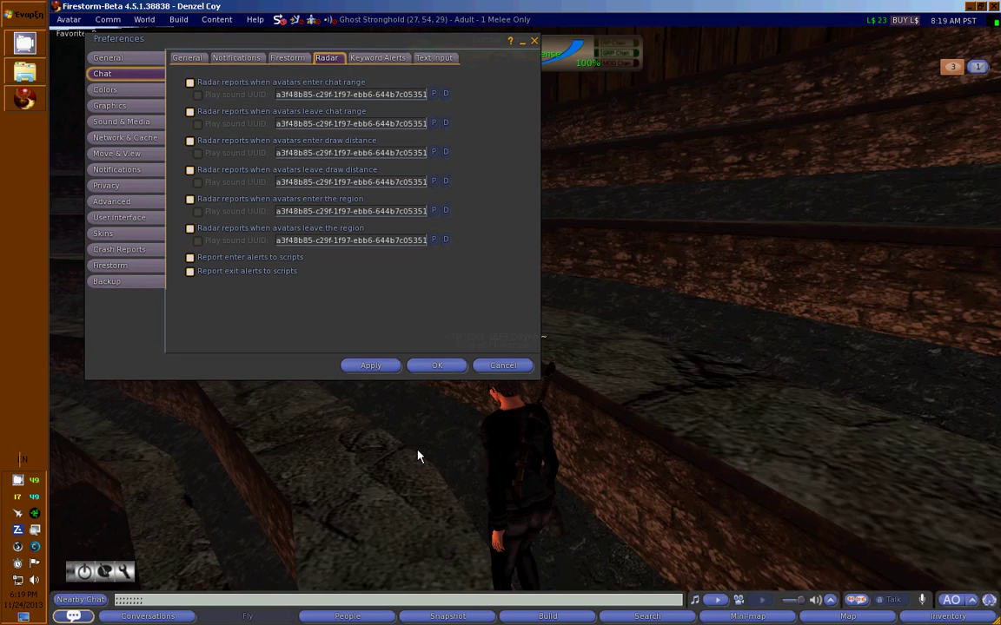
key(Up)
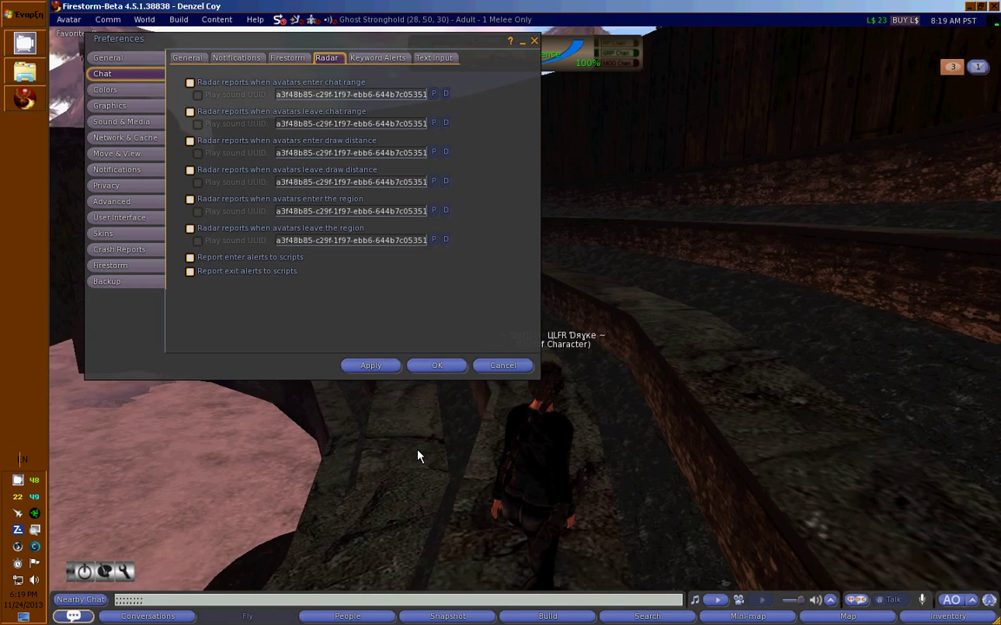
key(Up)
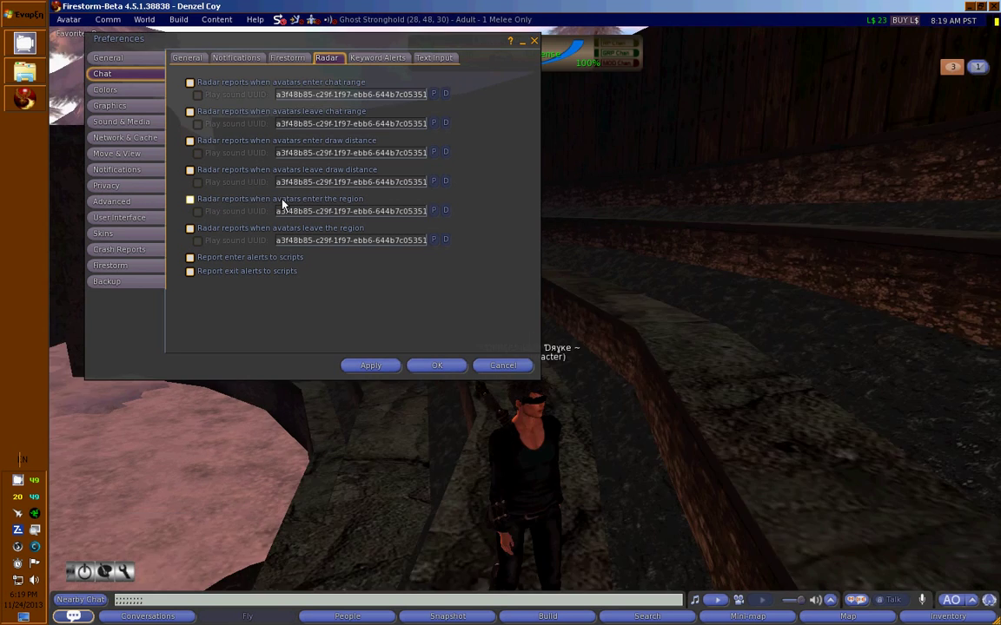
key(Up)
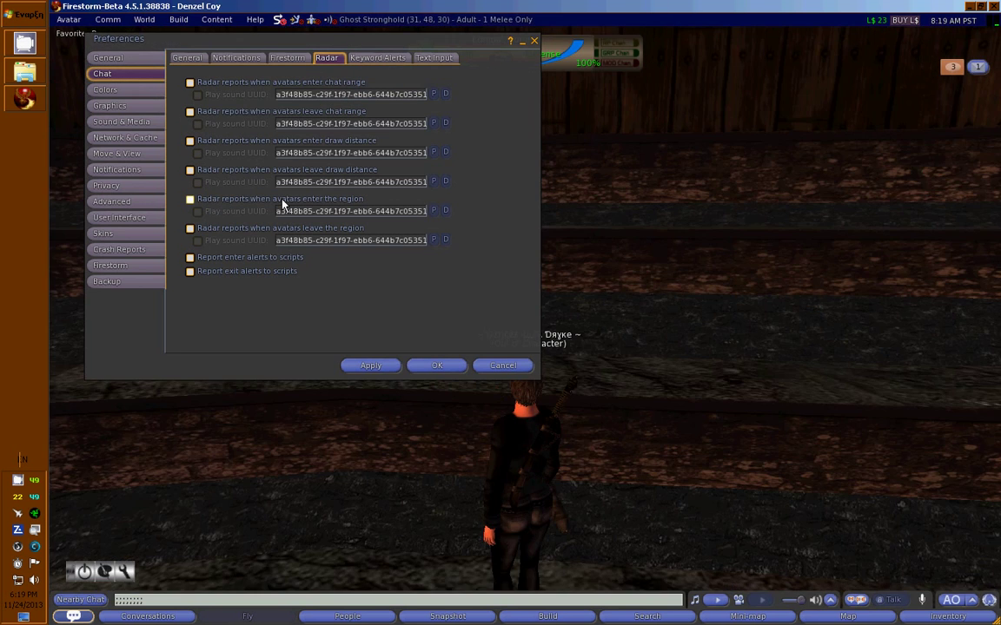
key(Up)
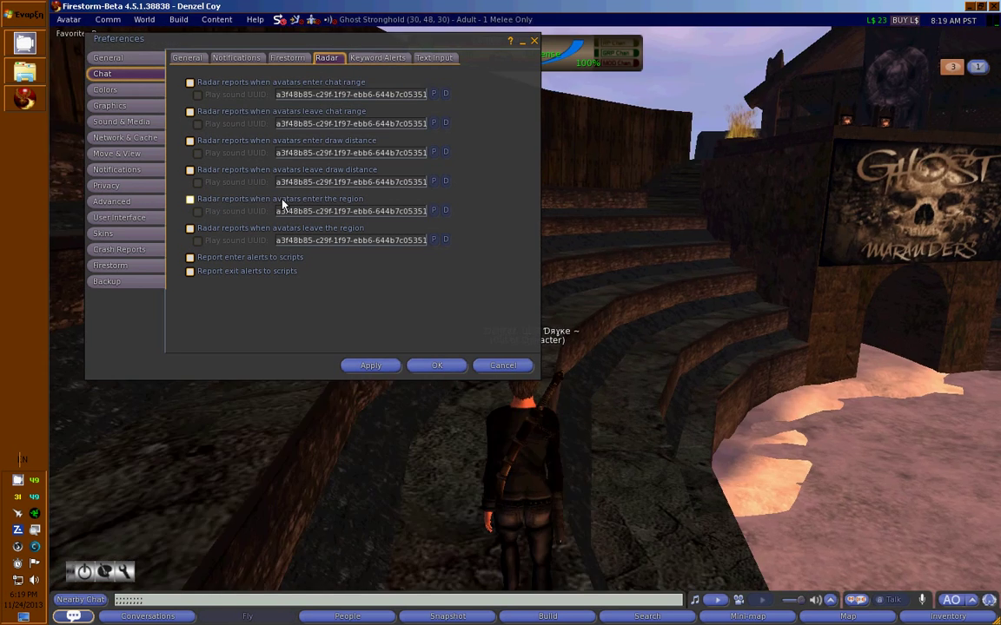
key(Up)
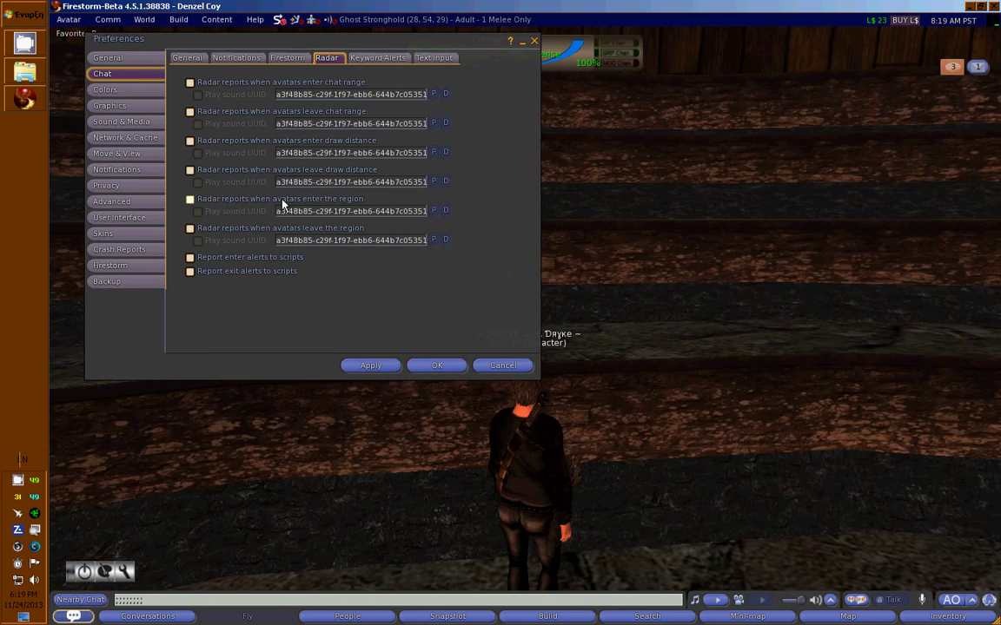
Enable radar reports when avatars enter the region, apply, then go to Colors.
click(282, 204)
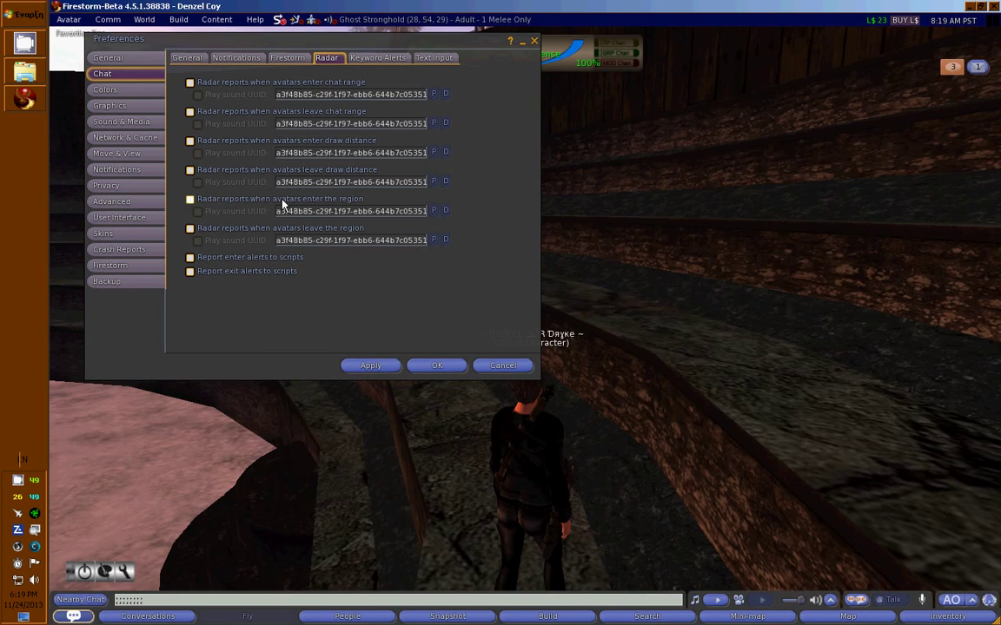
click(375, 366)
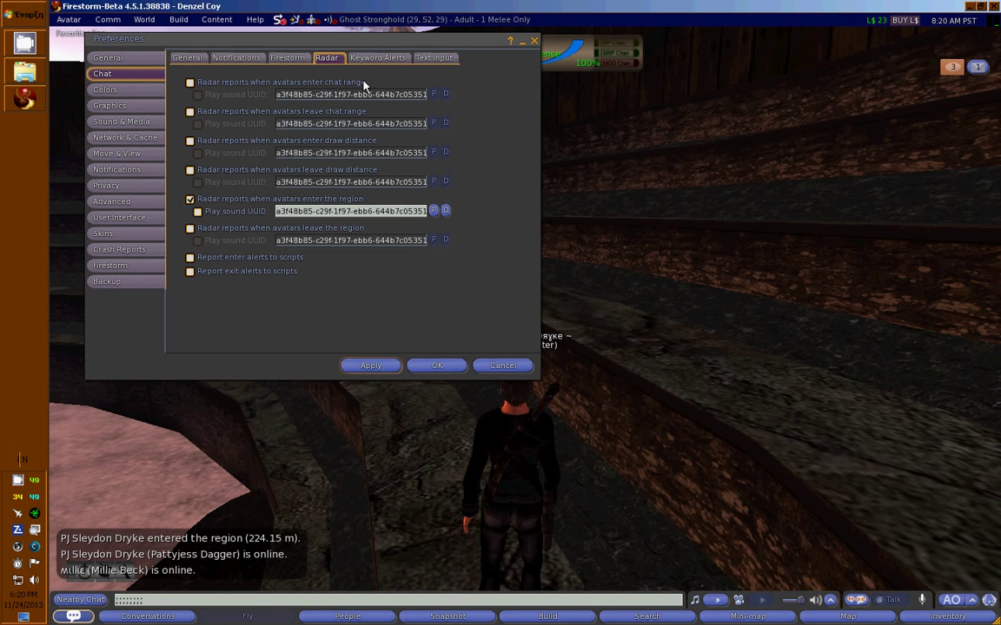
click(134, 91)
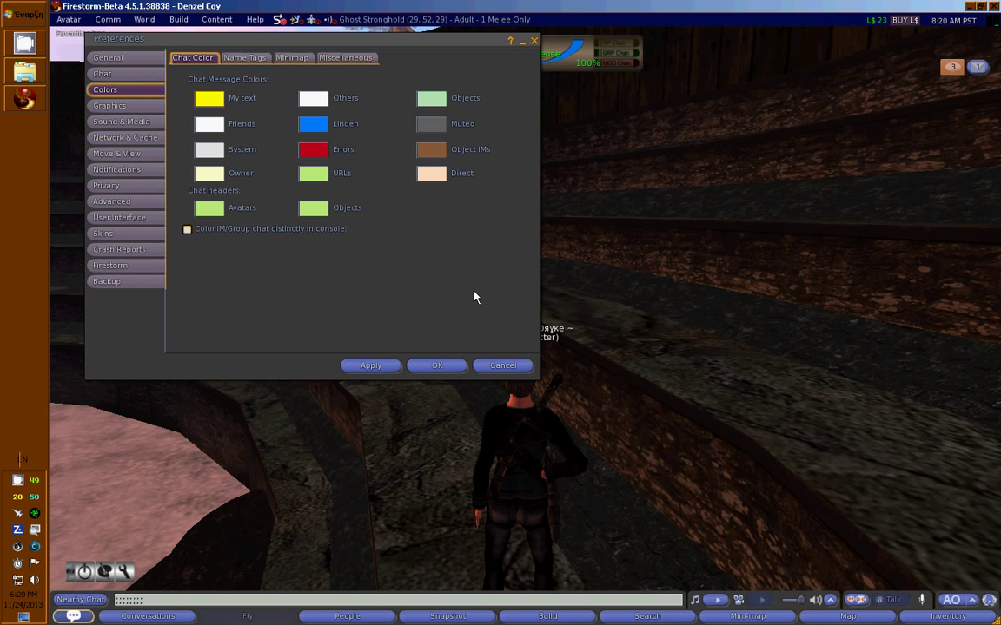
Set the My text chat colour to white in the Color Picker.
click(216, 102)
click(553, 259)
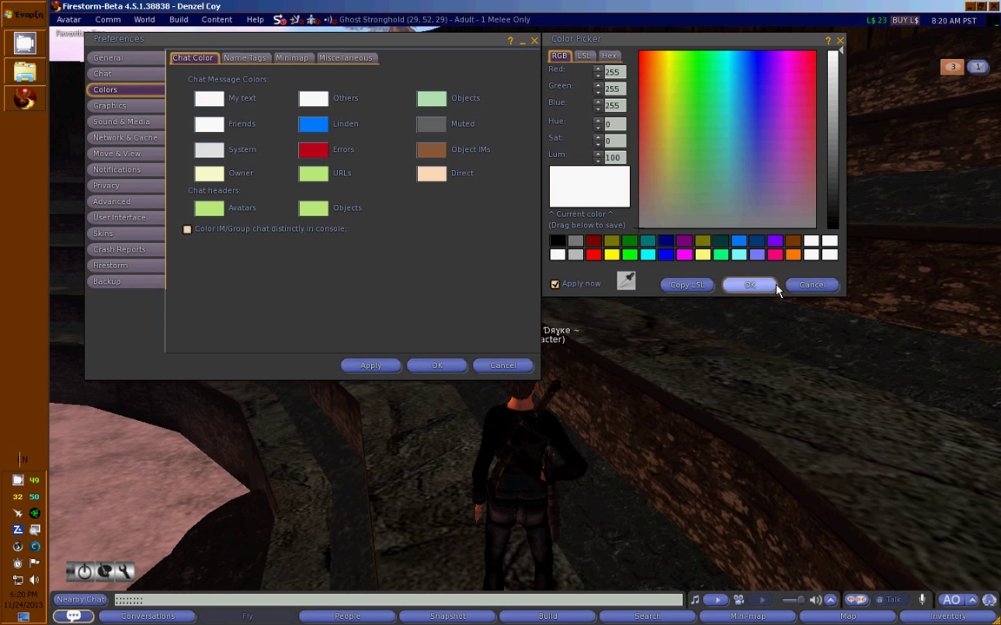
click(771, 285)
Post three test lines of 'd' and 's' characters to nearby chat.
click(206, 599)
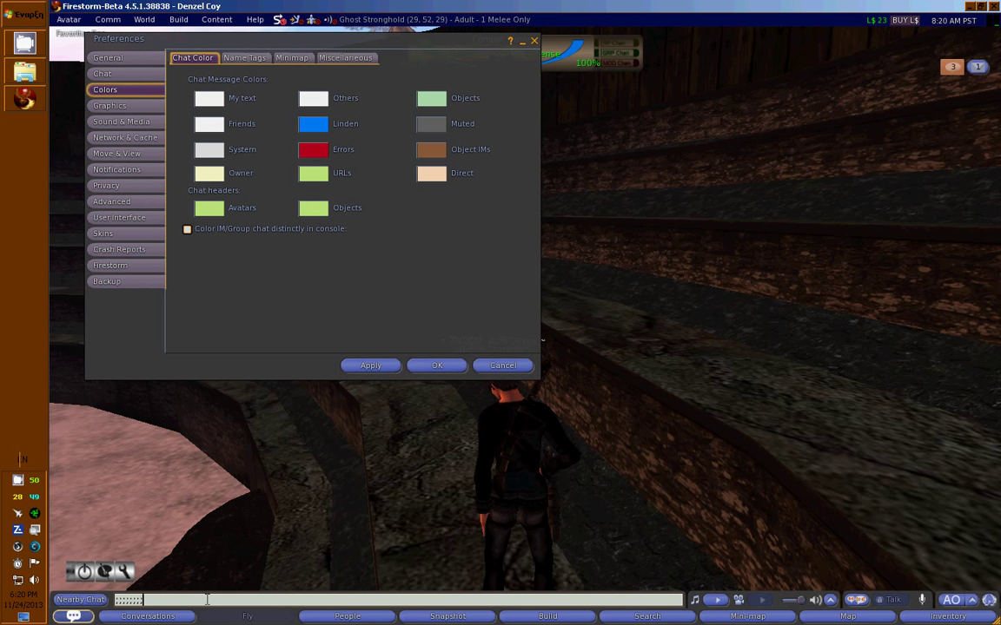
text(dddddddddddddddddd)
key(Return)
text(d)
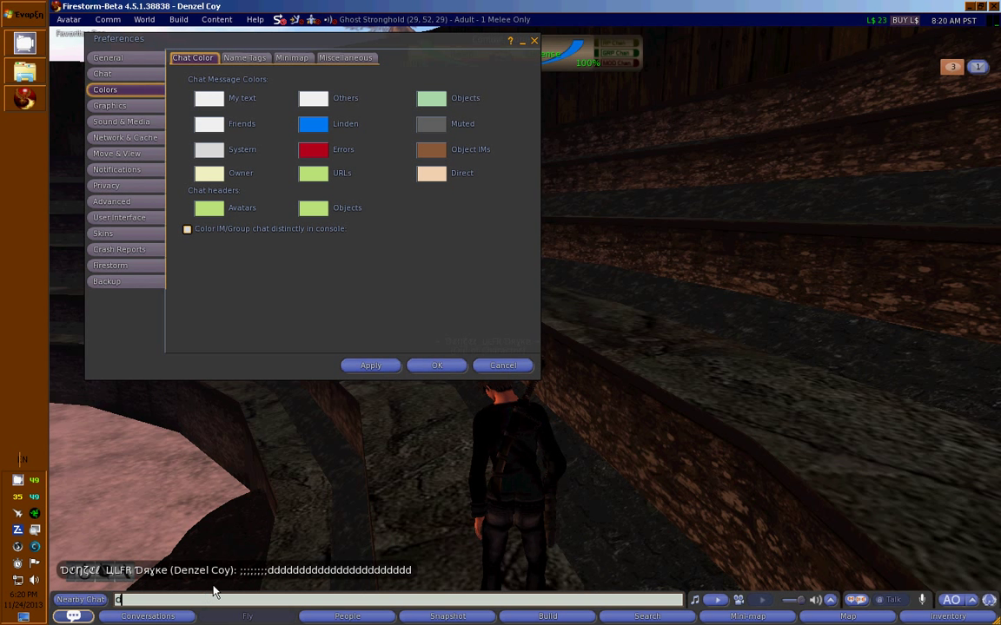
text(ddddddddddddd)
key(Return)
text(ssssssssssssss)
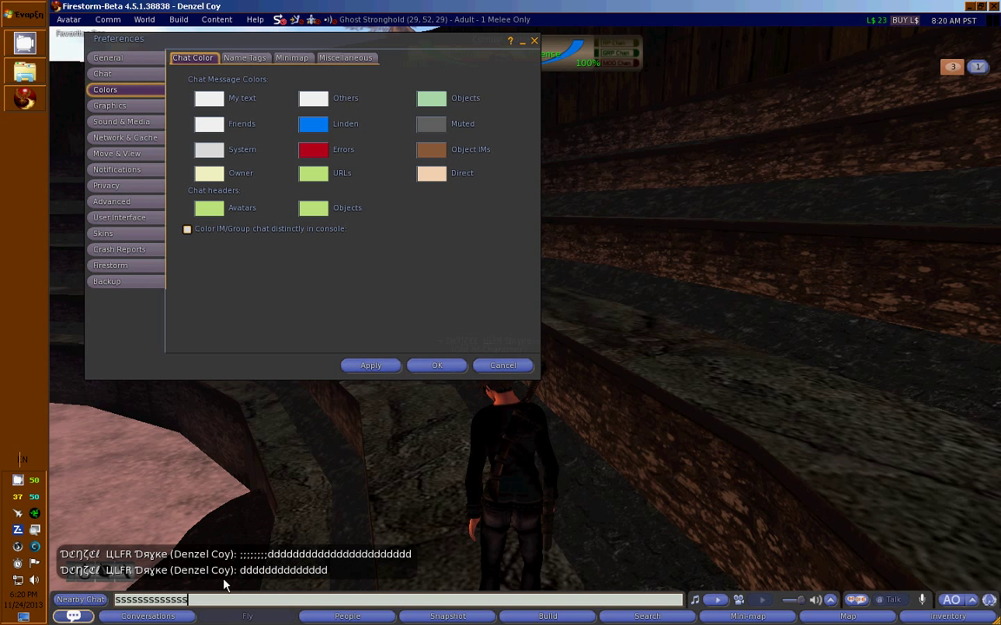
key(Return)
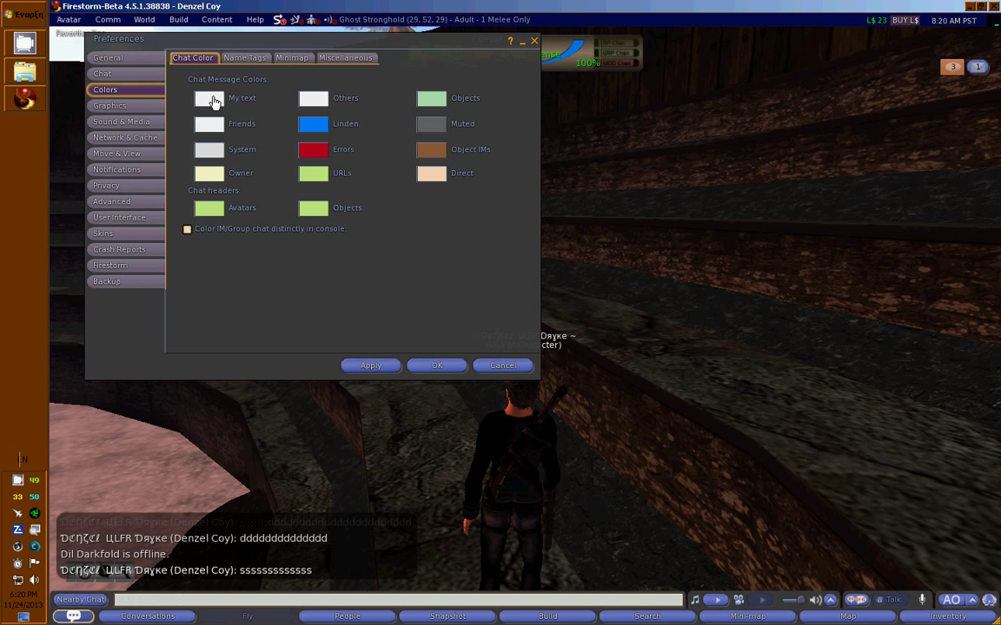
Change the My text chat colour to yellow (255, 255, 0) and briefly check Nearby Chat.
click(211, 97)
click(611, 255)
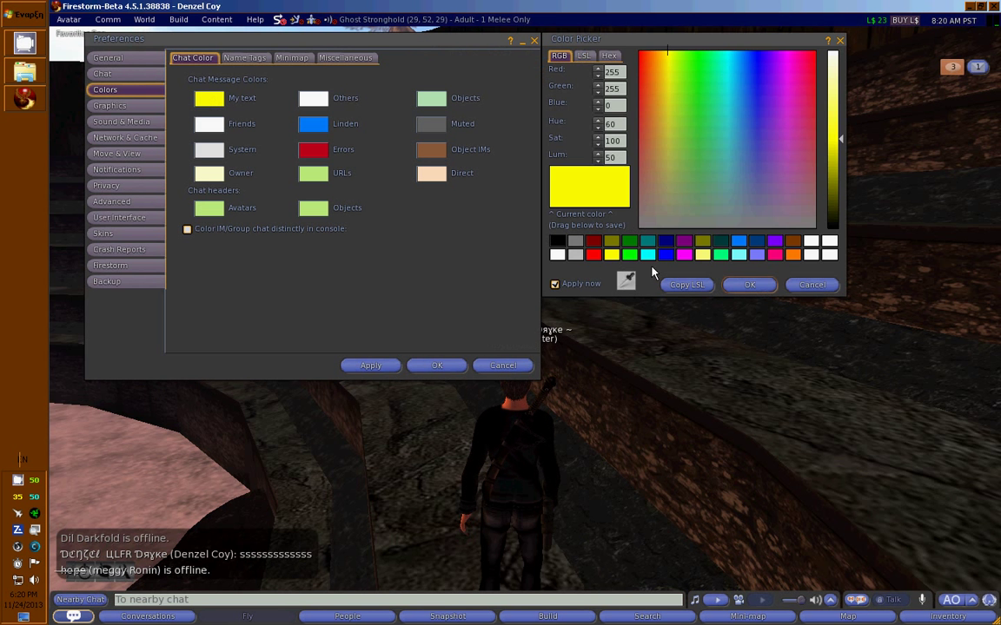
click(745, 285)
click(110, 617)
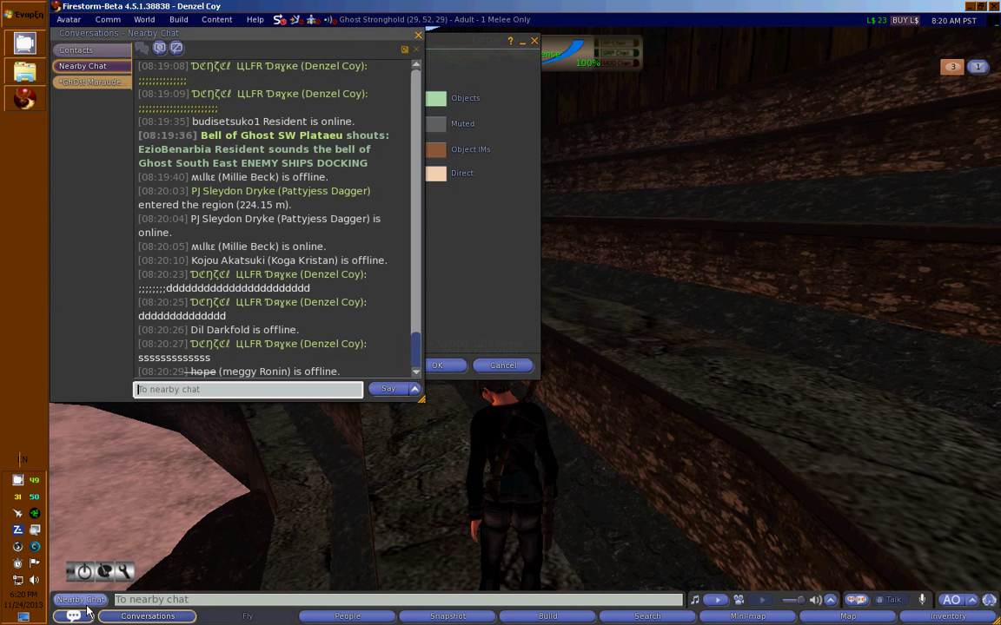
click(86, 607)
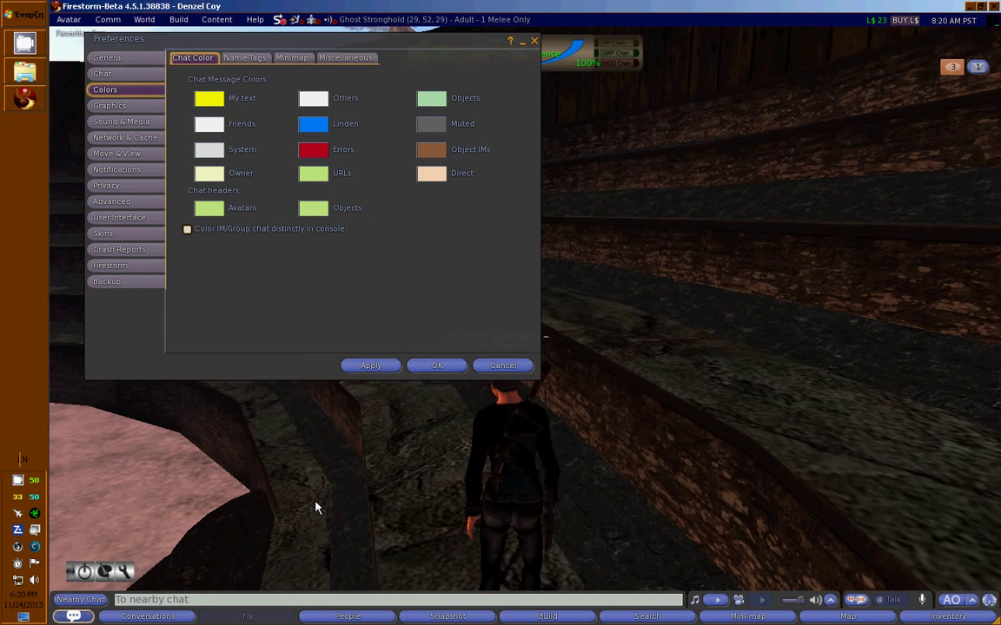
Walk the avatar forward through the scene, turning left repeatedly.
key(Up)
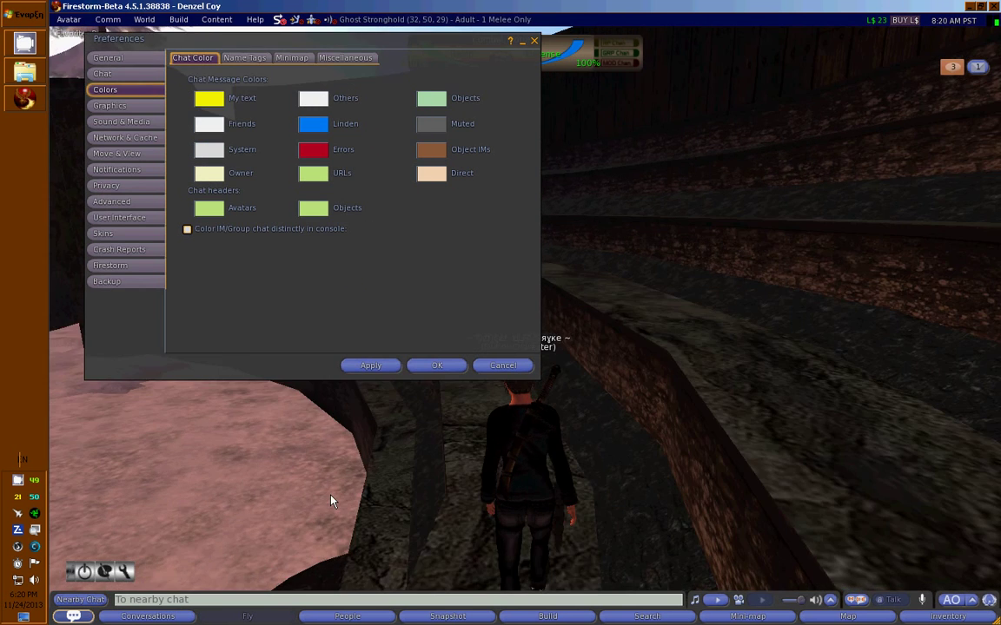
key(Up)
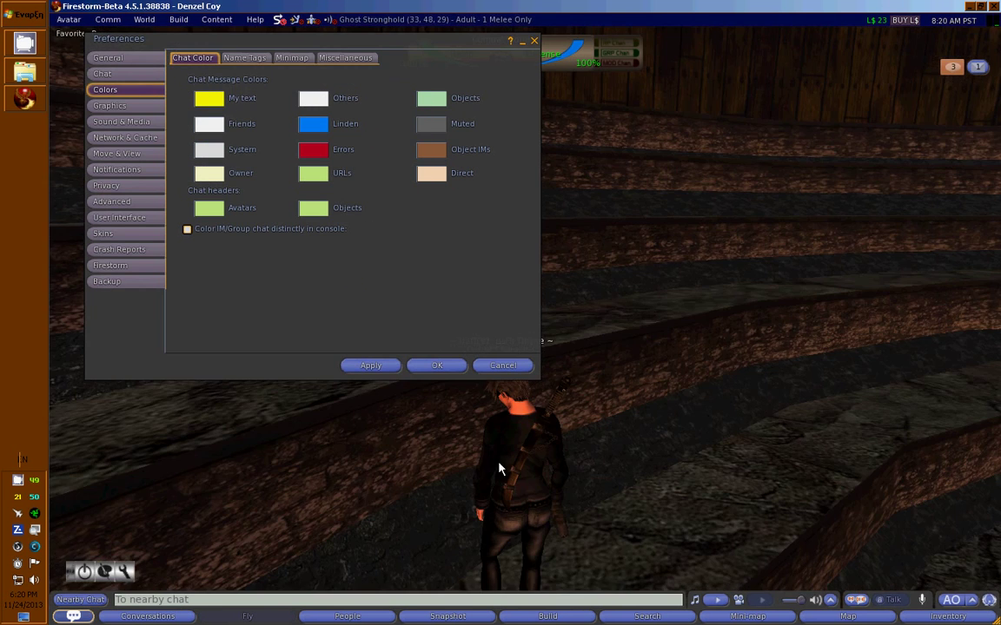
key(Left)
key(Up)
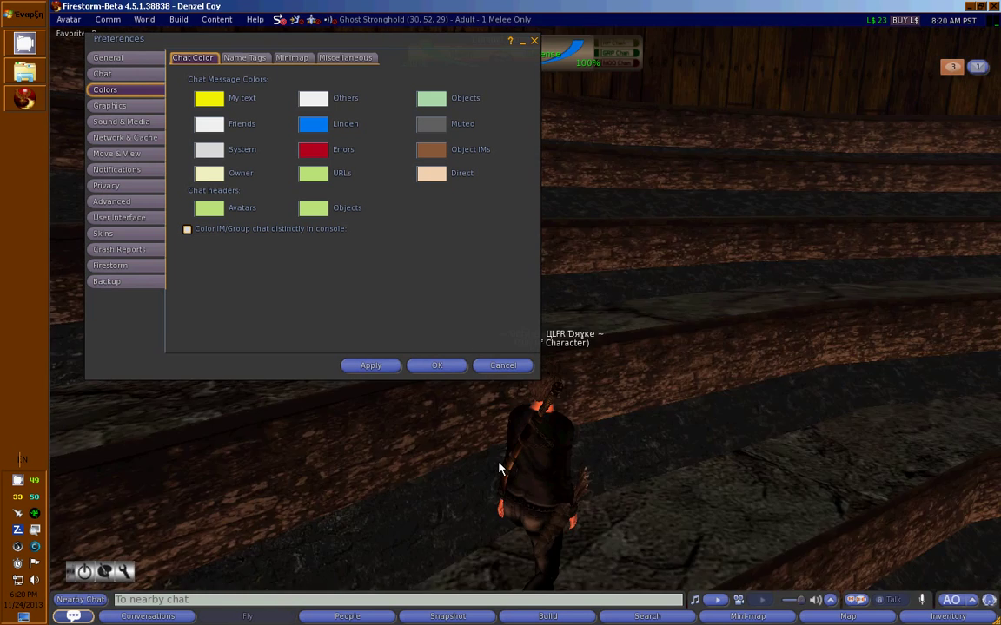
key(Left)
key(Up)
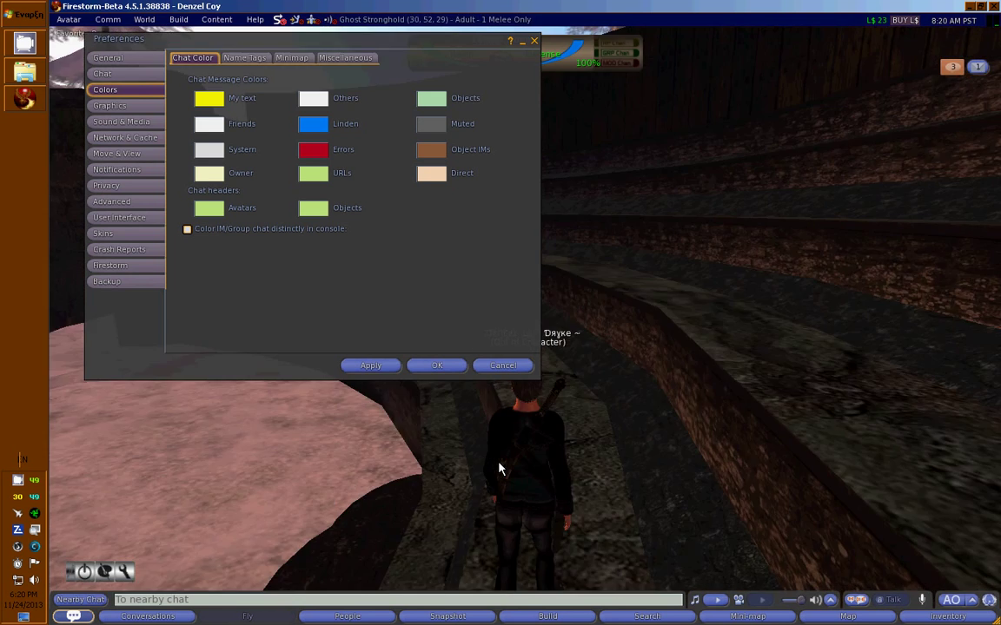
key(Left)
key(Up)
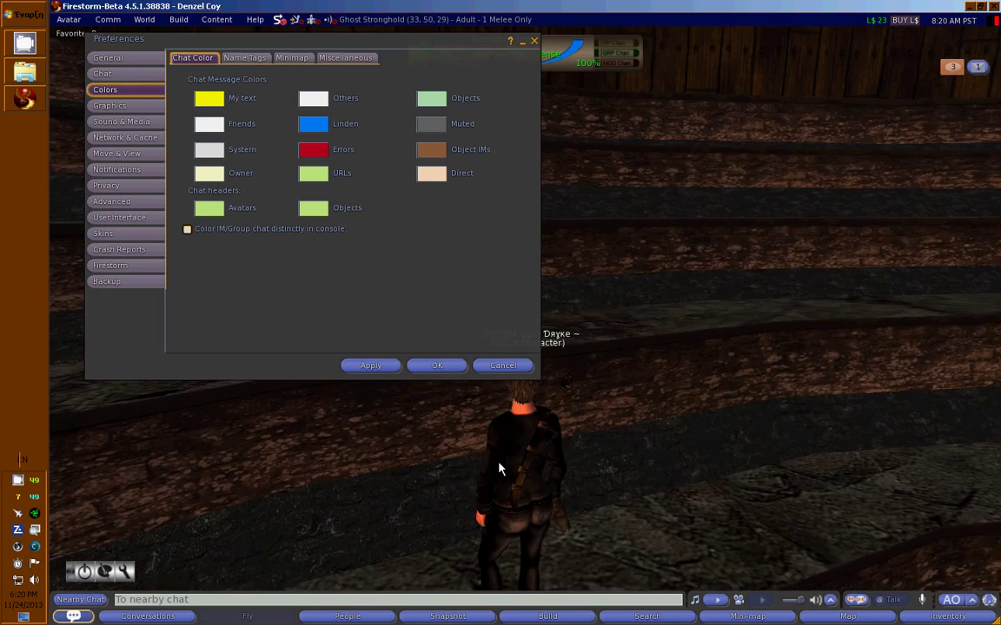
key(Left)
key(Up)
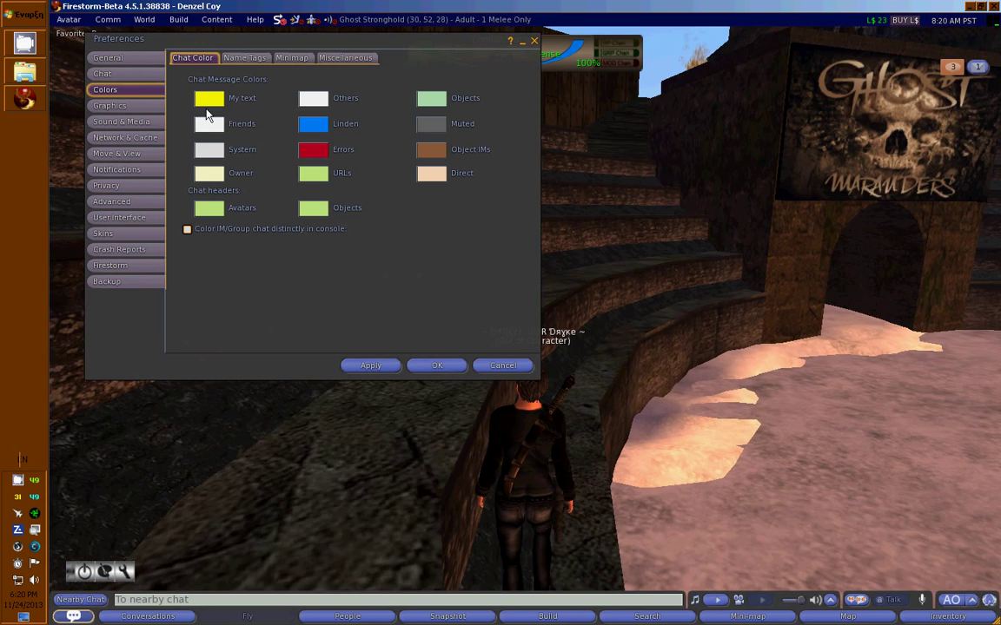
key(Left)
key(Up)
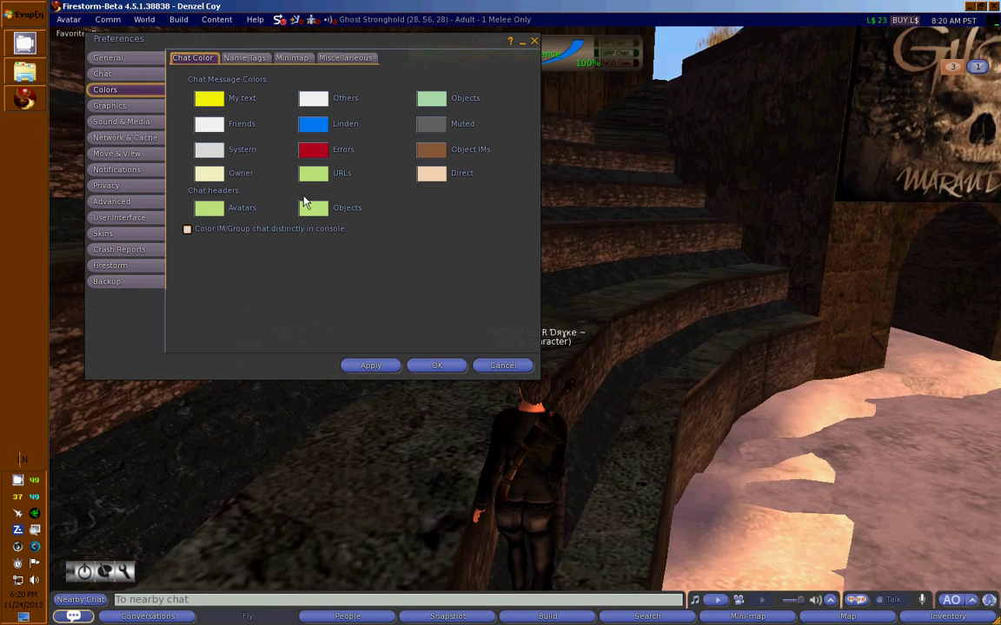
key(Left)
key(Up)
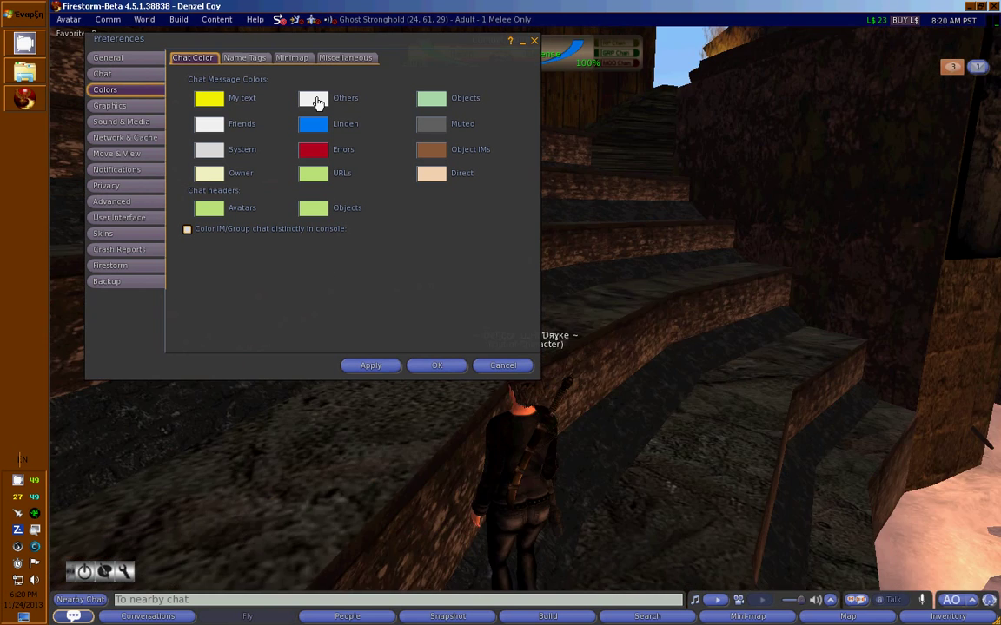
key(Left)
key(Up)
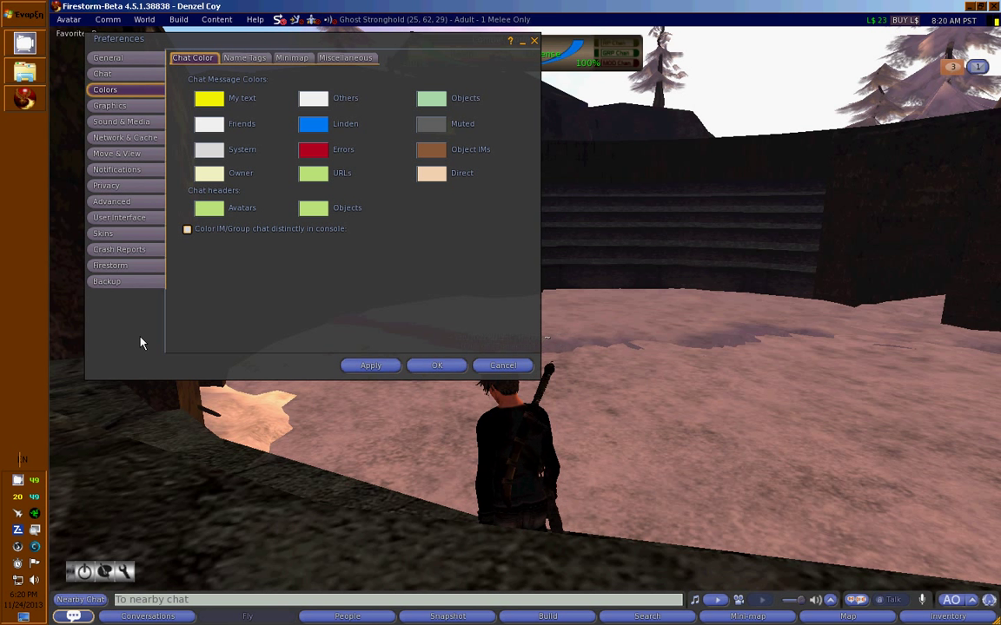
Set the Avatars chat header colour to bright green.
click(206, 208)
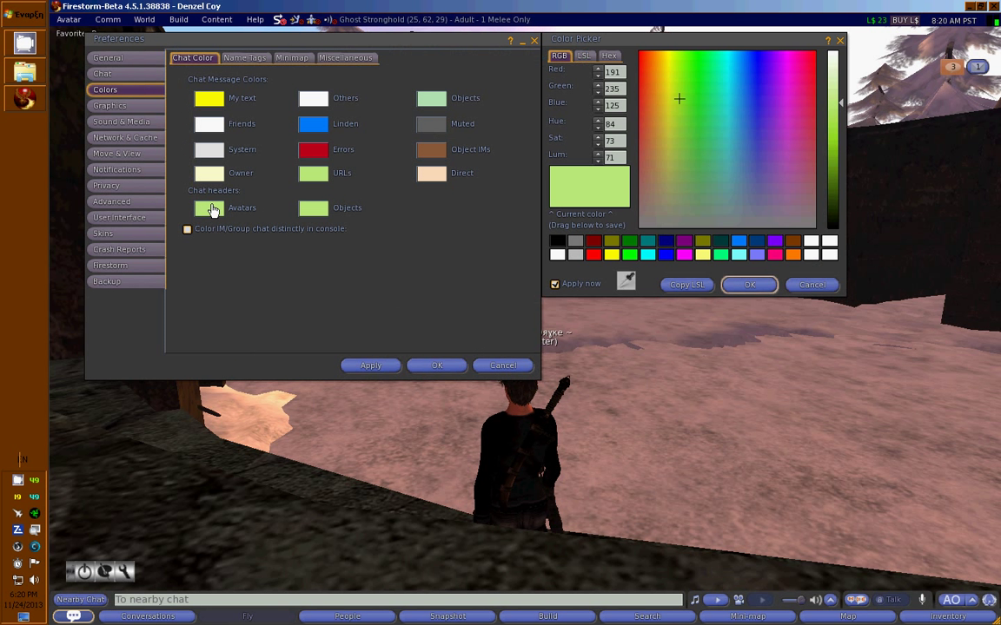
click(632, 254)
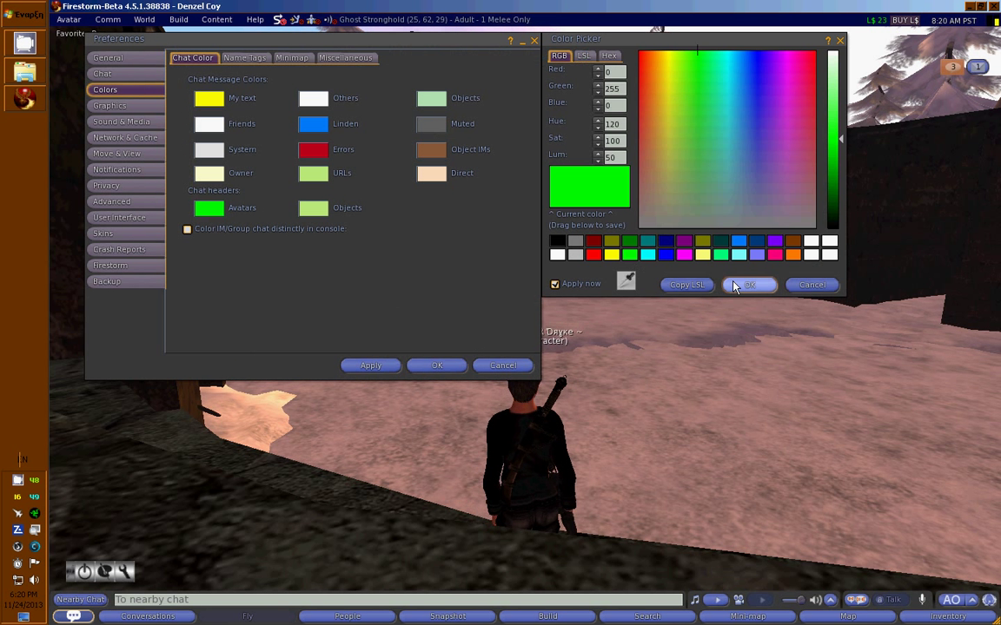
click(749, 284)
Open nearby chat, then bring Preferences forward on the Name Tags colour settings.
key(ctrl+h)
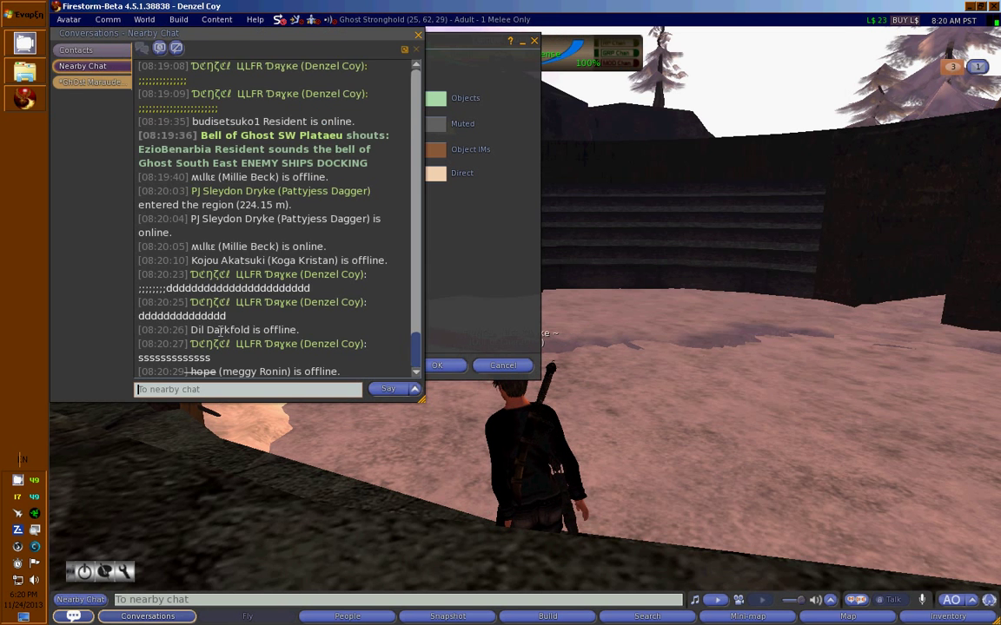
click(502, 297)
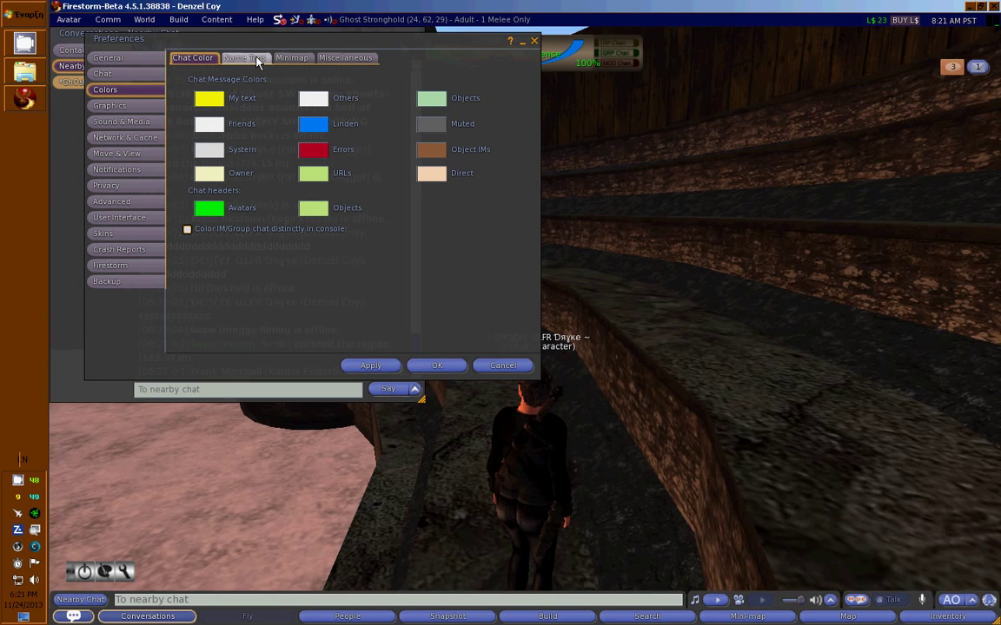
click(256, 58)
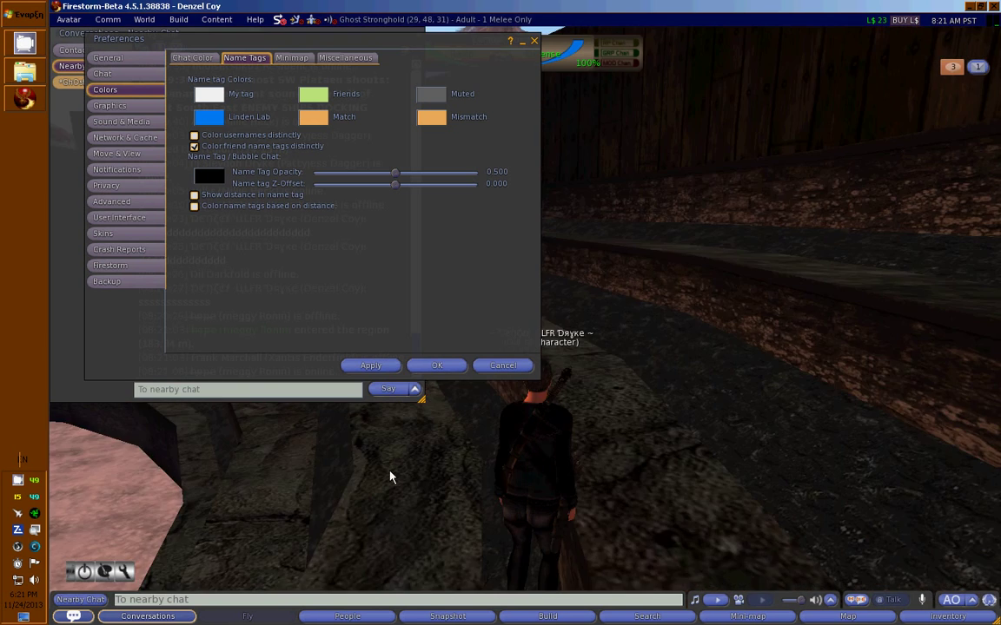
Open the People list and raise the Quick Preferences draw distance to 280.
click(347, 616)
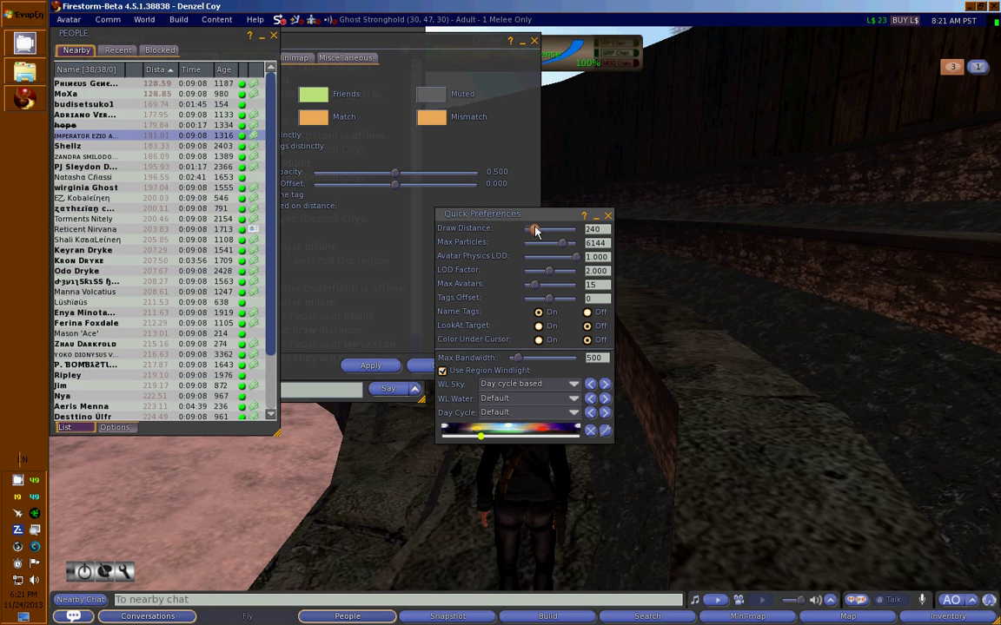
drag(528, 230, 536, 230)
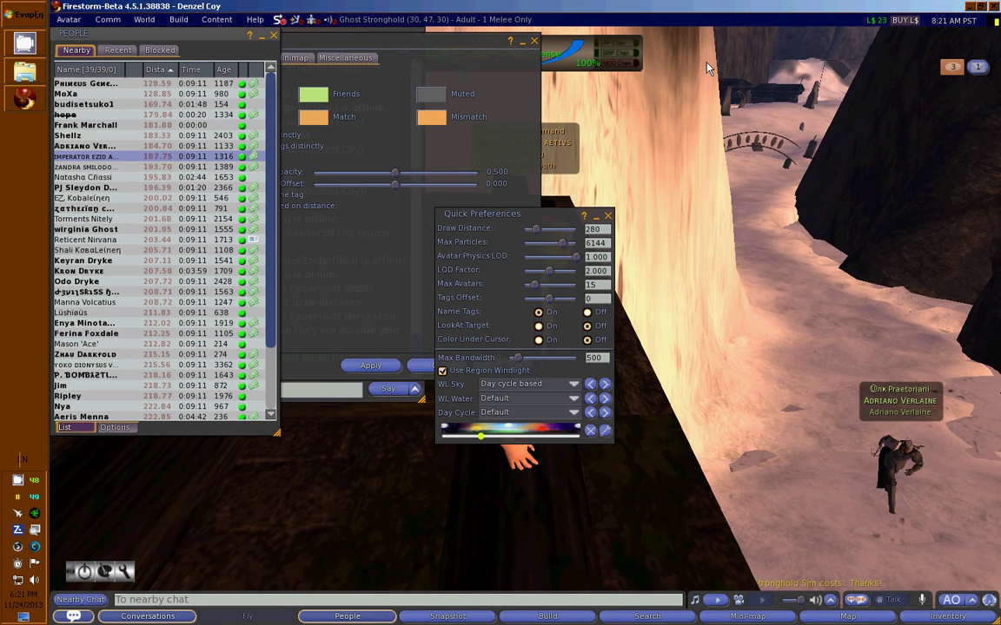
Move the Preferences and Quick Preferences floaters clear of the People list.
drag(347, 103, 897, 145)
drag(563, 223, 304, 147)
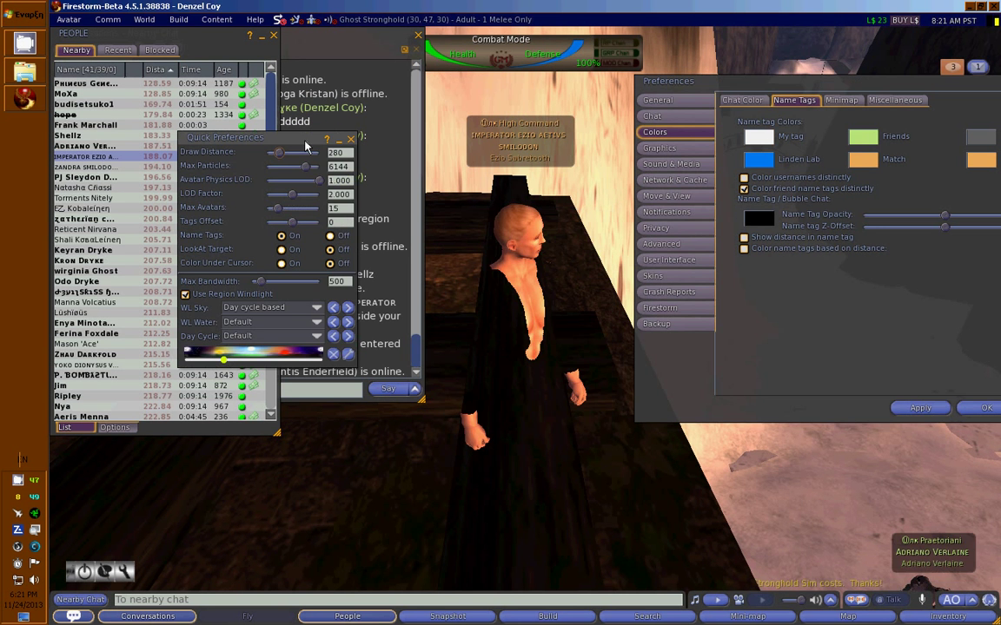
drag(870, 86, 825, 137)
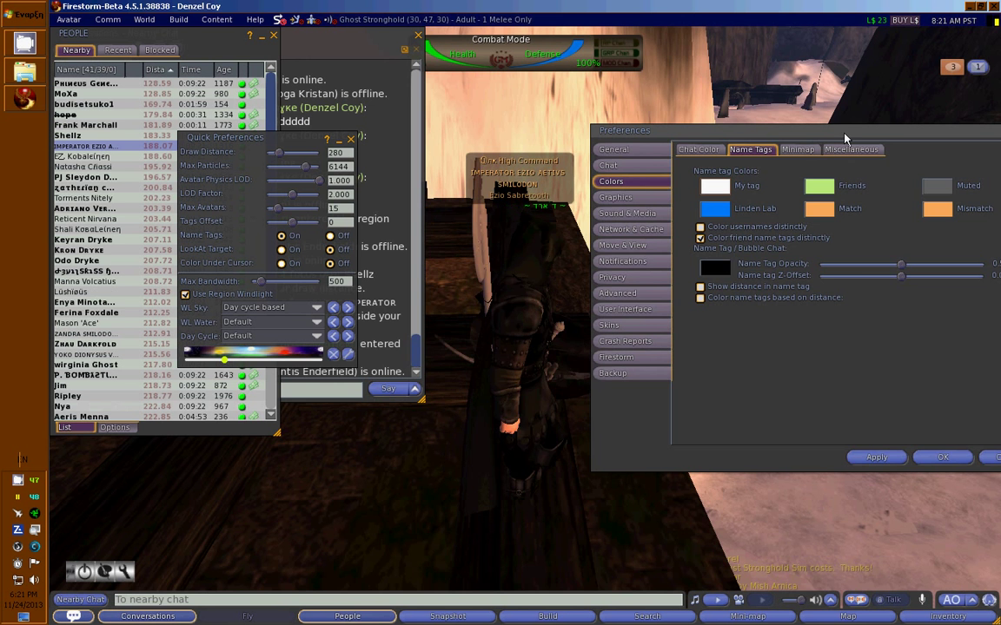
Set the Match name tag colour to red.
drag(844, 137, 836, 196)
click(810, 268)
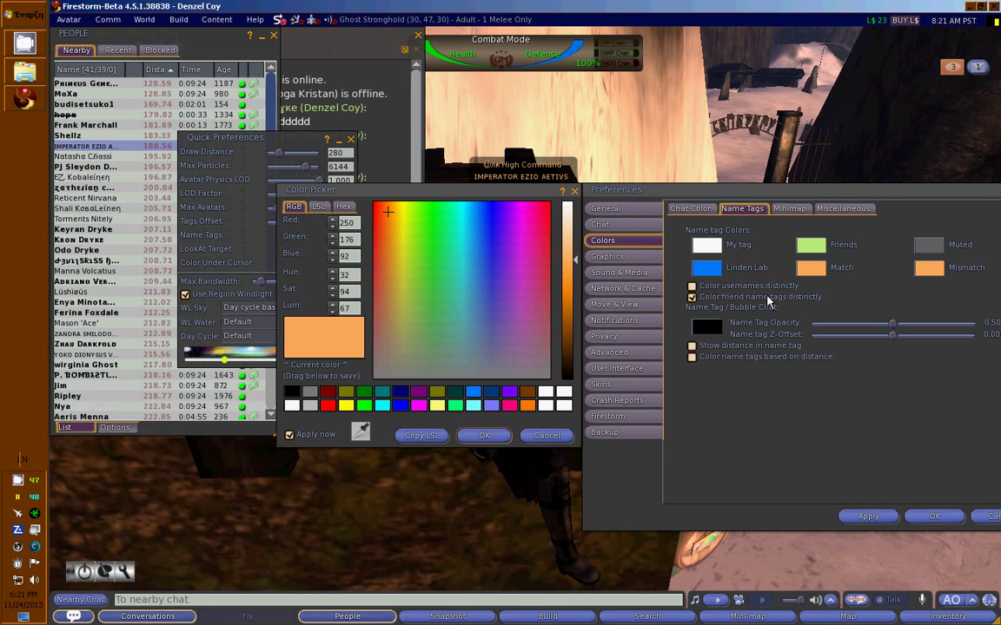
click(328, 406)
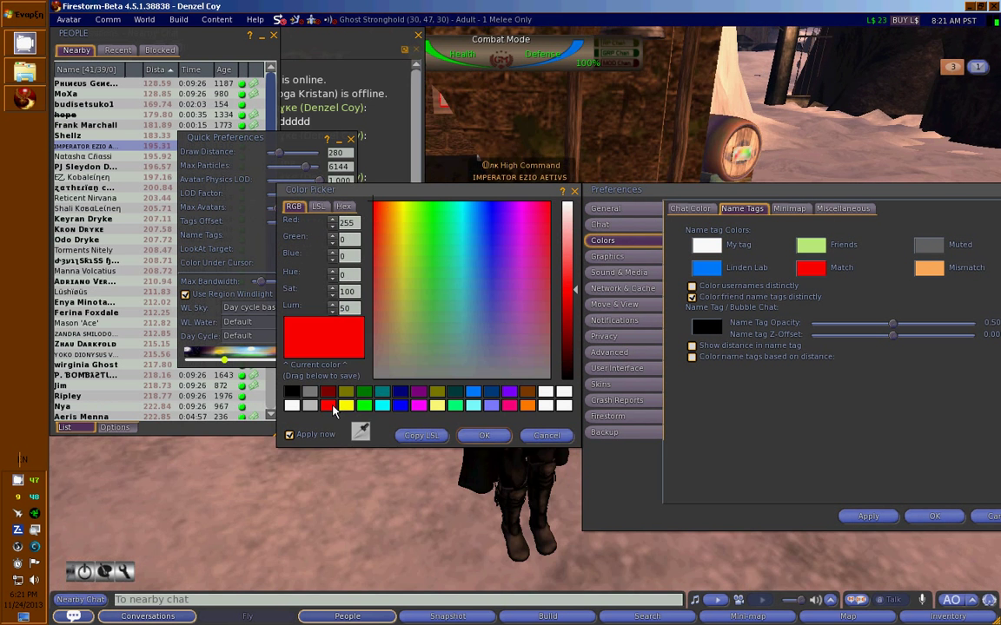
drag(908, 191, 811, 177)
Save and reopen Preferences, then set the Mismatch name tag colour to red.
click(832, 253)
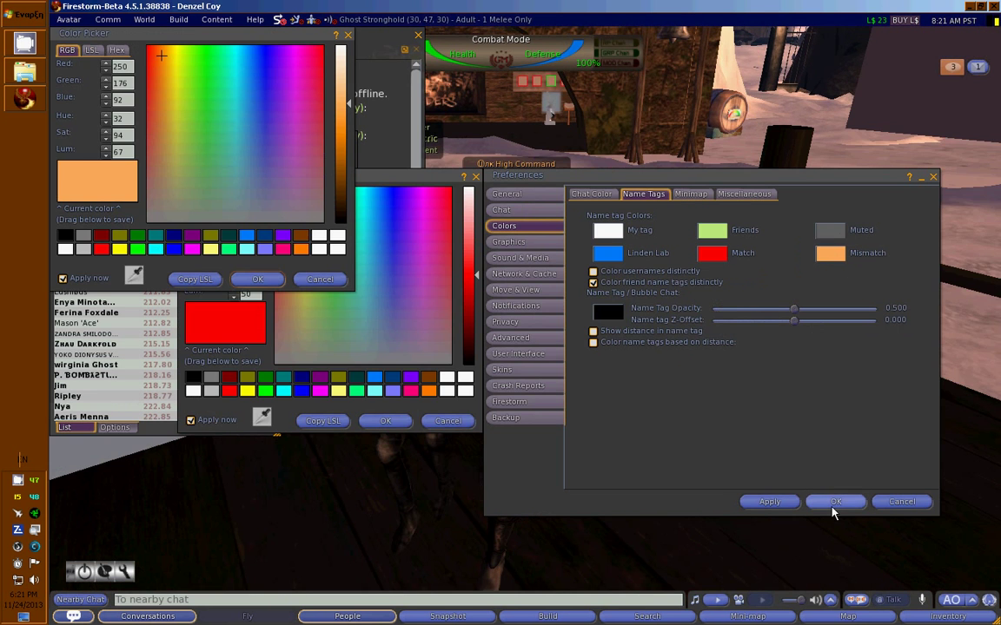
click(829, 501)
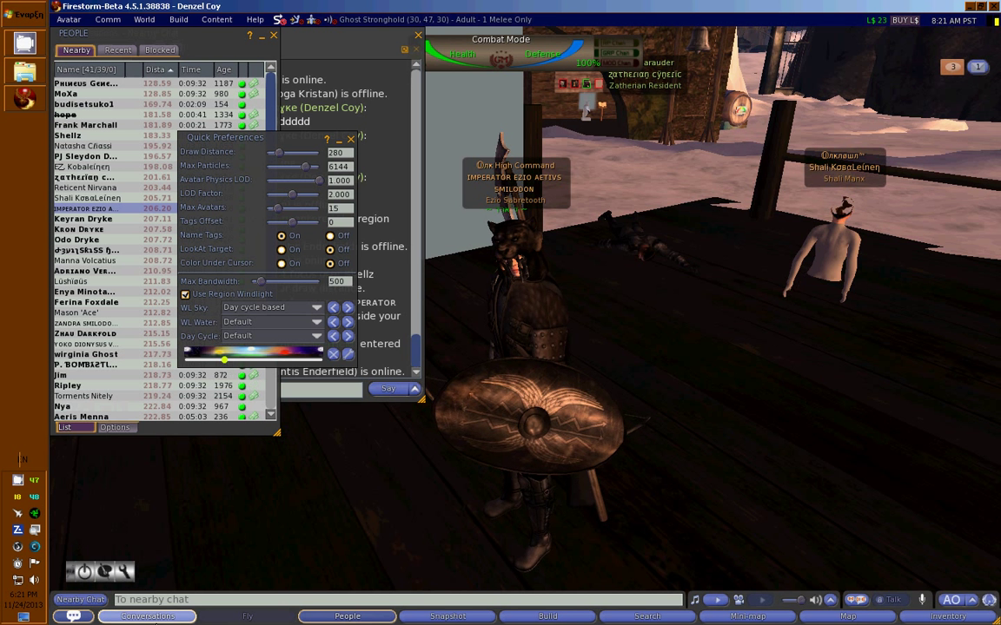
key(ctrl+p)
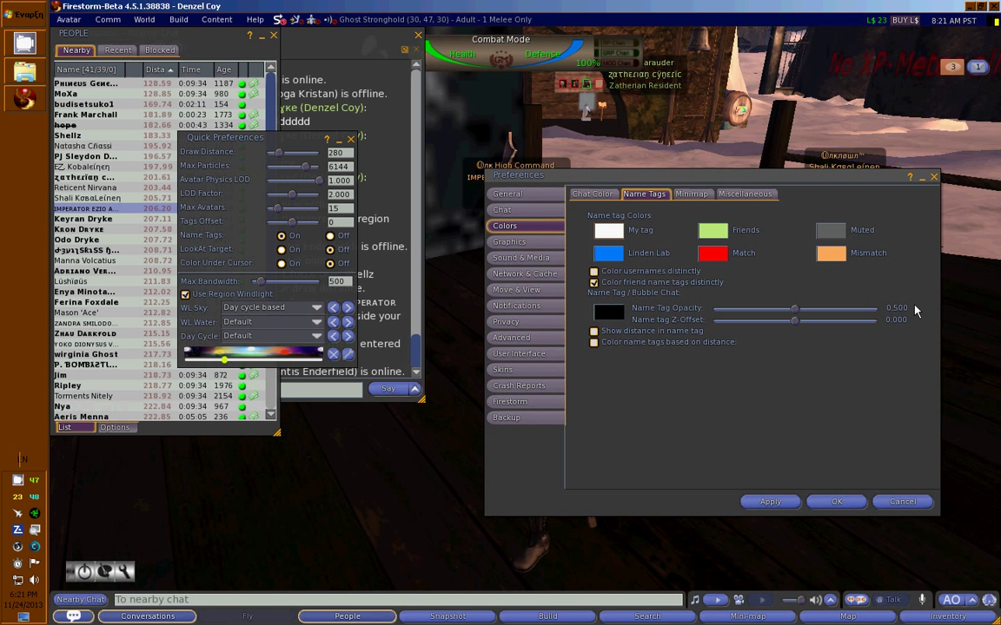
click(836, 256)
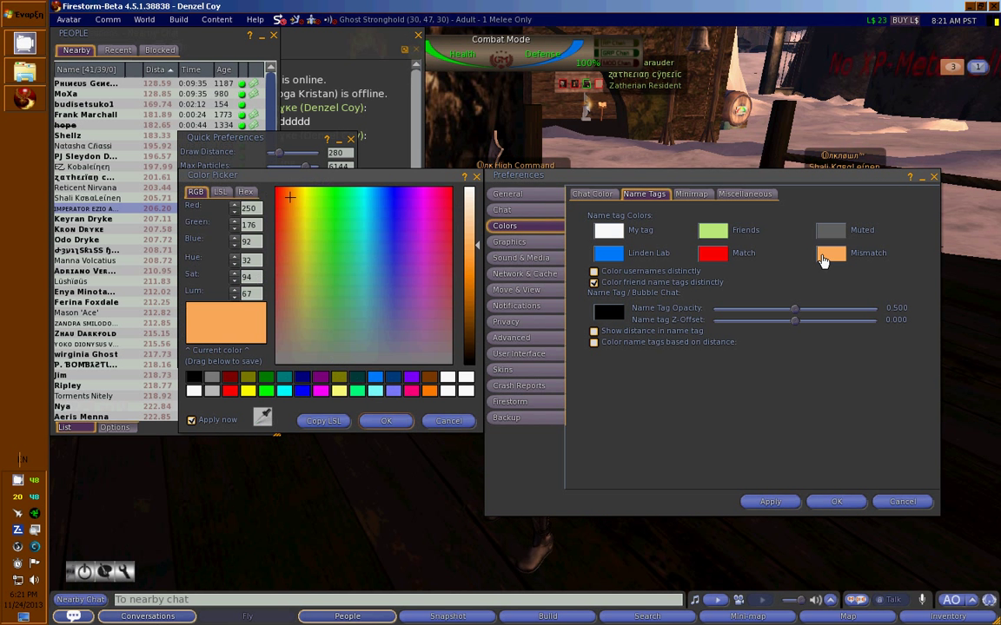
click(229, 391)
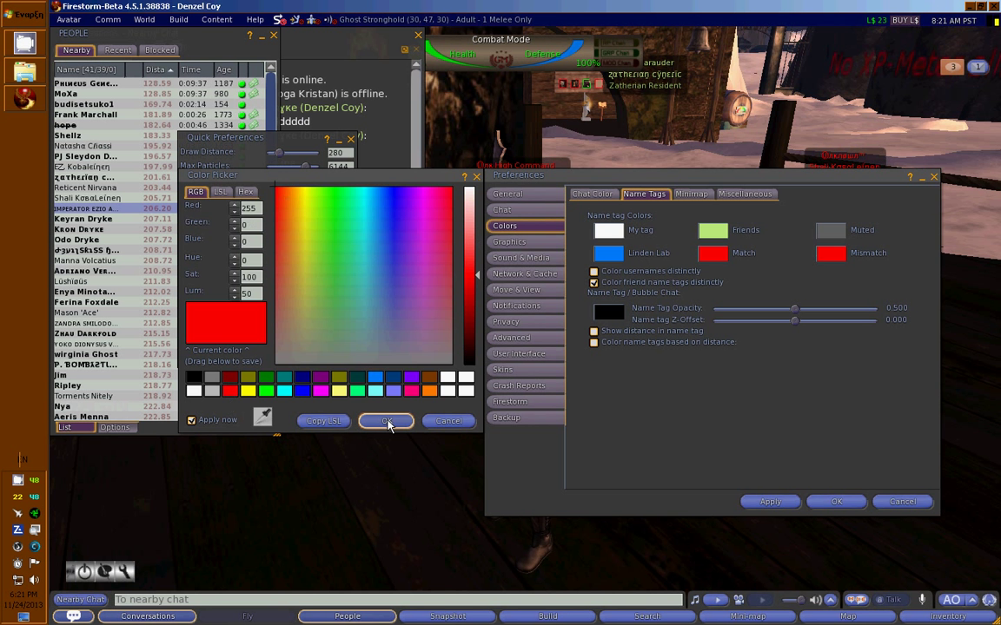
click(387, 421)
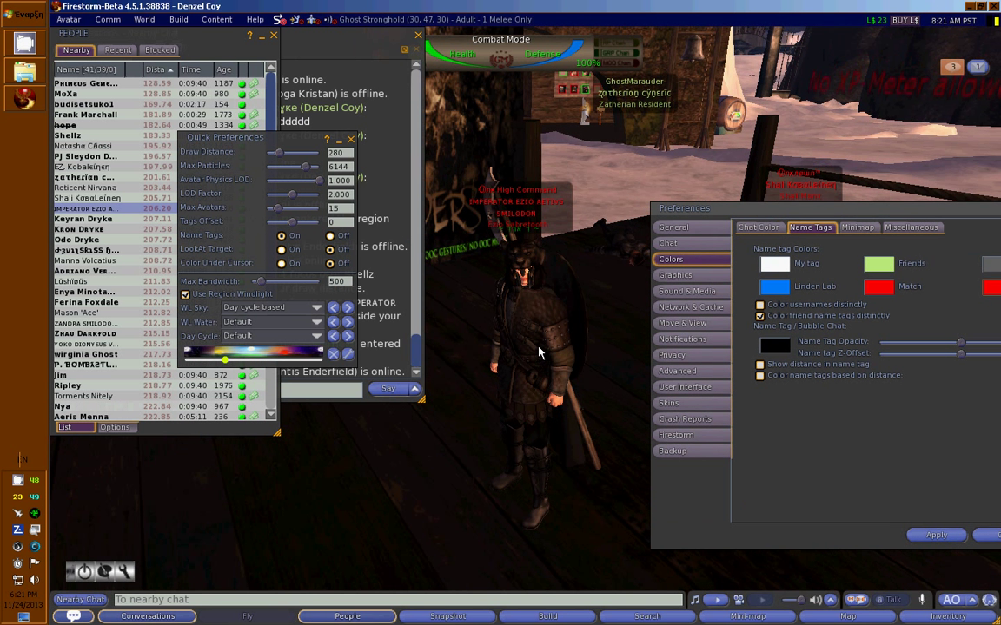
Turn the avatar and move Preferences fully onto the screen.
key(Up)
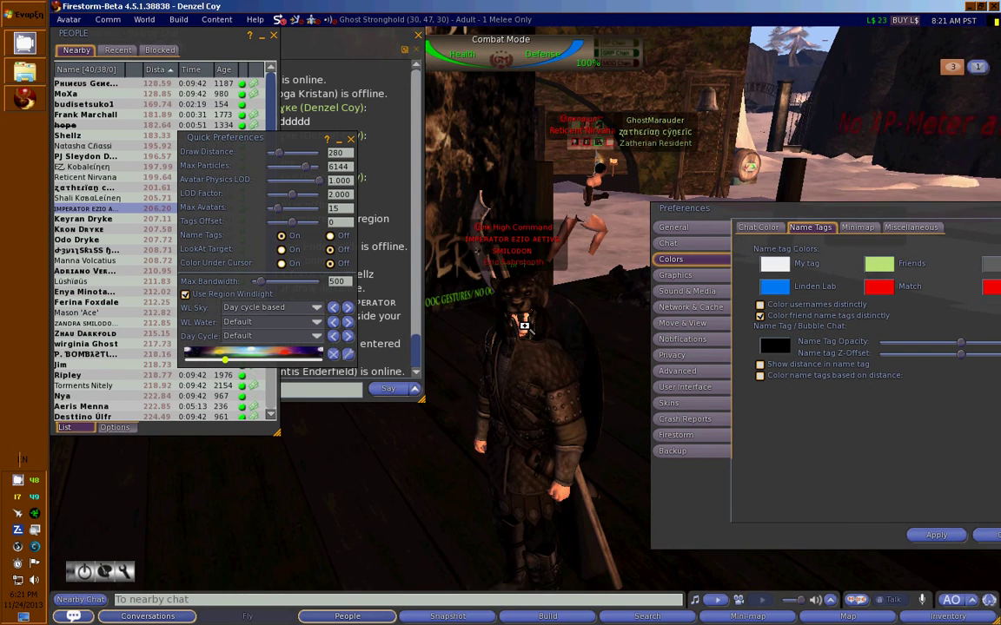
key(Left)
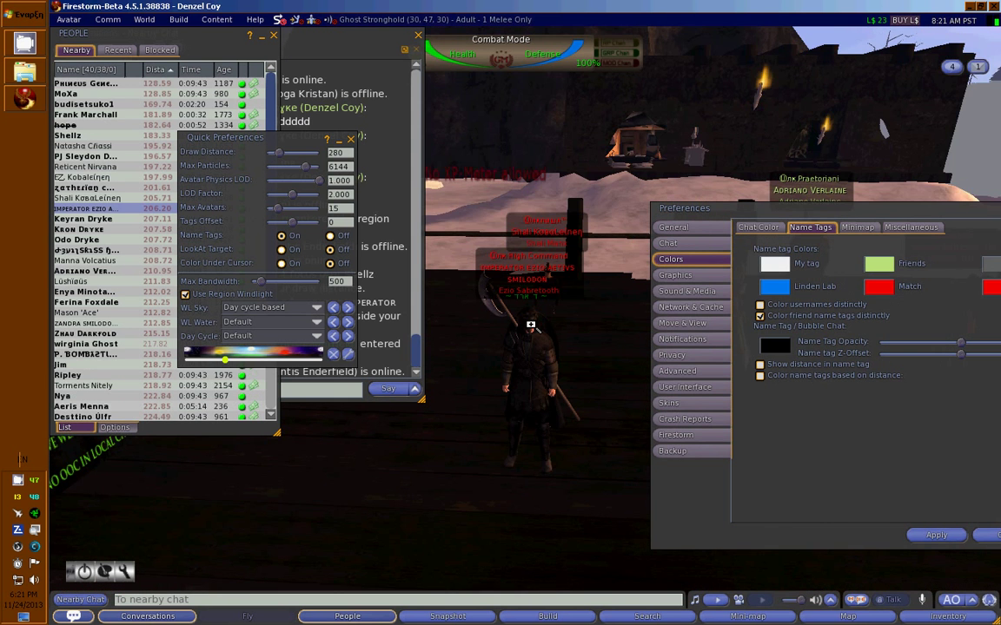
drag(887, 223, 733, 301)
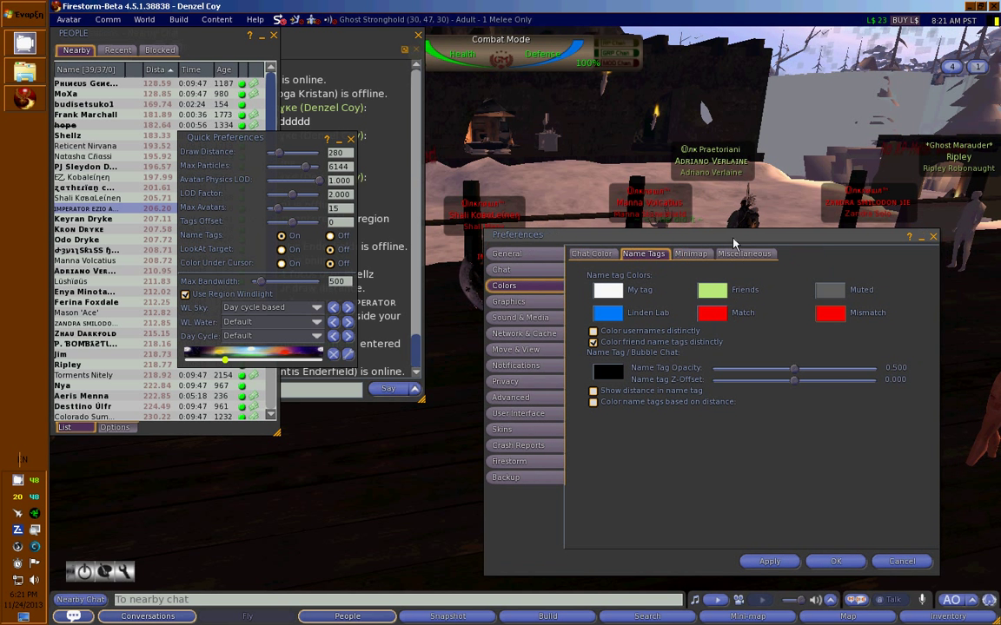
drag(671, 233, 633, 242)
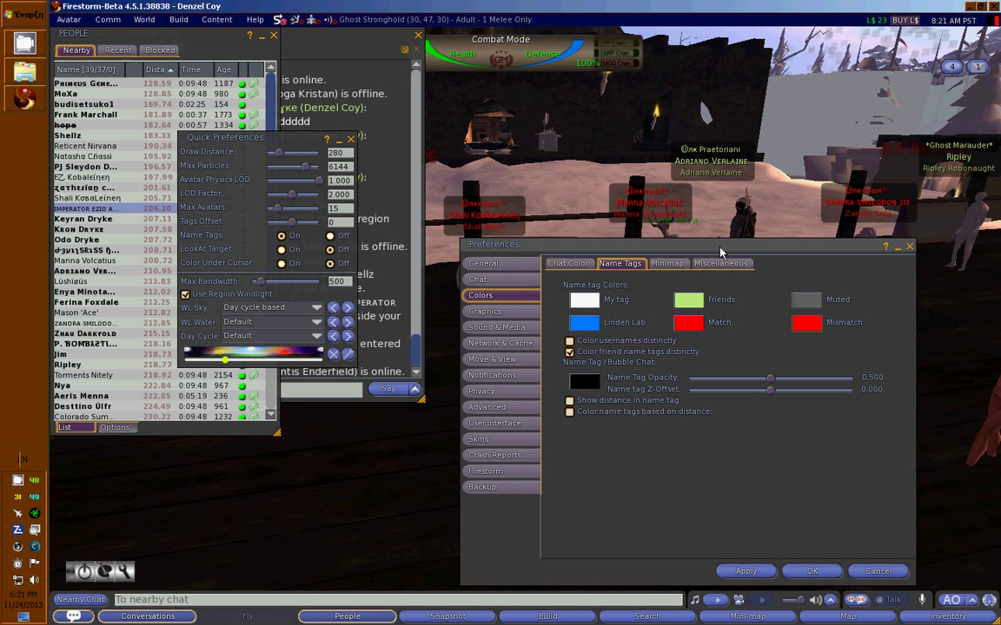
Set the Friends name tag colour to yellow.
click(688, 301)
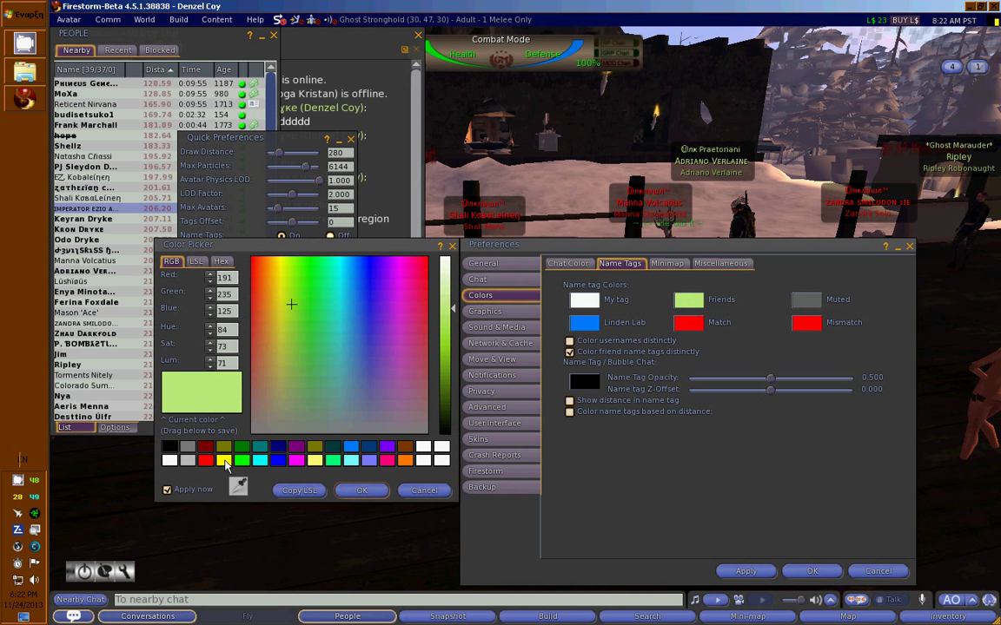
click(224, 462)
click(365, 492)
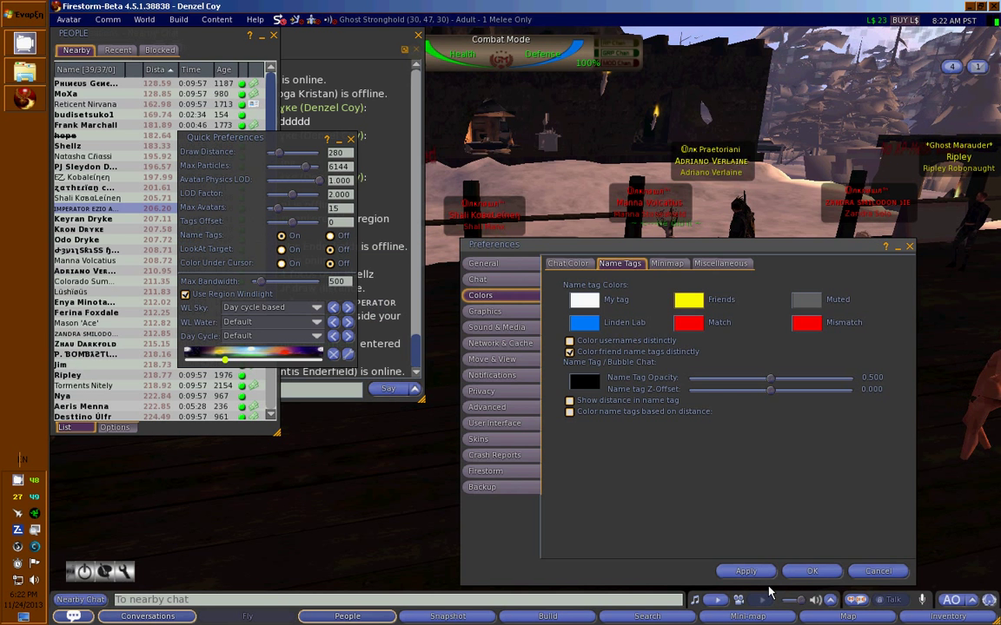
Close Preferences and turn the view right to inspect nearby avatars' name tags.
click(813, 571)
key(Right)
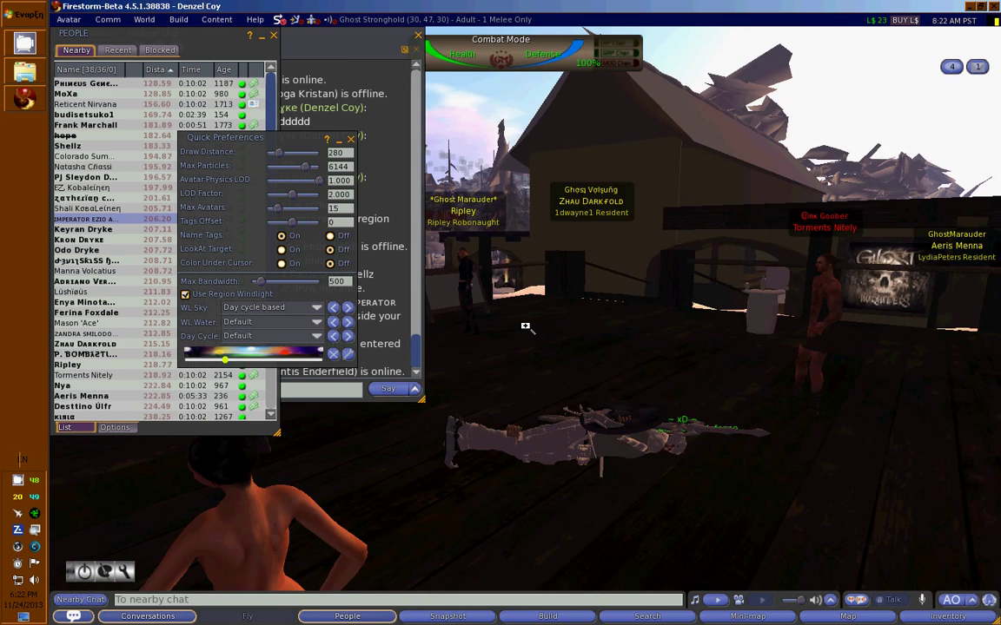
key(Right)
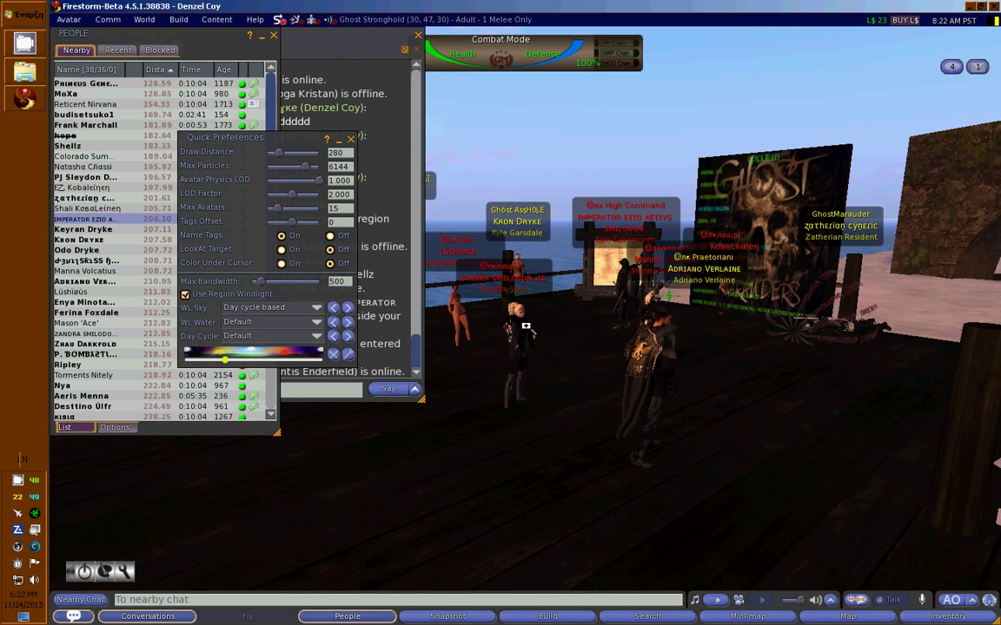
key(Right)
key(Right)
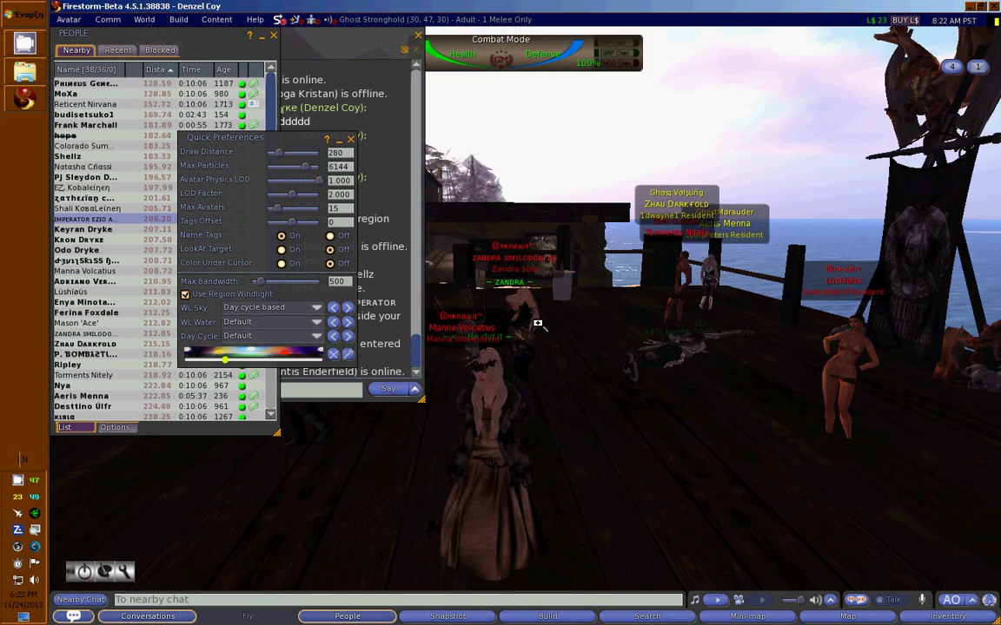
key(Right)
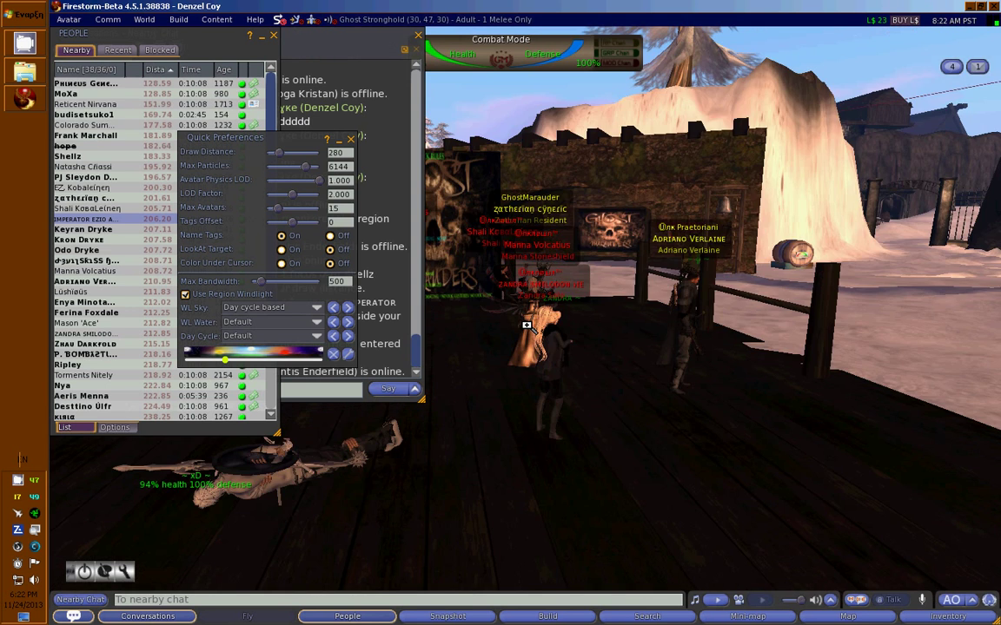
key(Right)
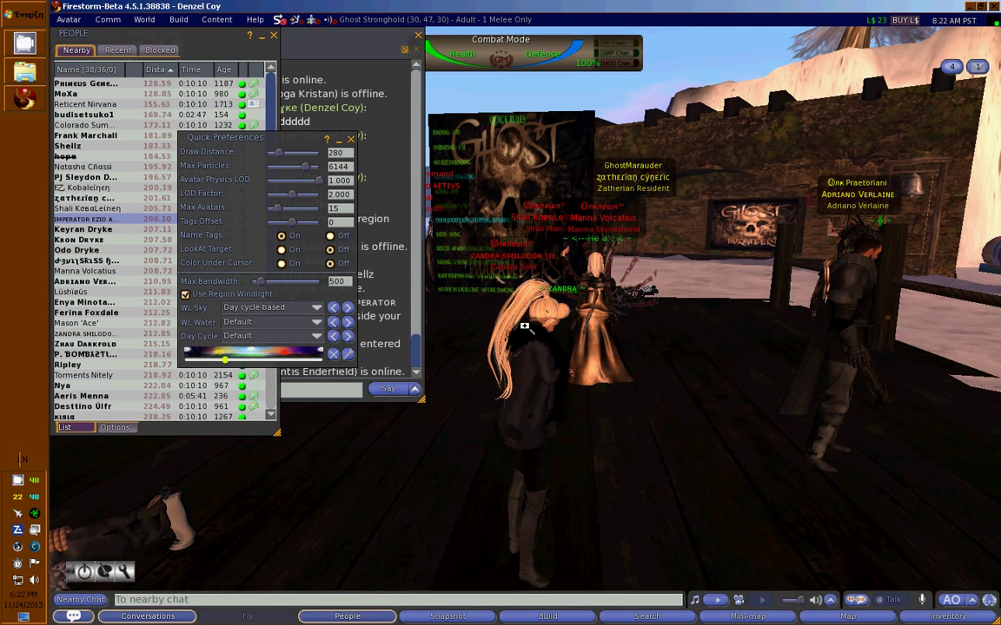
Reopen Preferences with Ctrl+P and move it up and to the left.
key(ctrl+p)
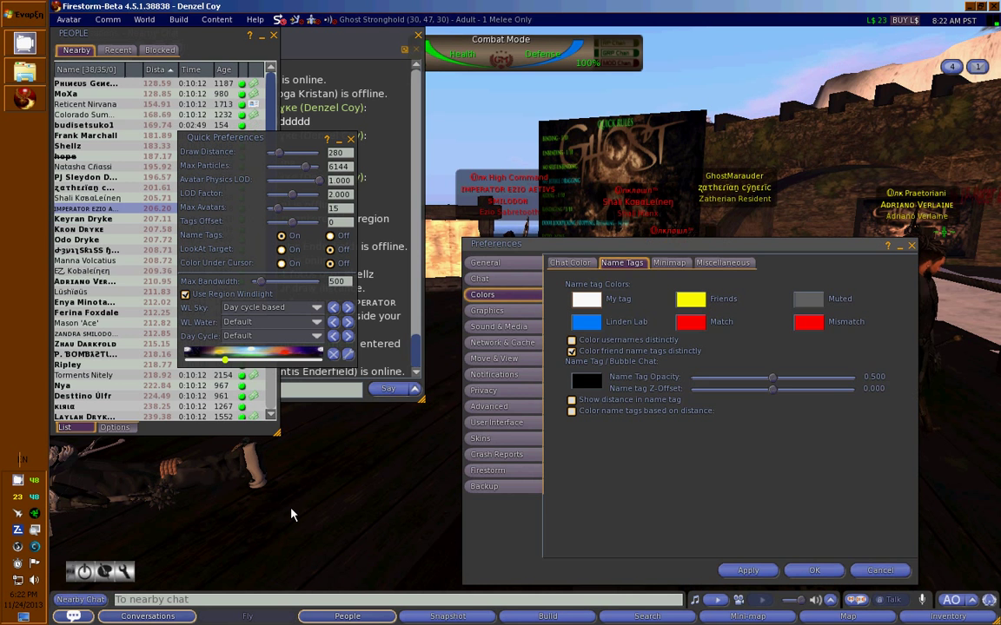
drag(569, 244, 495, 167)
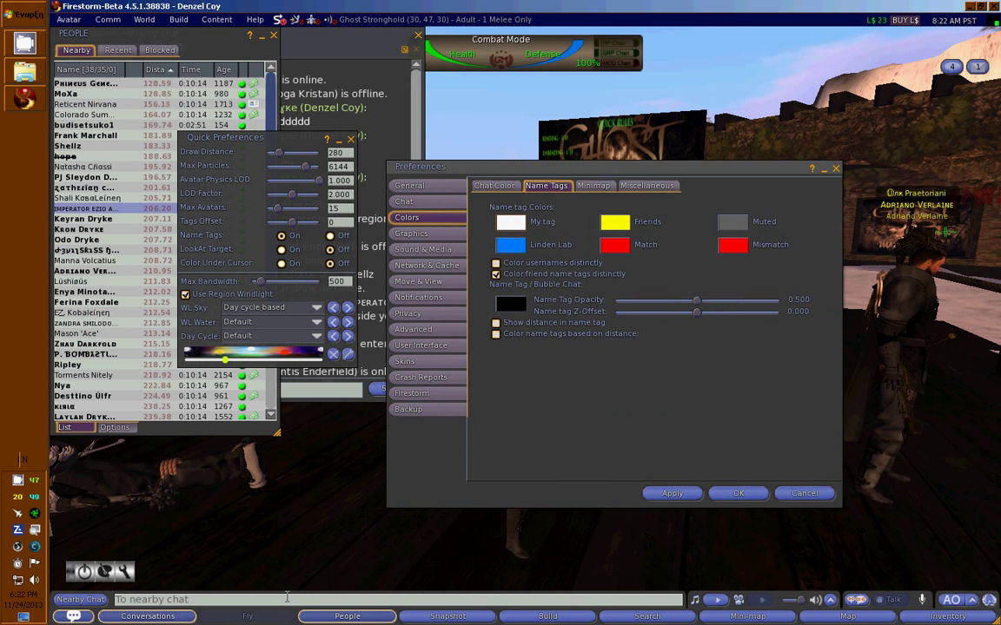
key(Left)
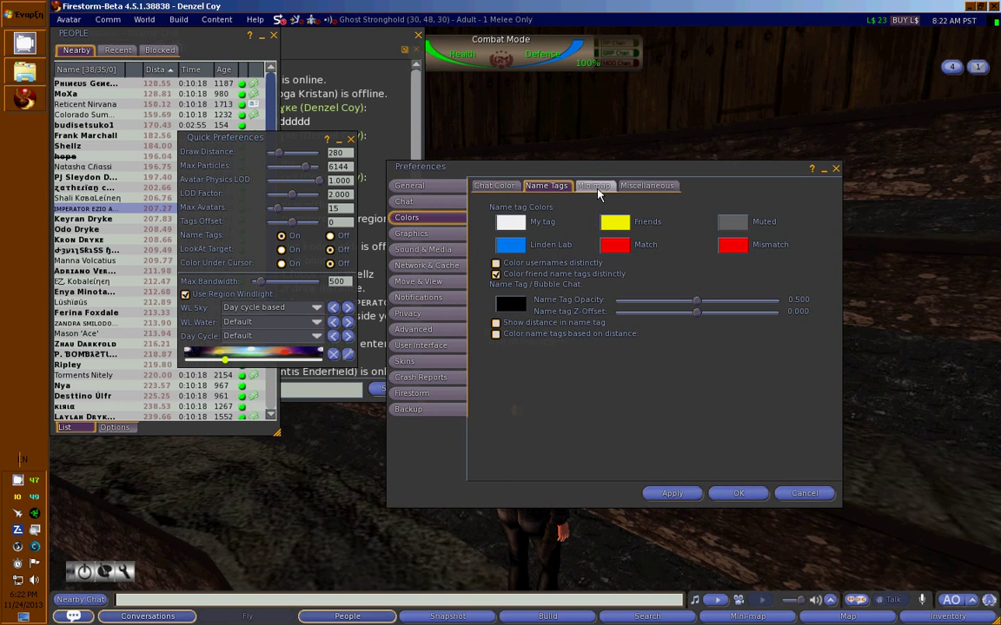
On the Minimap colours, make the Others dots red and the Me dot cyan.
key(Left)
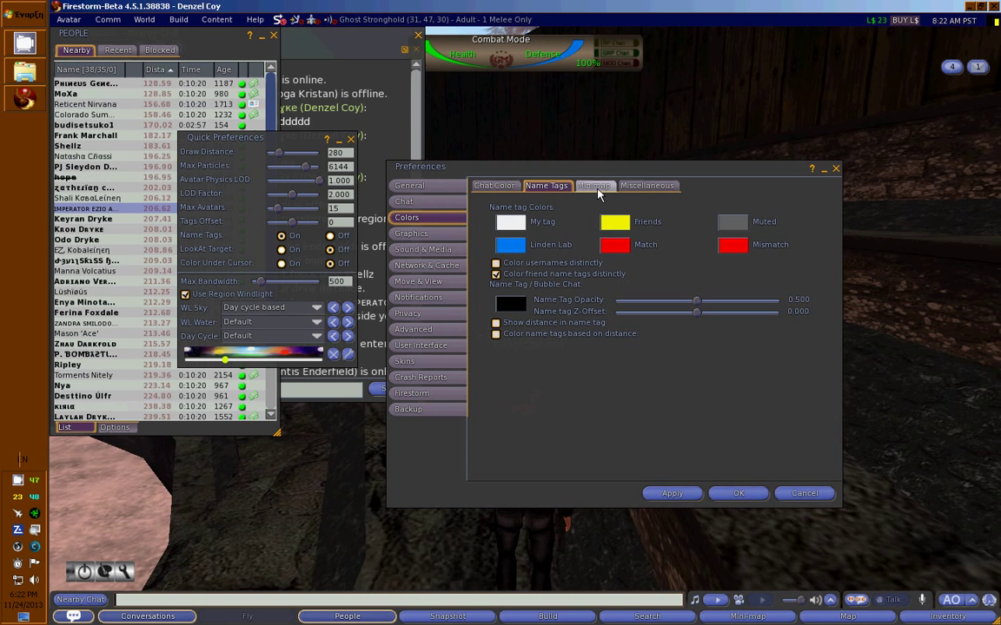
click(598, 188)
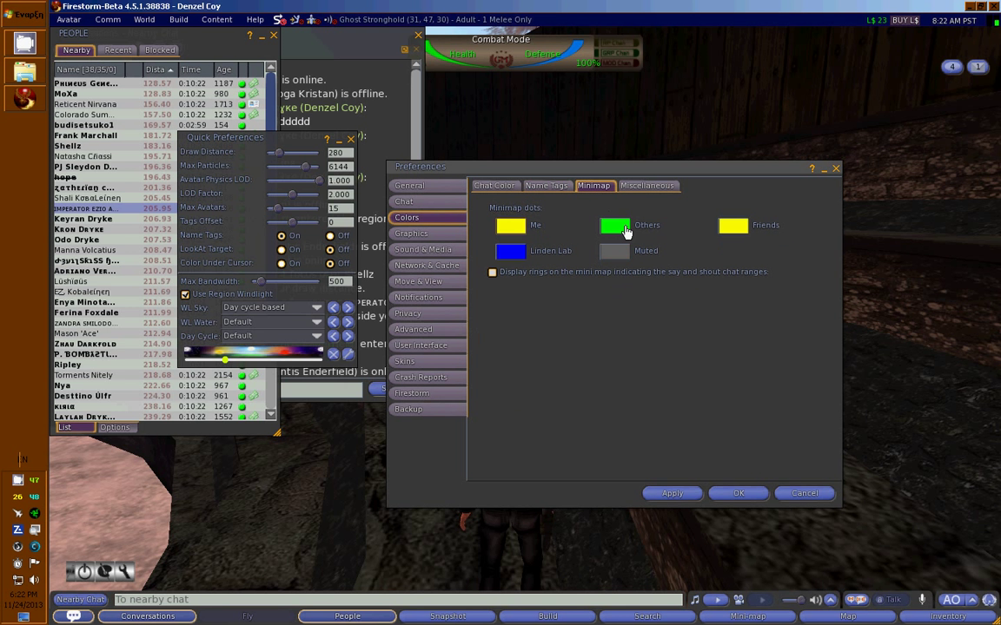
click(622, 226)
click(132, 383)
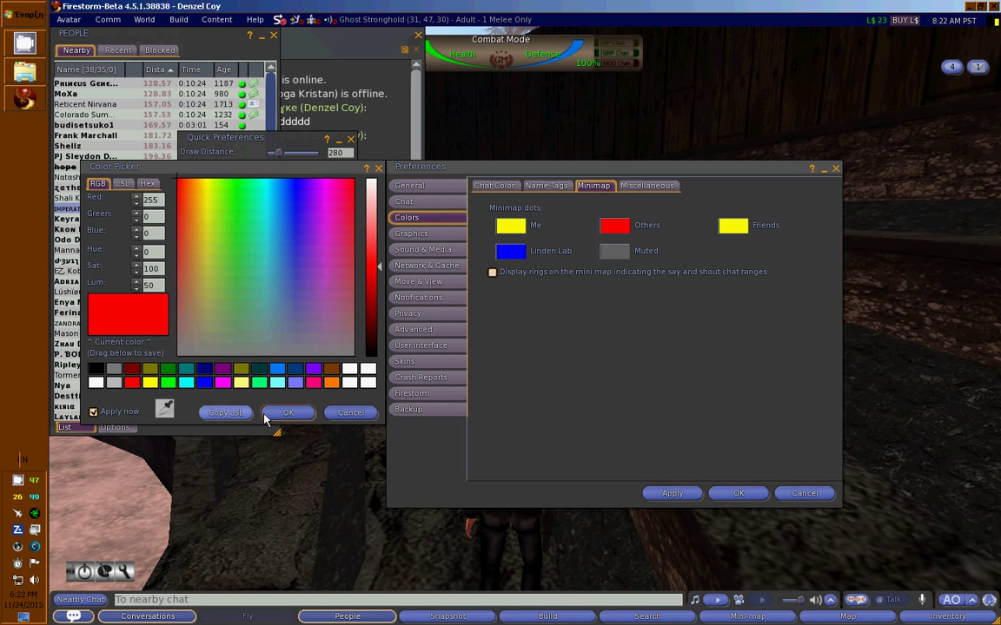
click(267, 415)
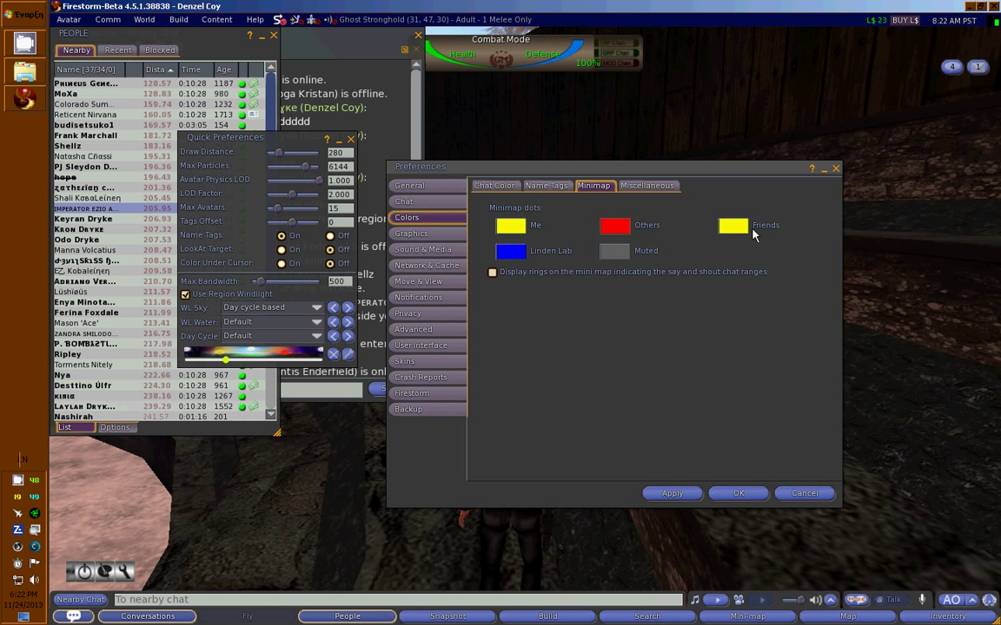
click(510, 227)
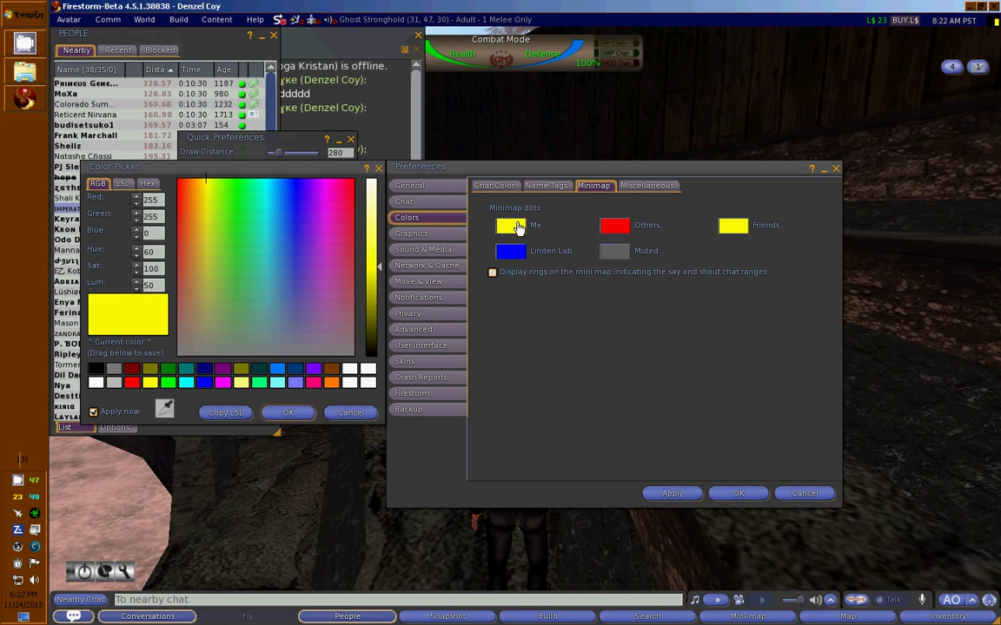
click(185, 383)
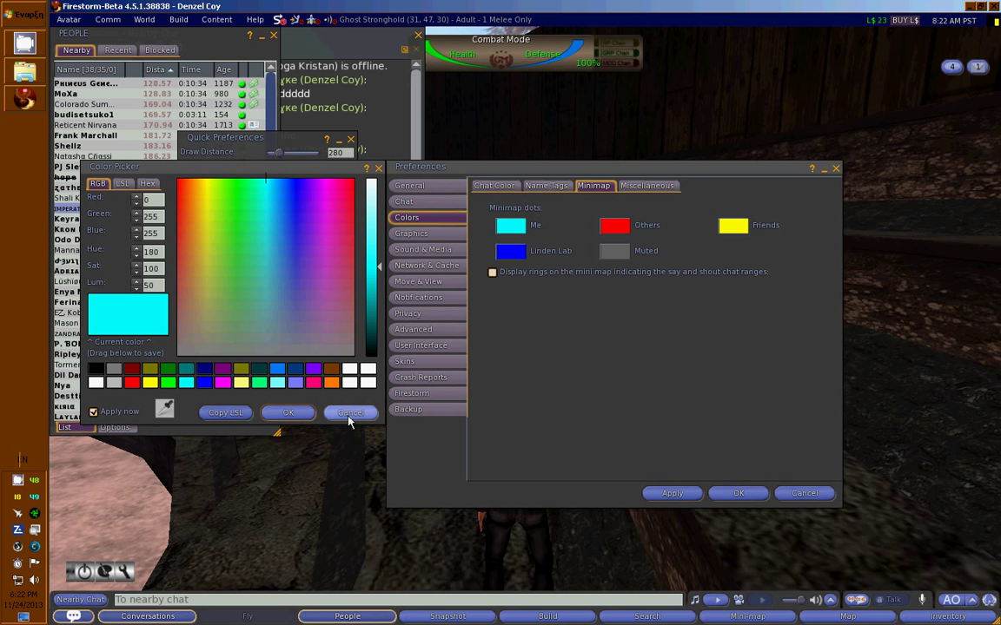
click(295, 415)
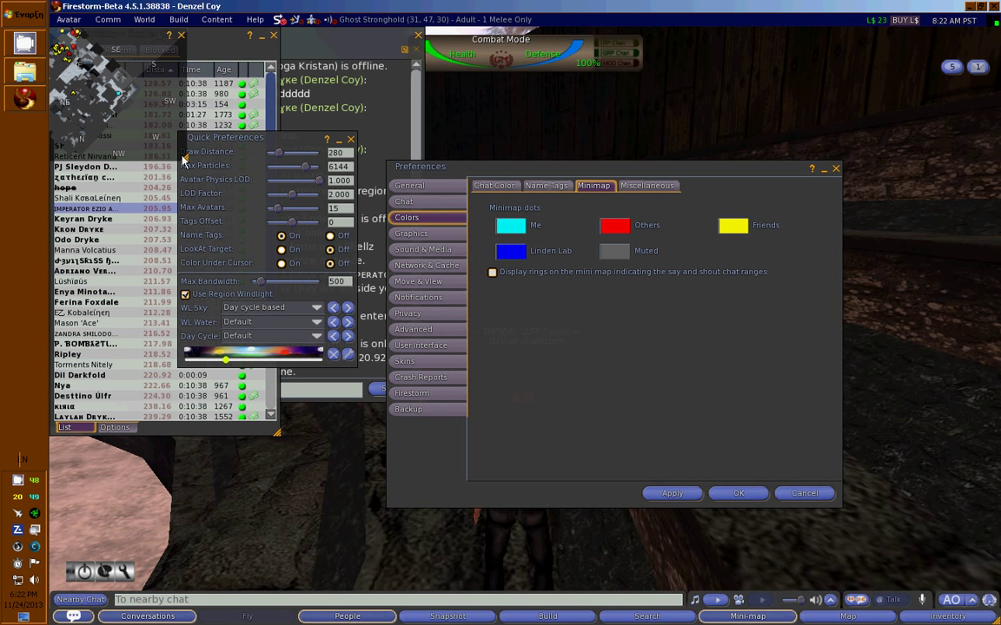
Open the Mini-map beside Preferences and apply the new dot colours.
click(760, 618)
drag(842, 146, 844, 146)
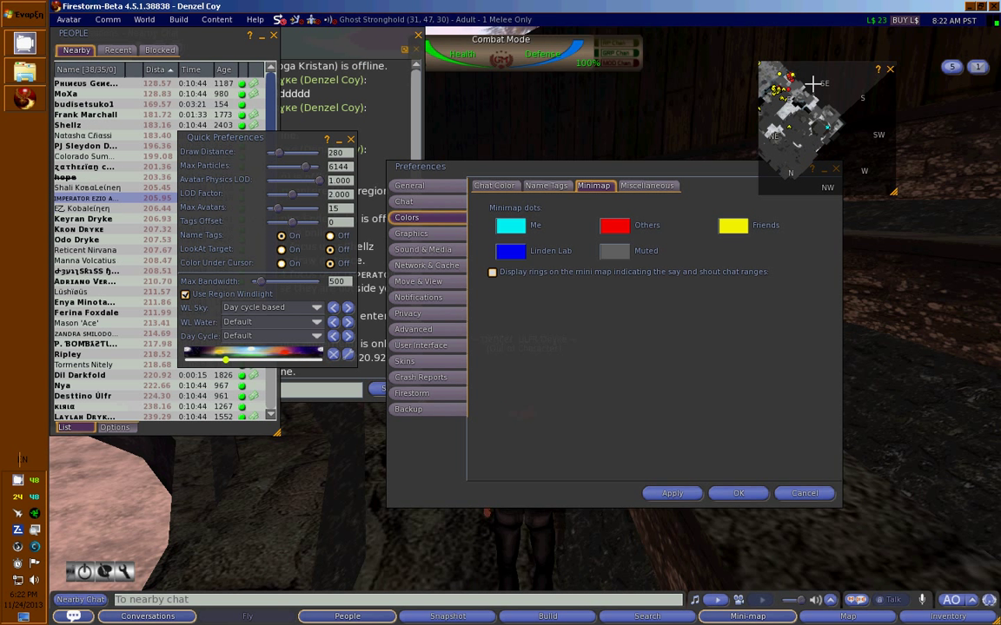
drag(783, 76, 823, 61)
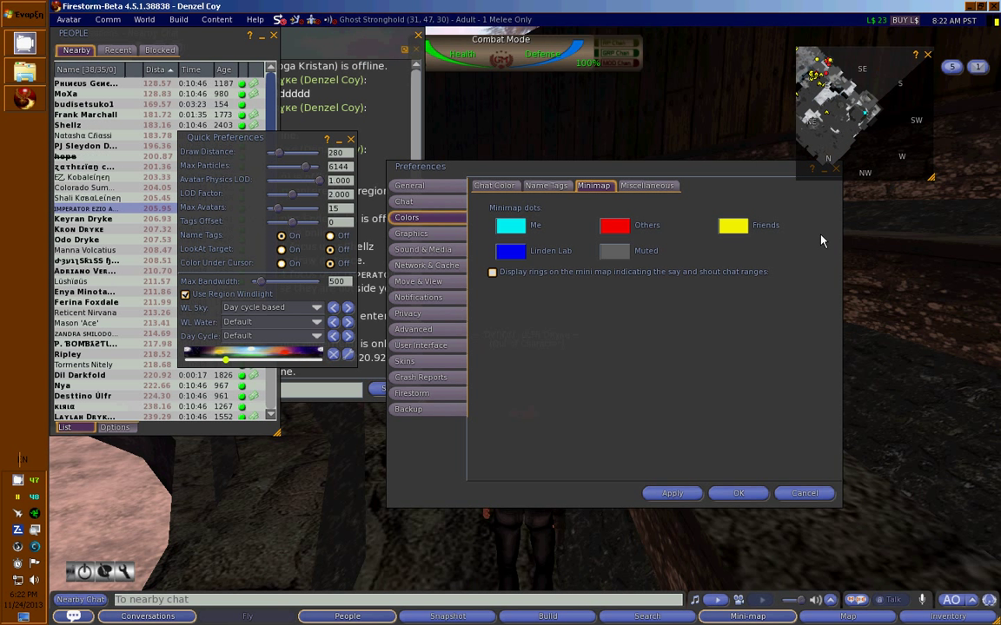
click(674, 495)
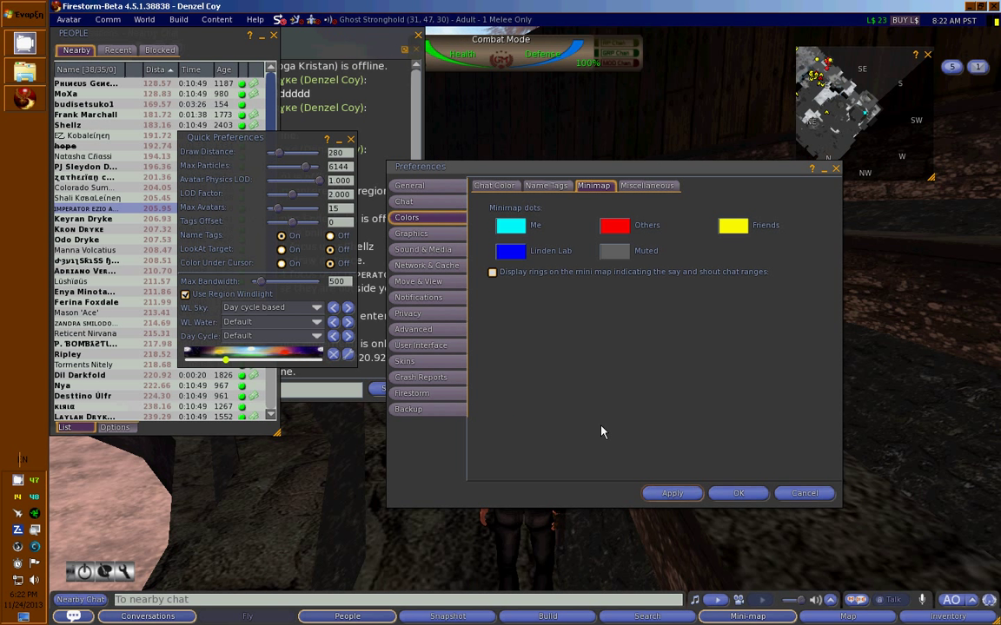
Apply the preferences from the Graphics settings page.
click(427, 236)
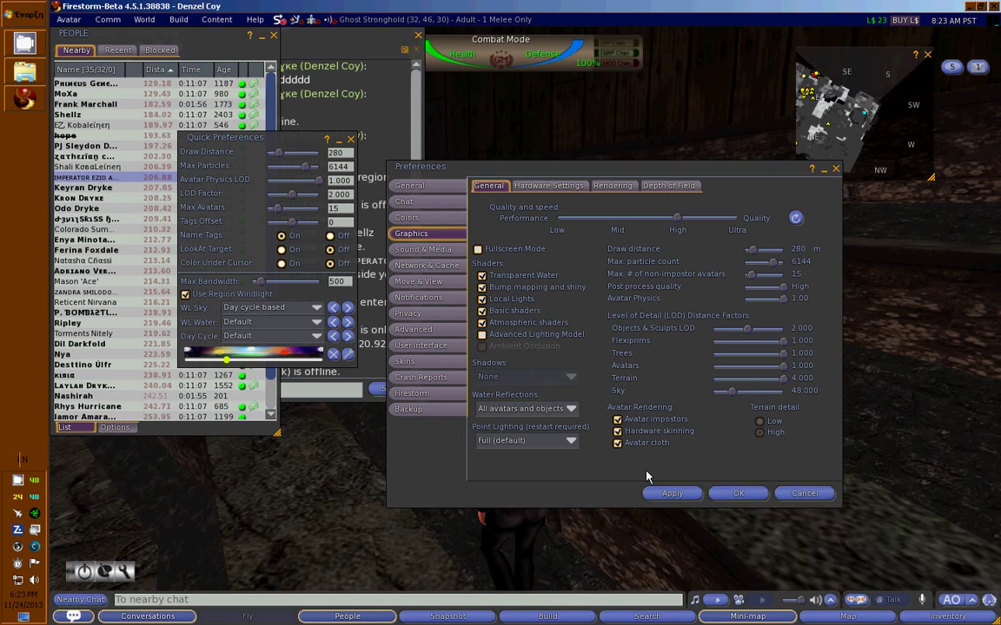
click(676, 494)
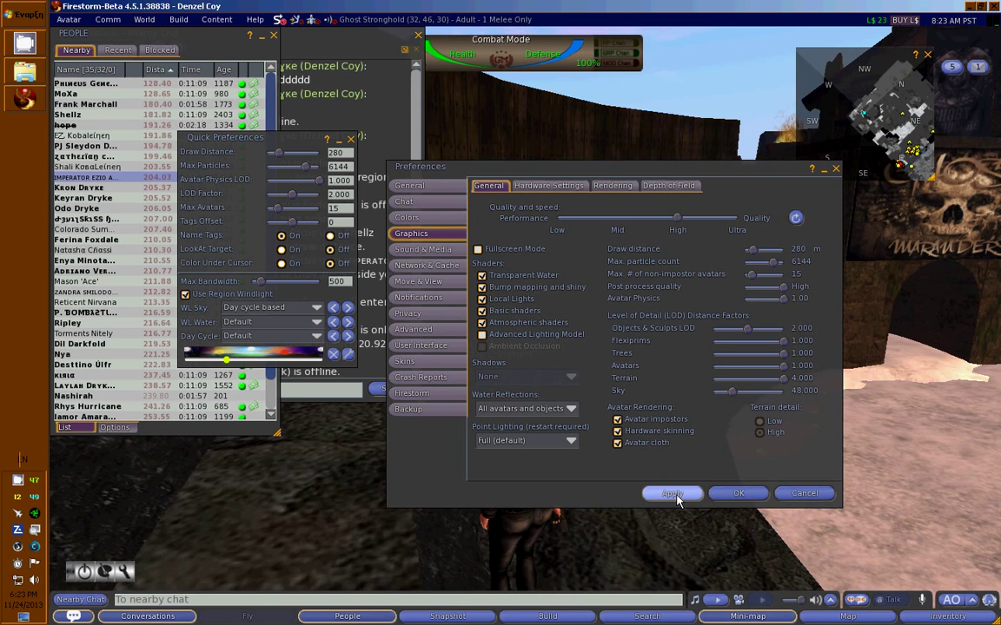